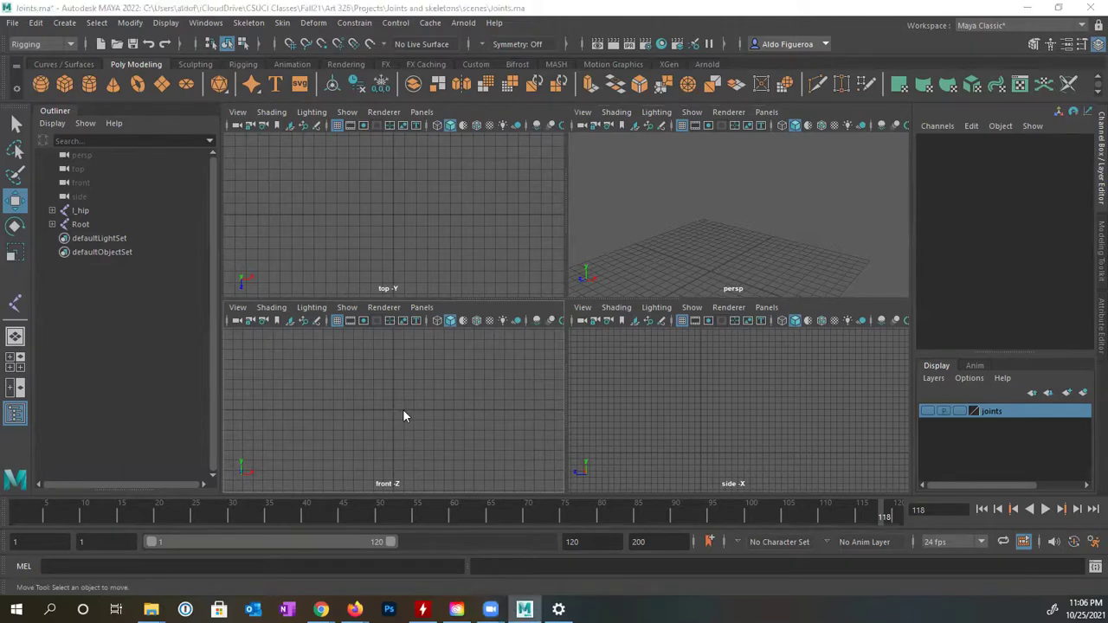
- Enlarge the front view to fill the workspace and choose the Rigging menu set
key("space")
left_click(66, 45)
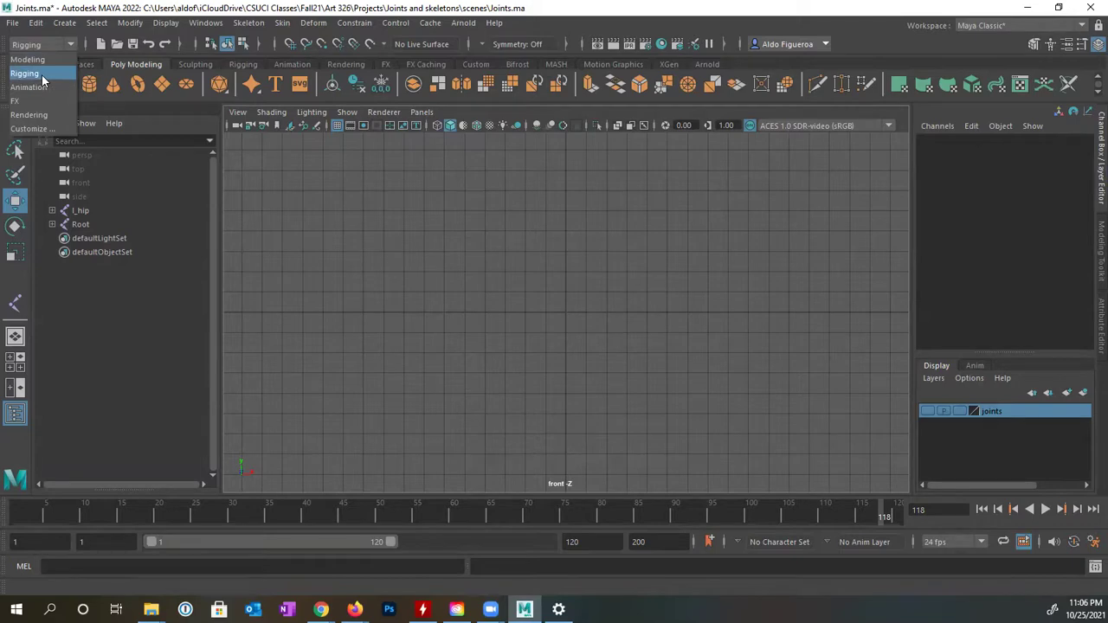
left_click(40, 74)
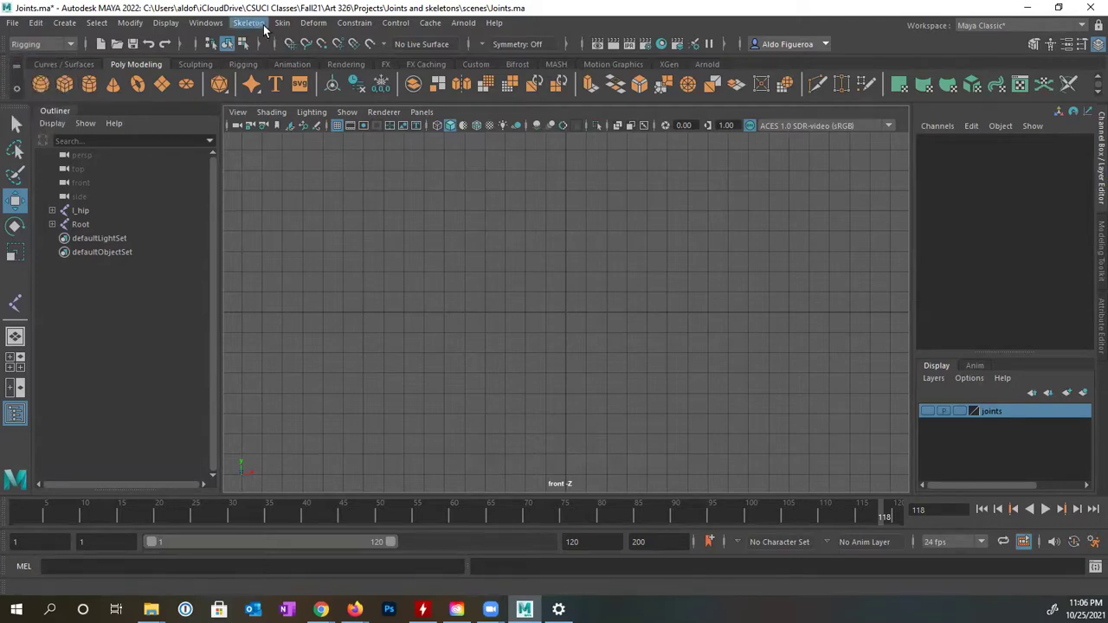
- Detach the Skeleton commands into a floating window and place it over the Outliner
left_click(250, 23)
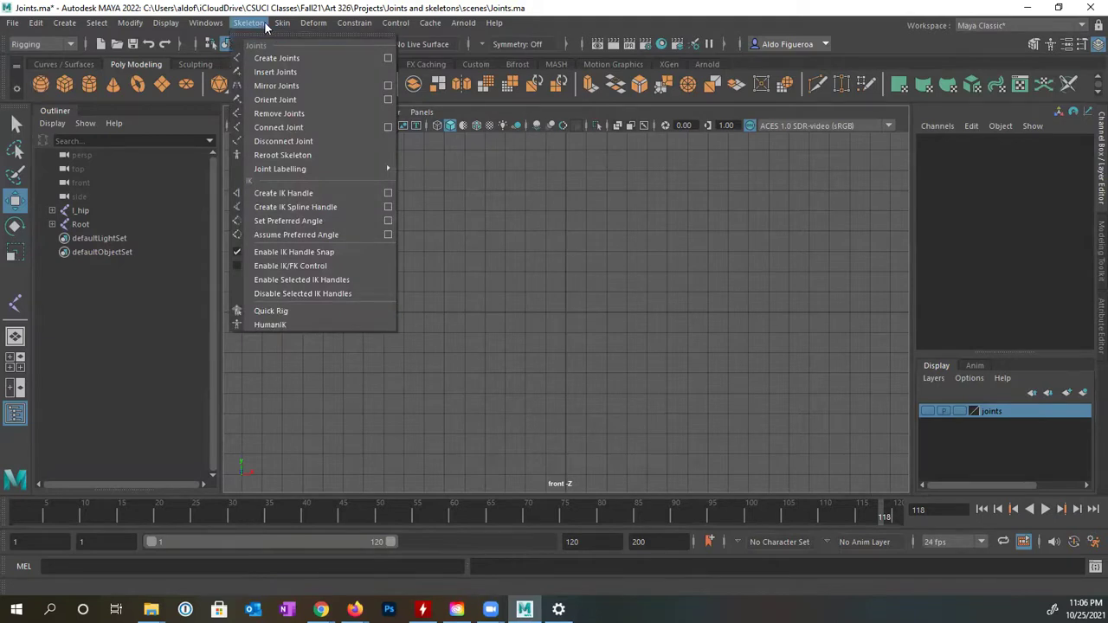
left_click(275, 34)
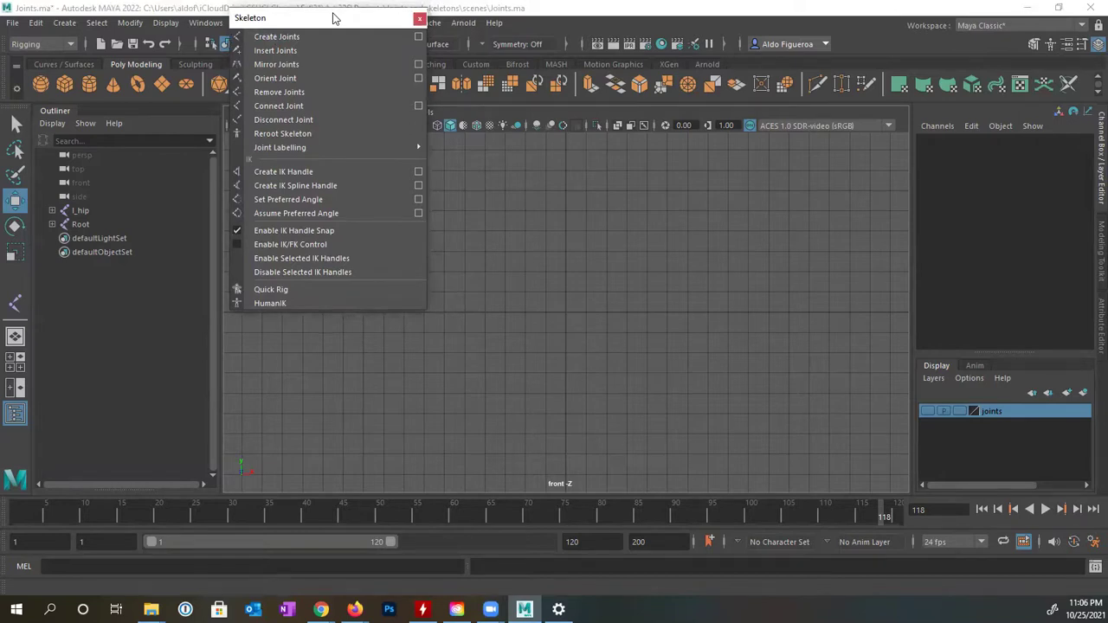
left_click_drag(334, 18, 215, 149)
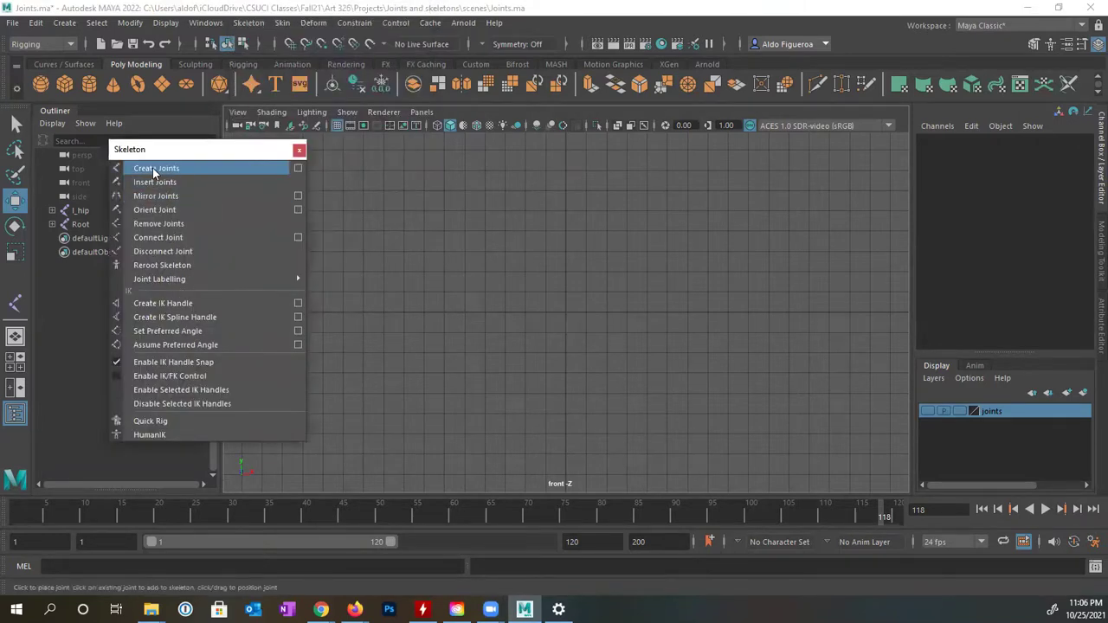
- Review the Joint Tool's degrees of freedom, orientation and bone radius settings, and close them
left_click(172, 170)
left_click(297, 169)
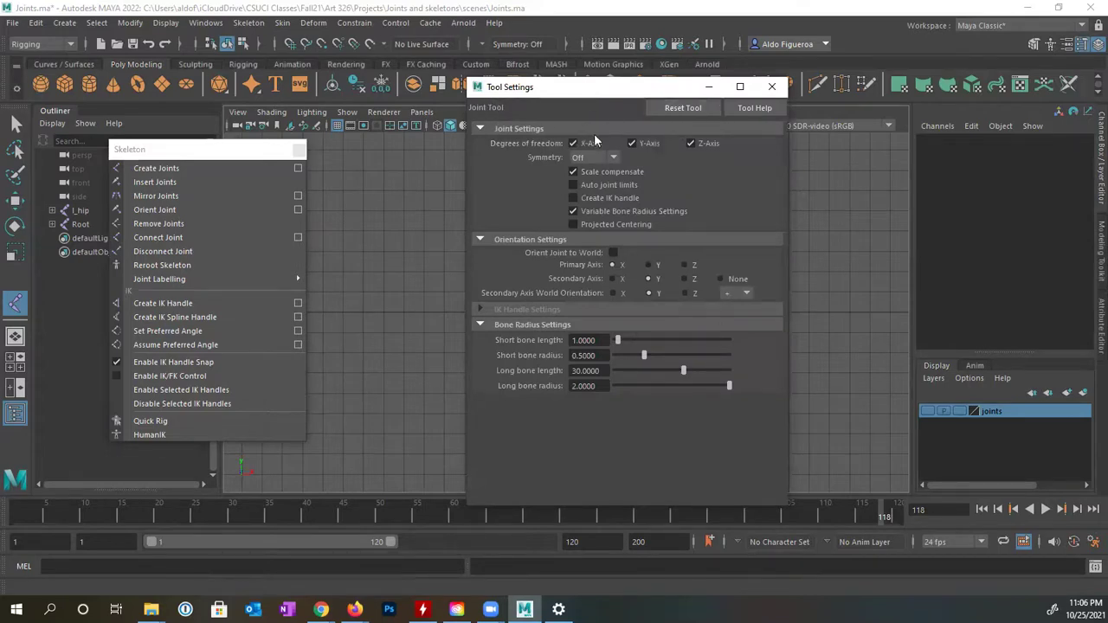
left_click(774, 88)
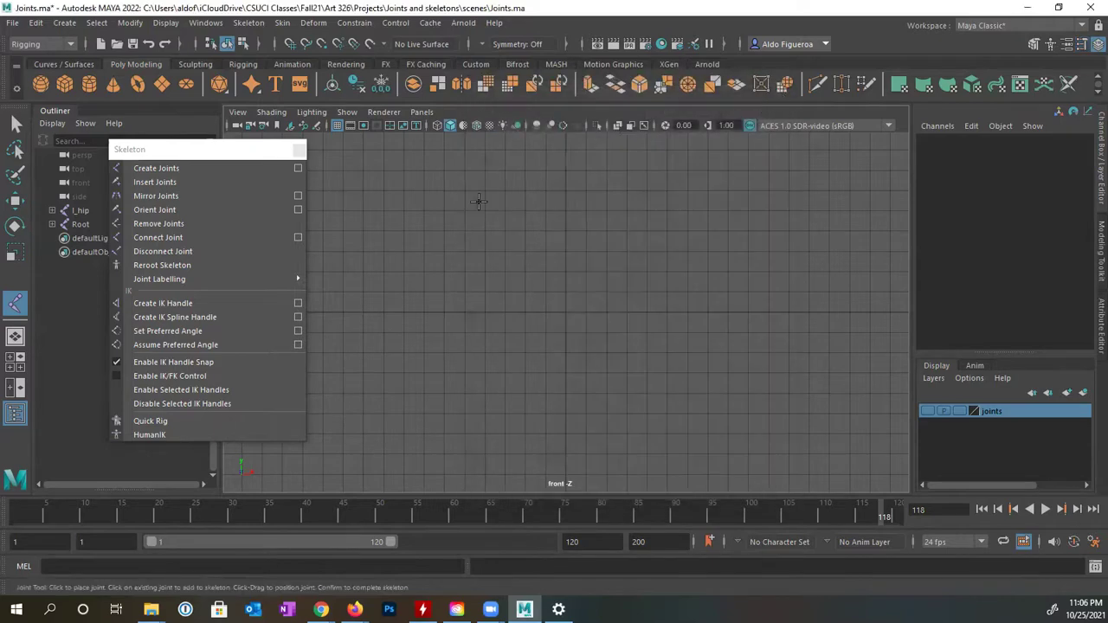
- Draw a bent four-joint chain in the front view starting at about X 0.05, Y 6.87, repositioning the third joint before adding the last
left_click(185, 169)
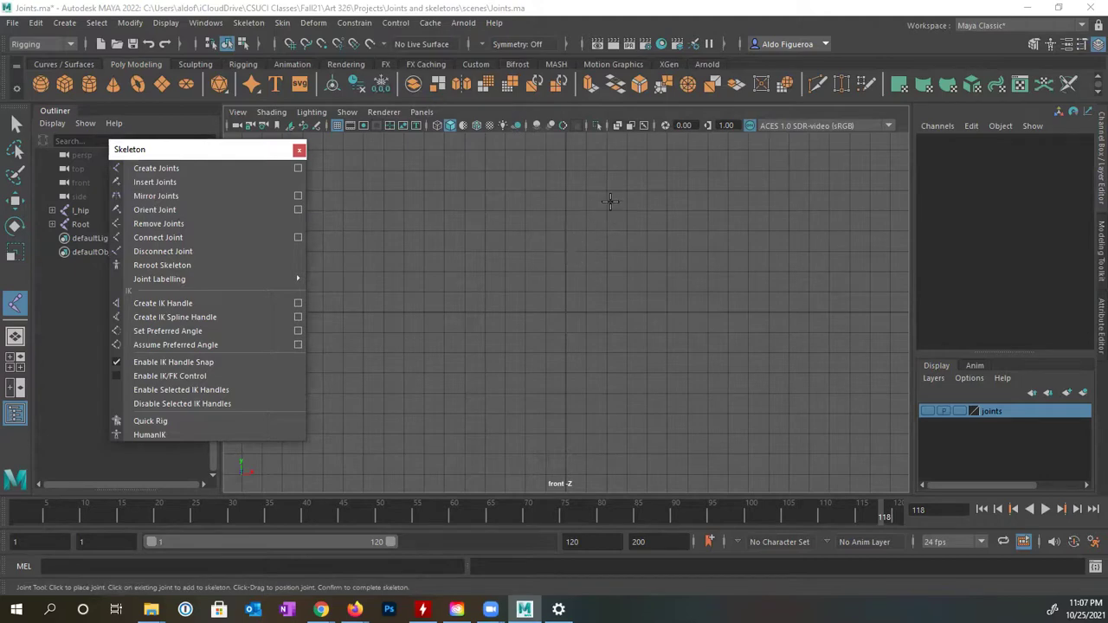
left_click(565, 171)
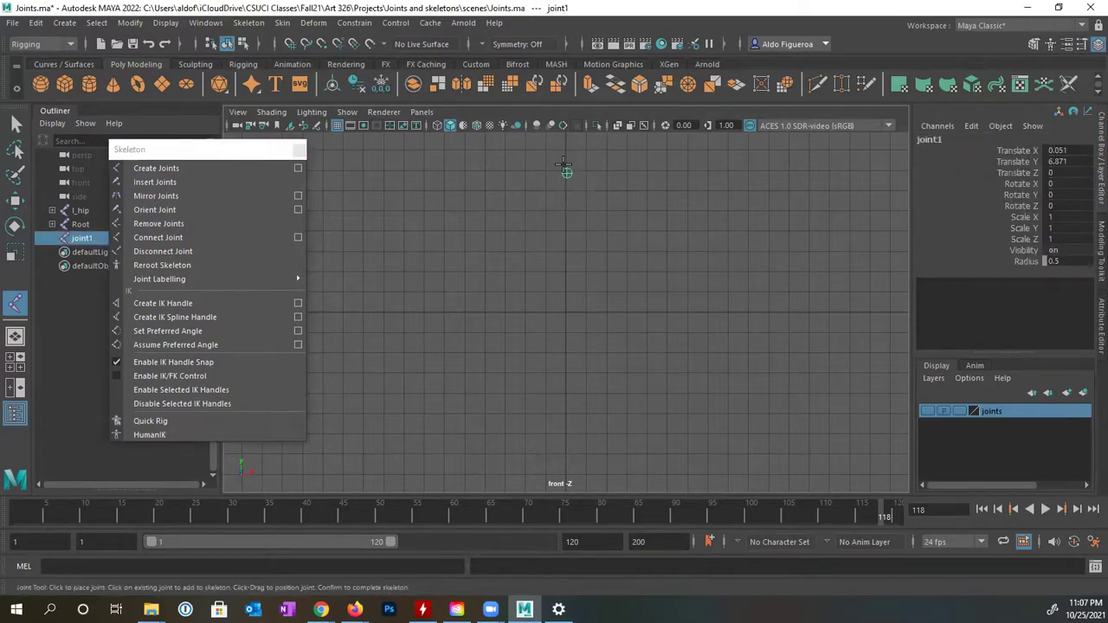
left_click(506, 241)
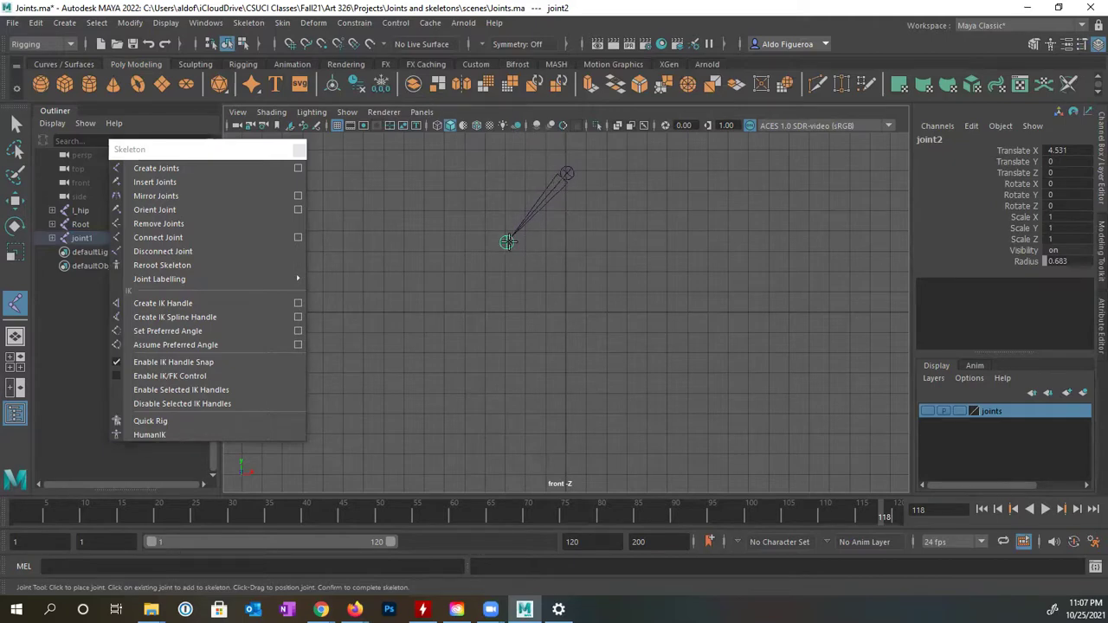
left_click(556, 300)
mouse_move(556, 301)
middle_mouse_down()
mouse_move(599, 277)
mouse_move(502, 317)
mouse_move(450, 292)
mouse_move(566, 302)
mouse_move(467, 307)
mouse_move(558, 301)
middle_mouse_up()
left_click_drag(555, 302, 469, 307)
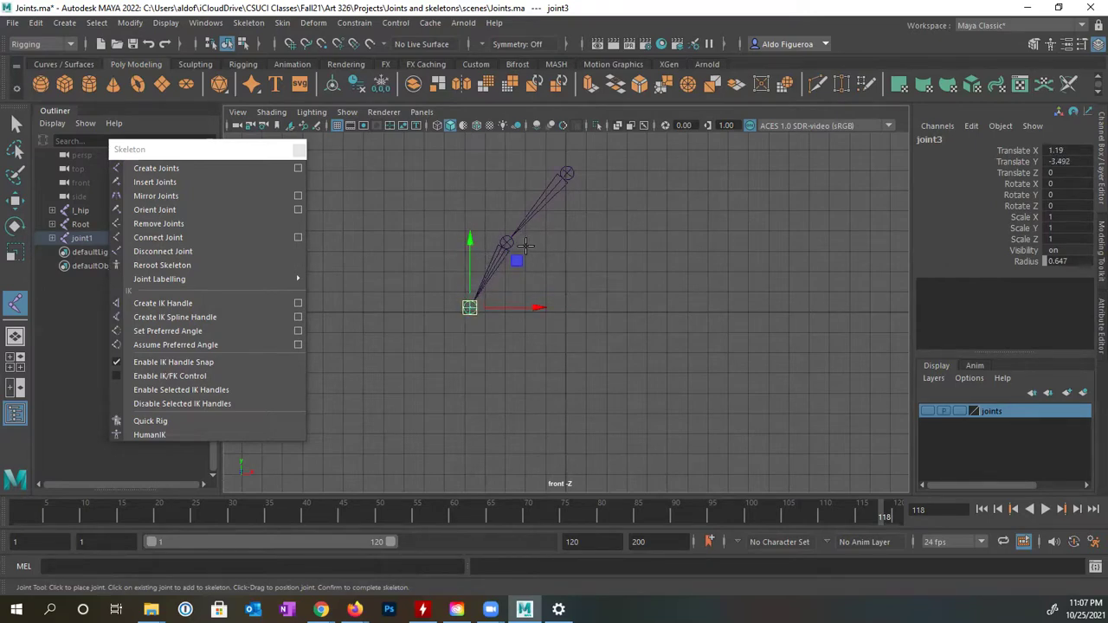
left_click(519, 390)
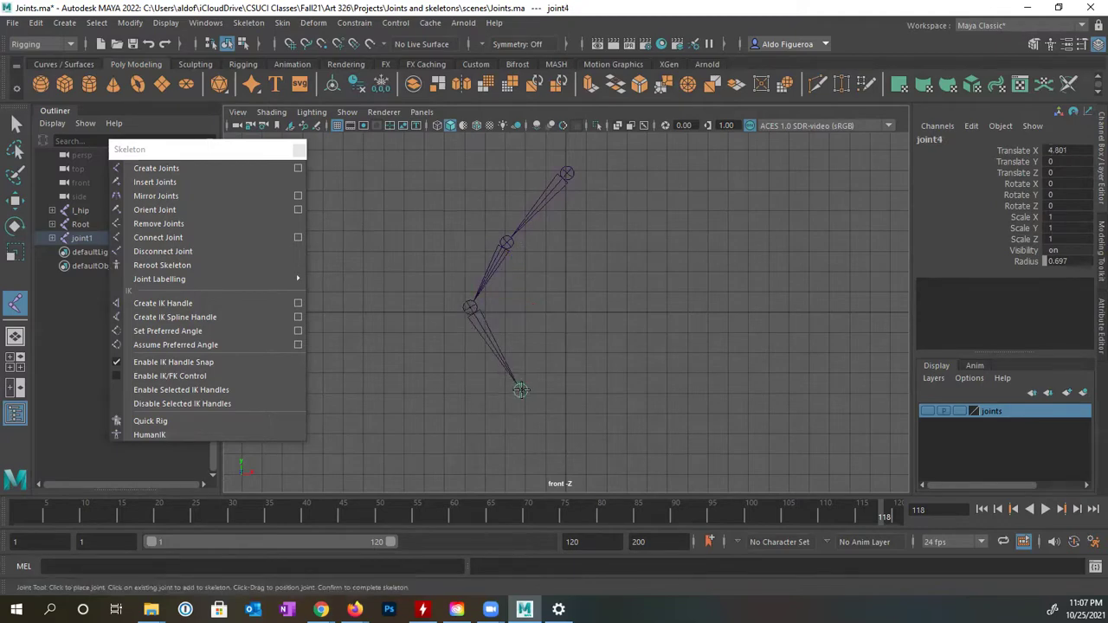
key("Return")
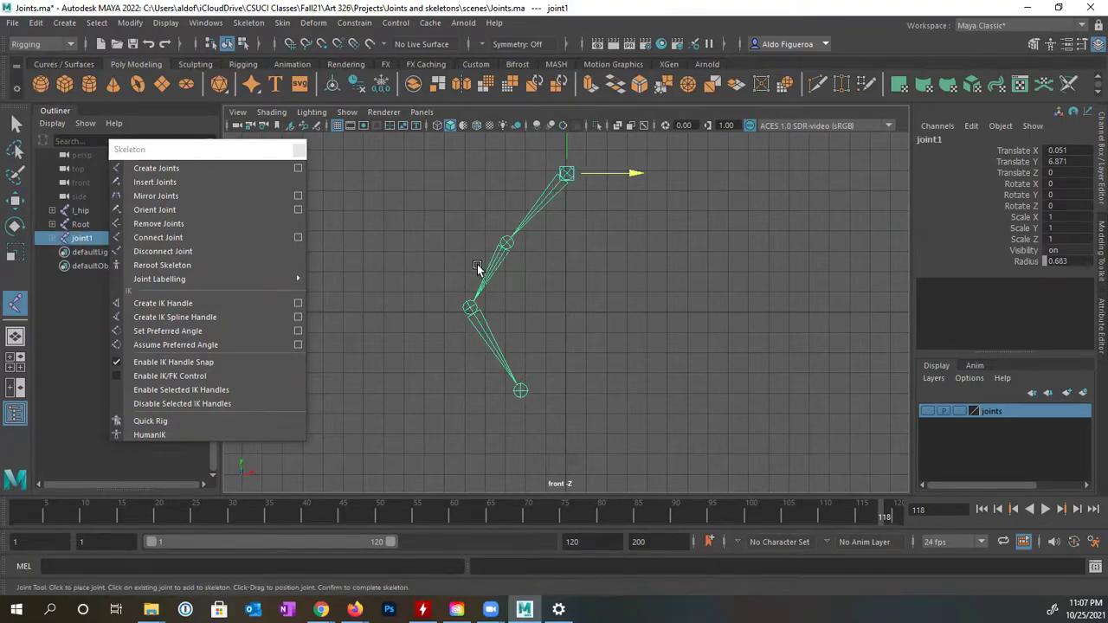
- Select the second joint of the new chain and set the Move tool's axis orientation to Object
key("w")
key("Down")
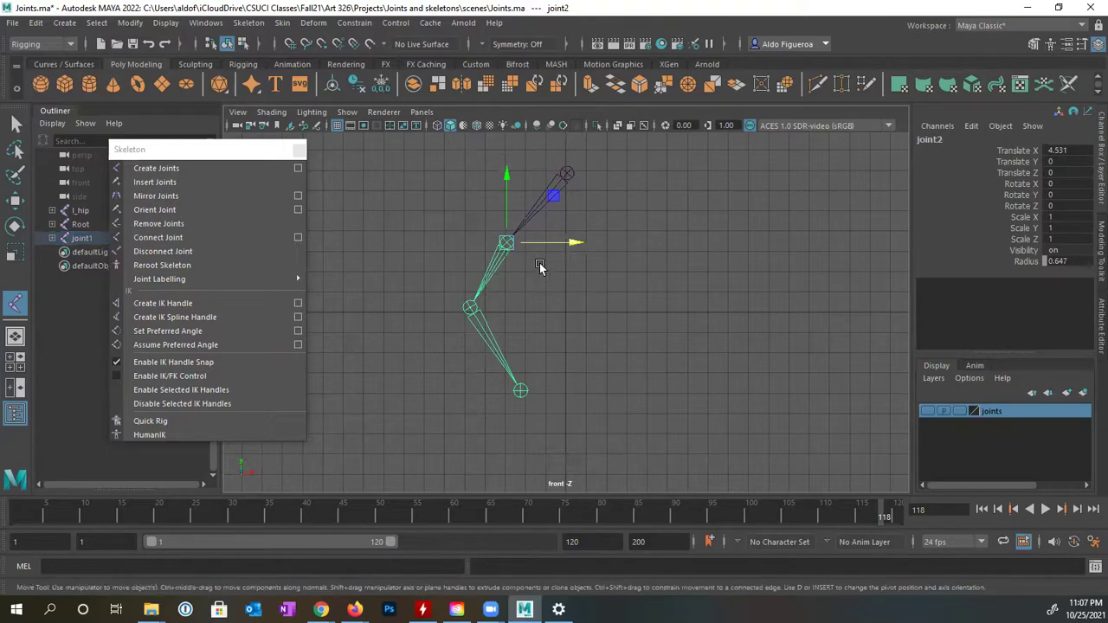
left_click_drag(258, 153, 348, 158)
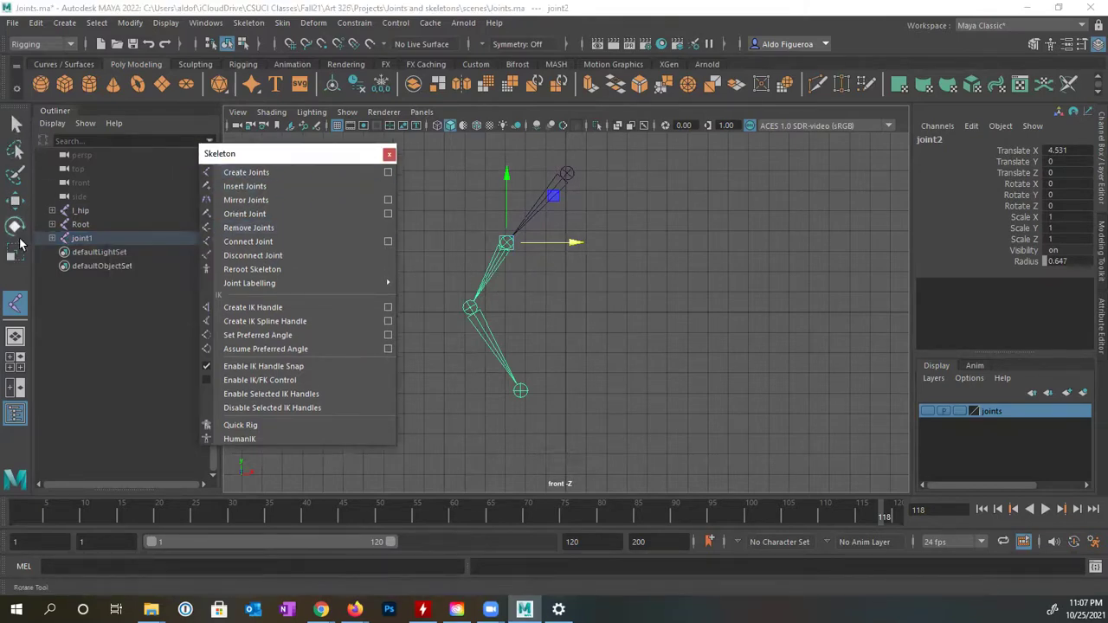
double_click(15, 204)
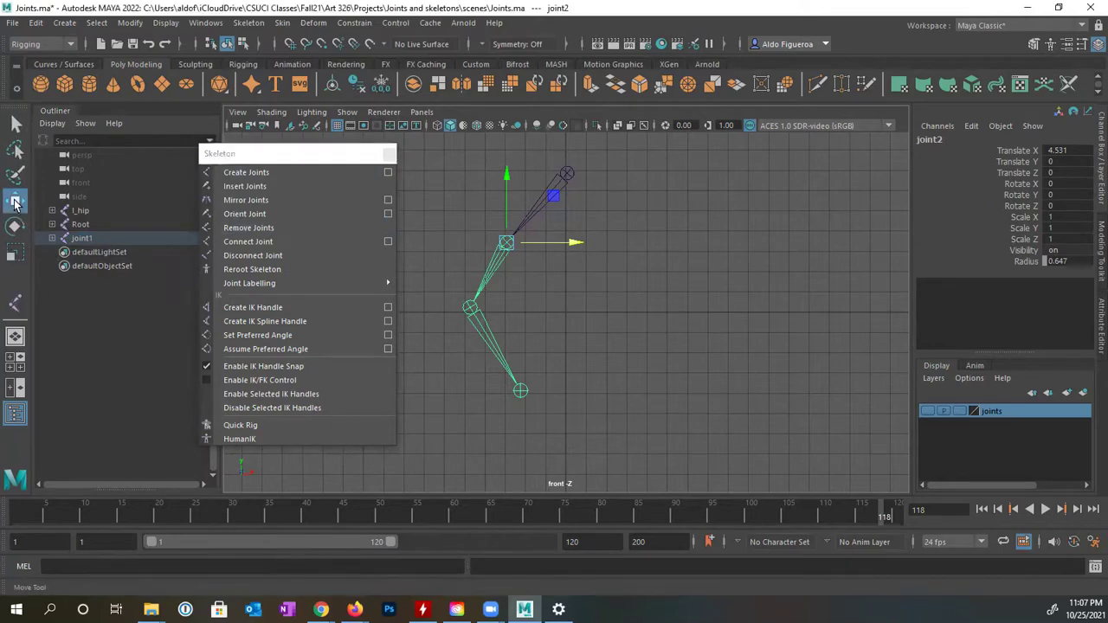
left_click_drag(632, 80, 613, 103)
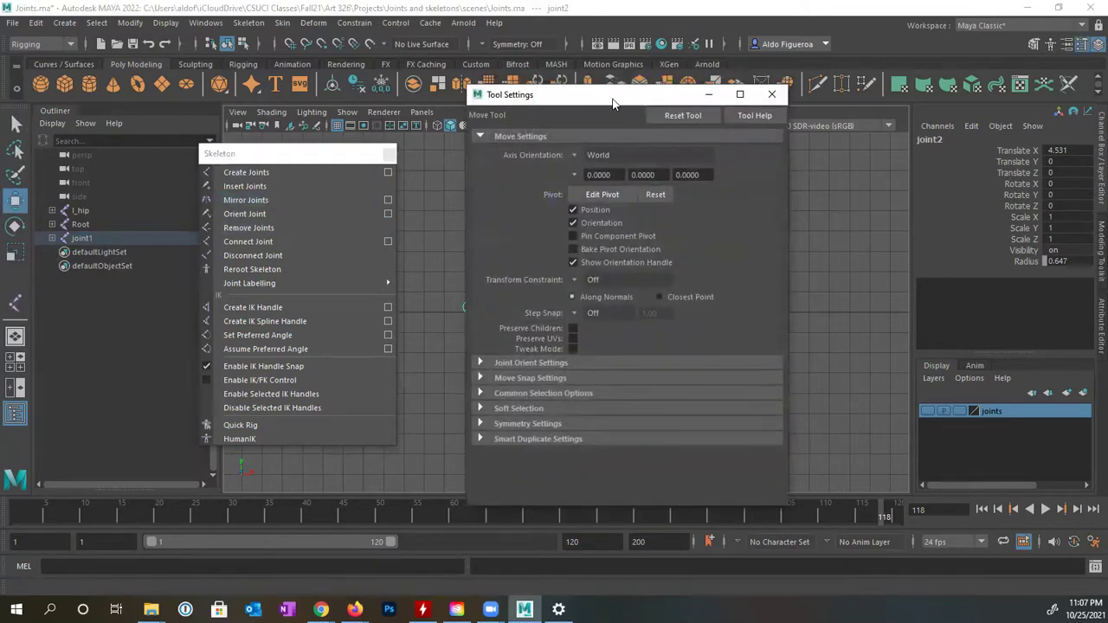
left_click_drag(800, 114, 801, 111)
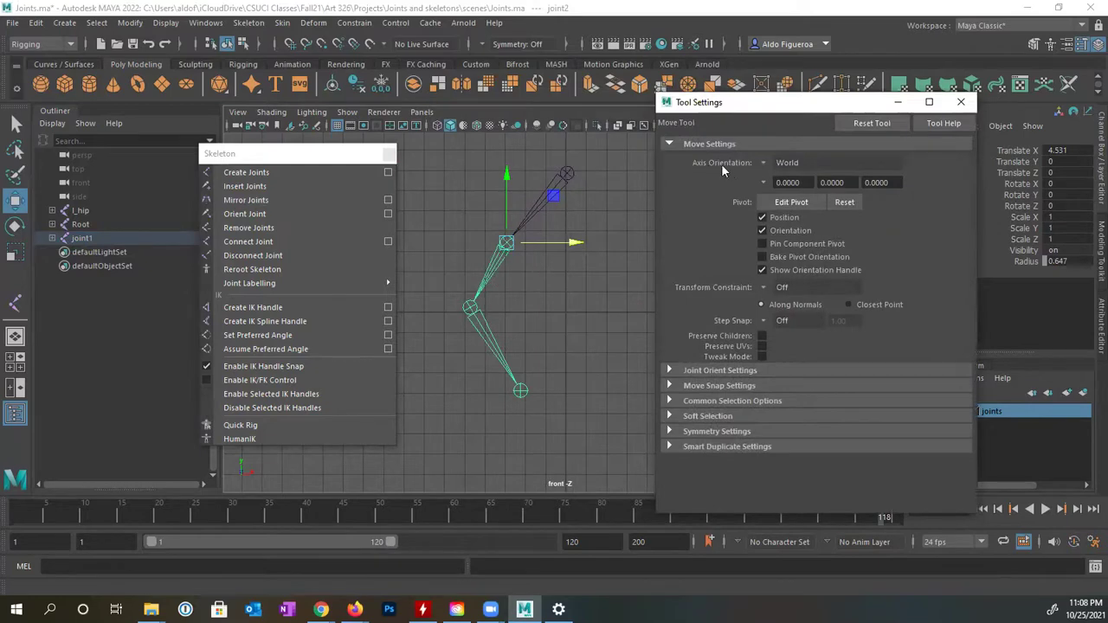
left_click(785, 162)
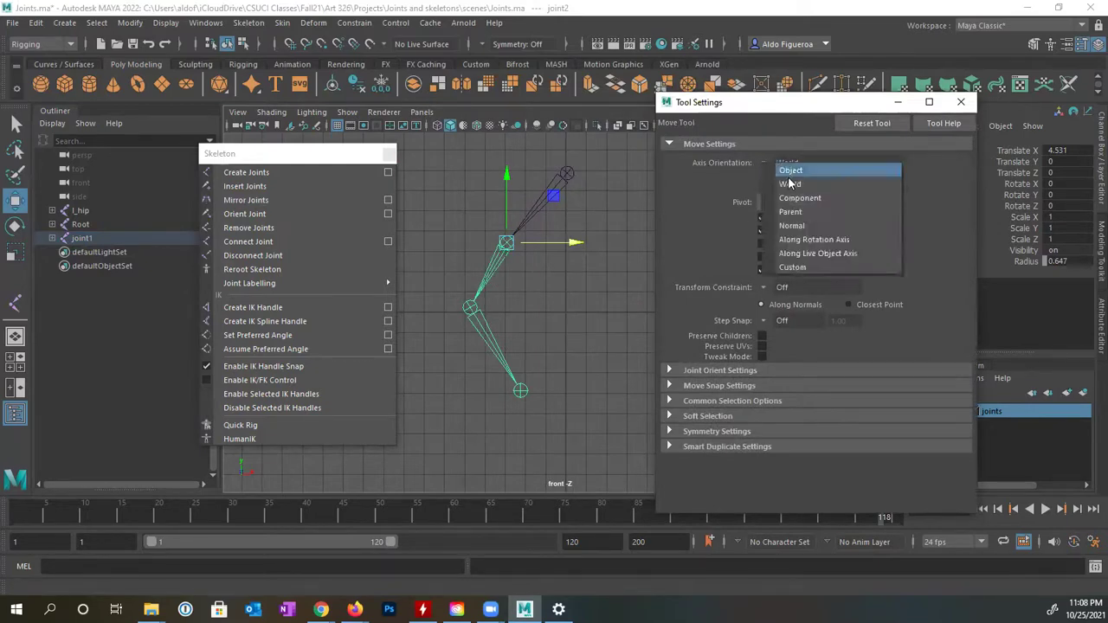
left_click(790, 170)
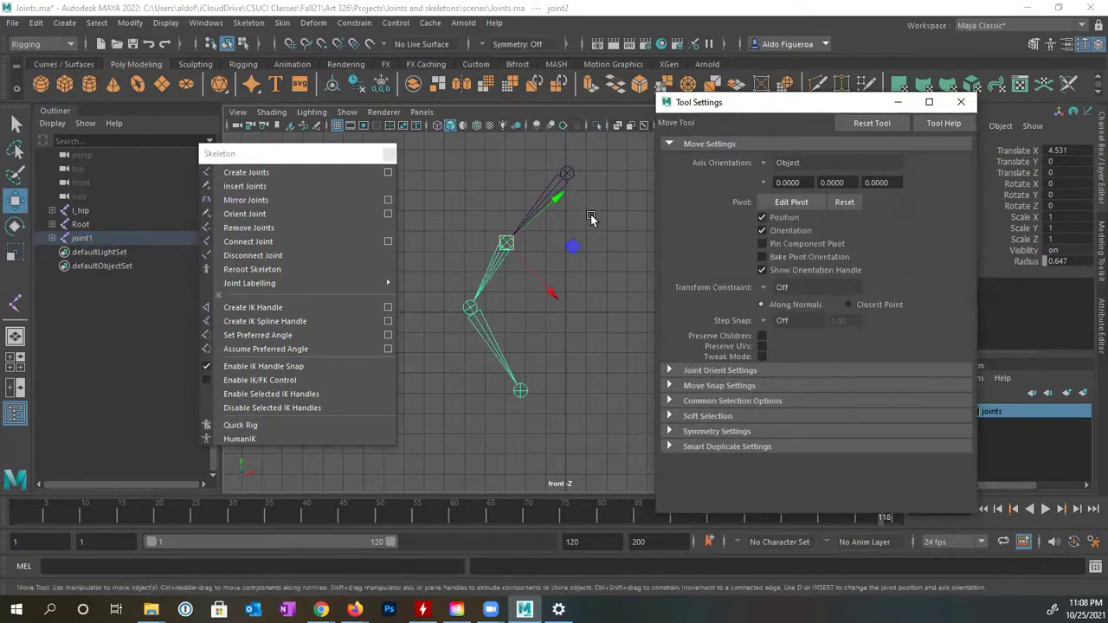
- Examine how the local axes of the first, second and third joints align with their bones, and close the tool settings
left_click(555, 187)
left_click(567, 176)
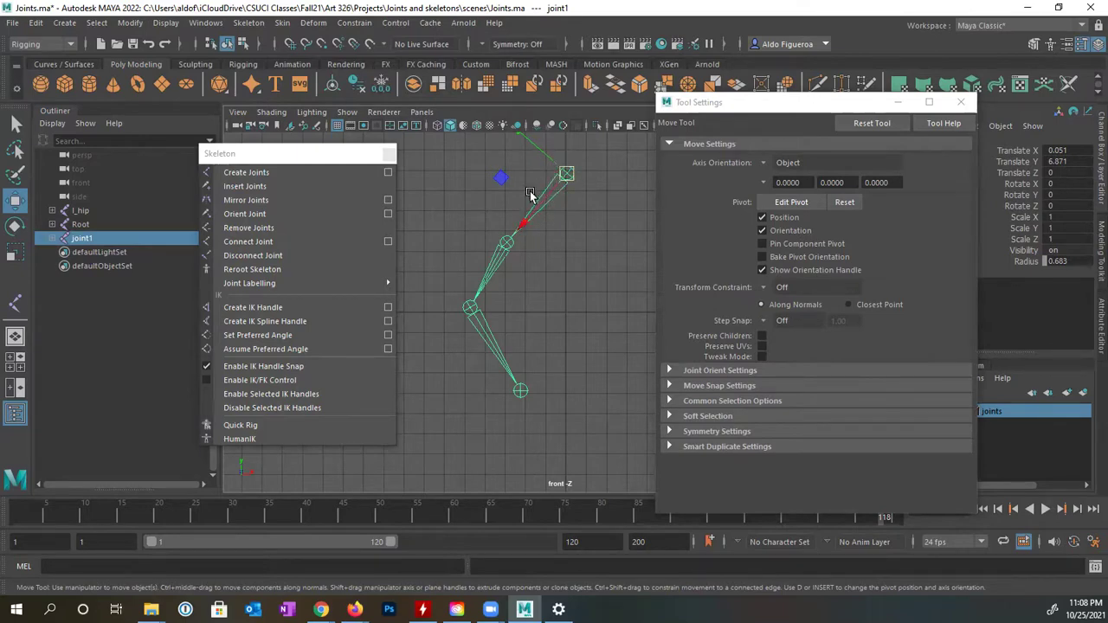
left_click(502, 259)
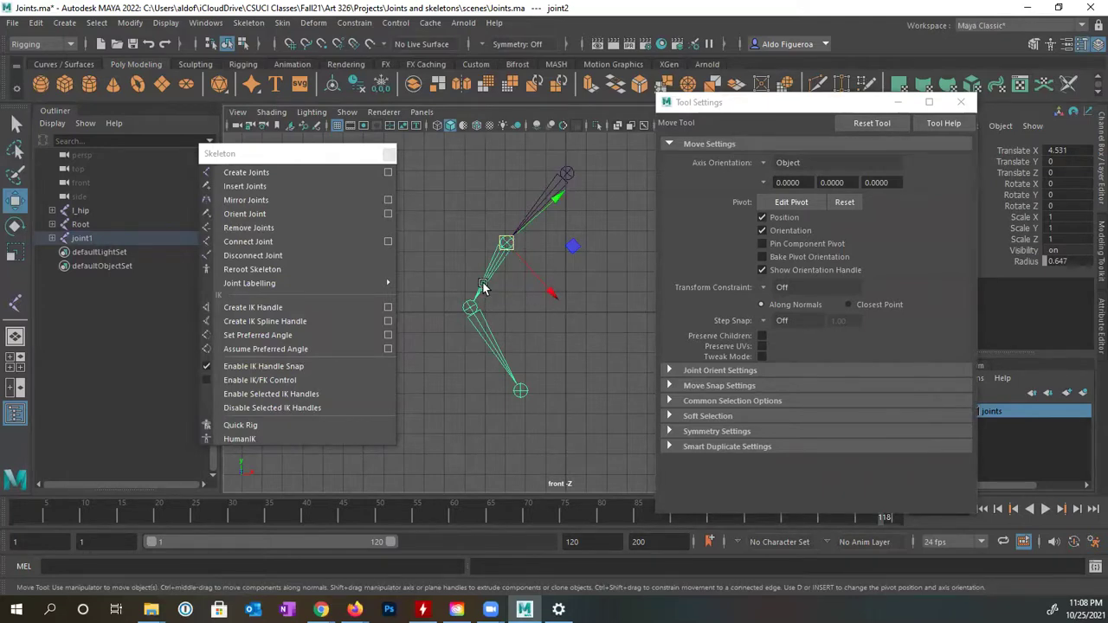
left_click(485, 327)
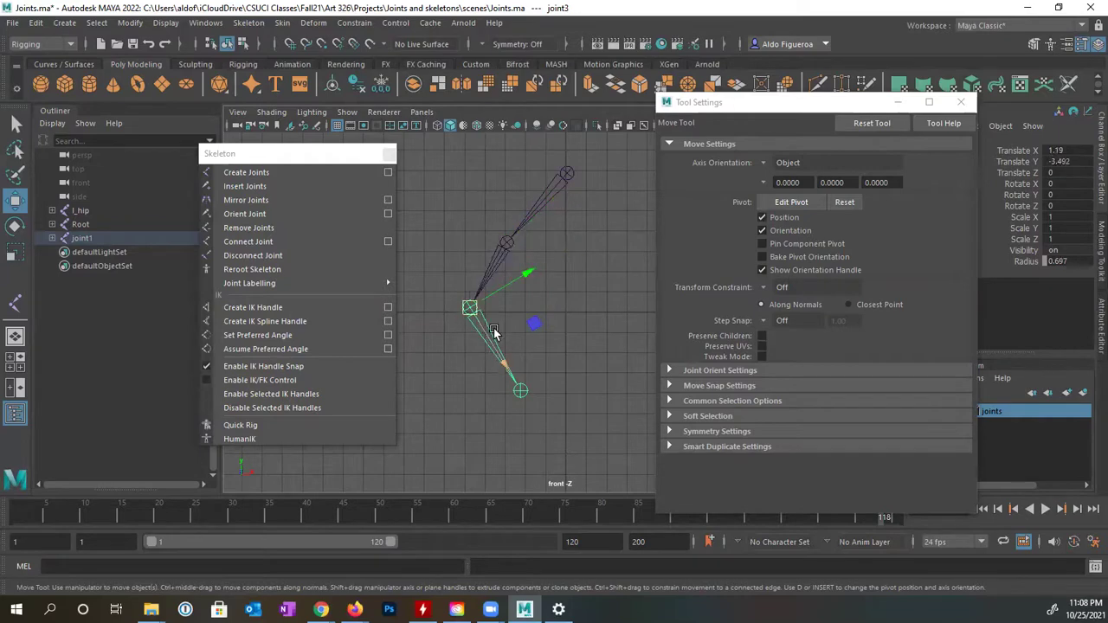
left_click(553, 199)
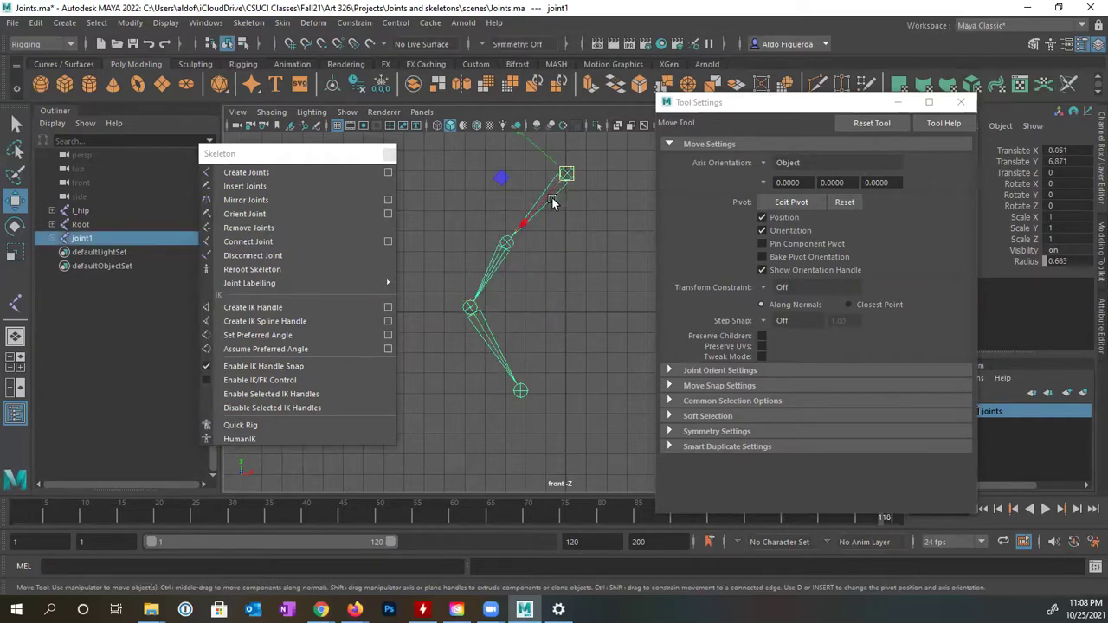
left_click(962, 105)
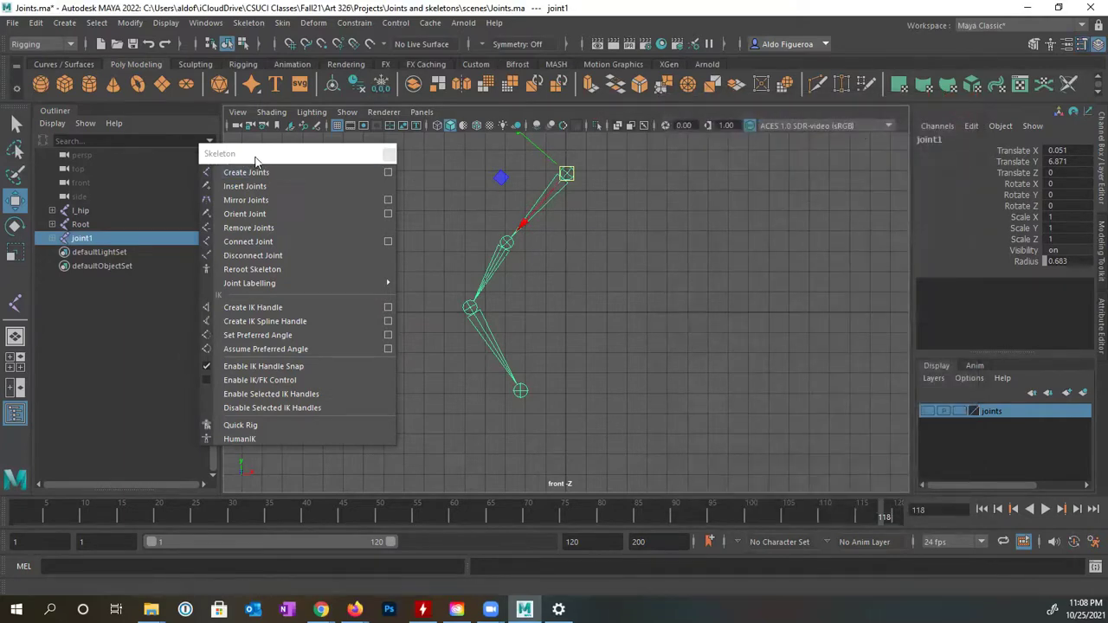
- Reset the Orient Joint options to their defaults and apply them to the chain's top joint and its children
left_click(268, 157)
left_click_drag(269, 158, 262, 160)
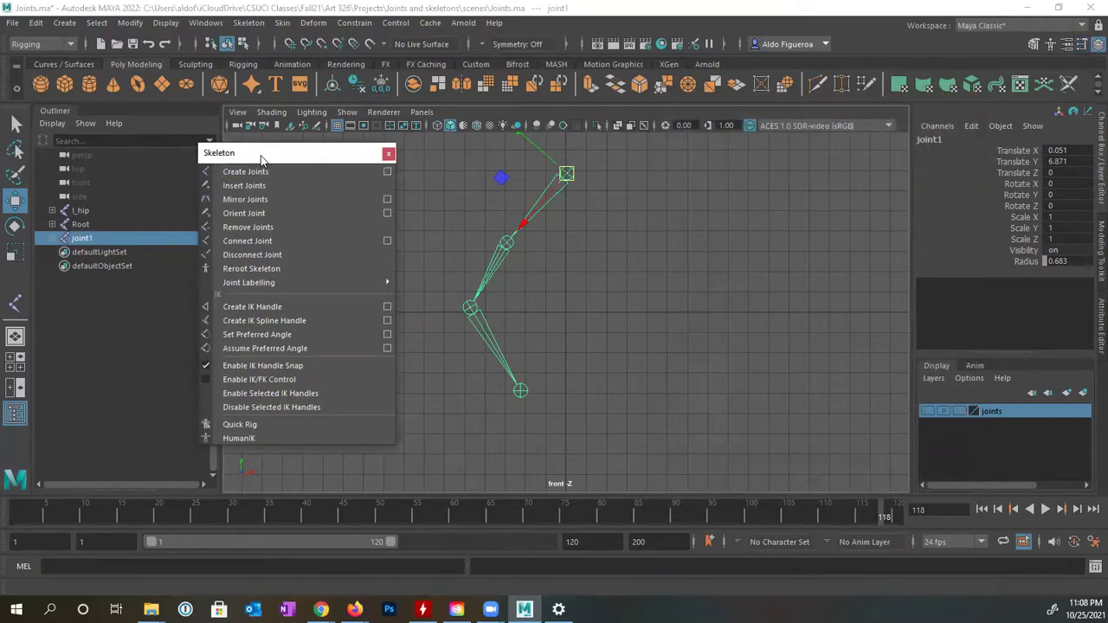
left_click(388, 216)
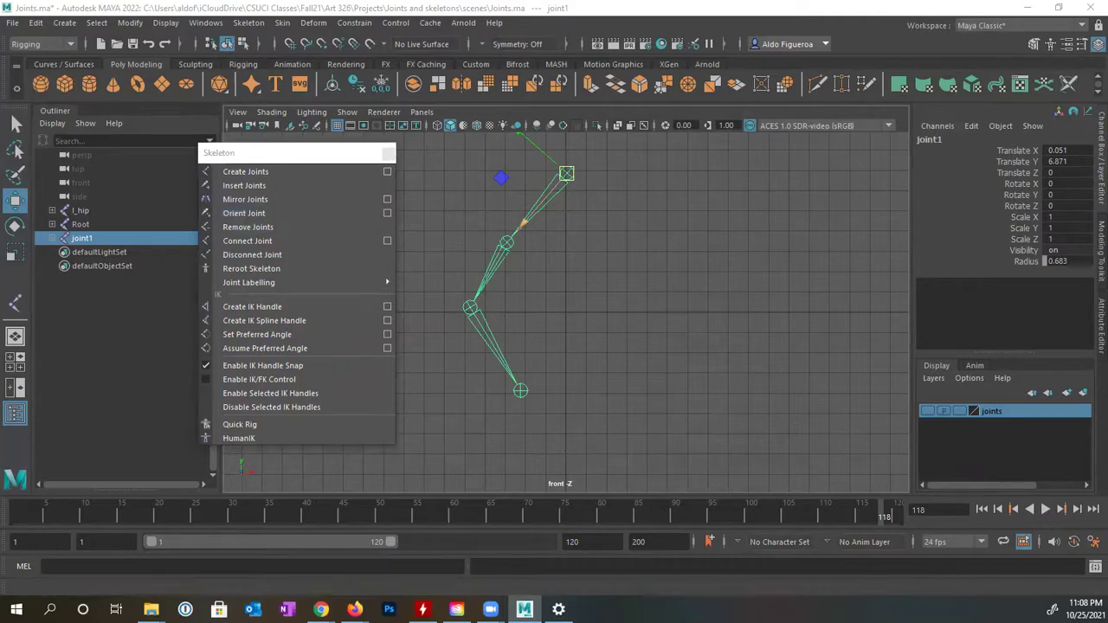
left_click(600, 143)
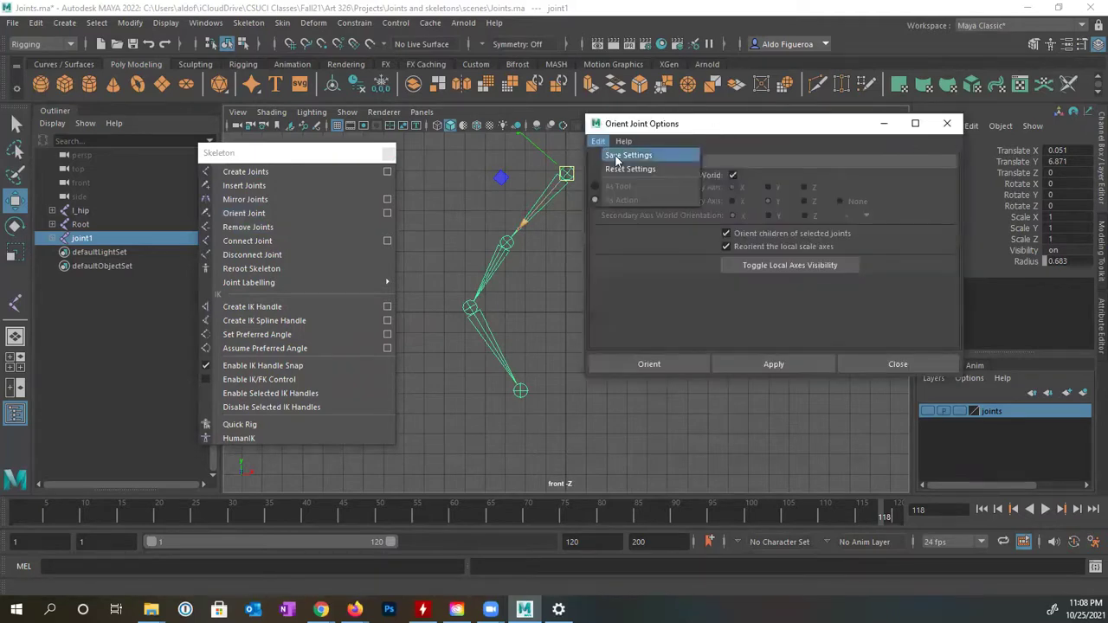
left_click(621, 167)
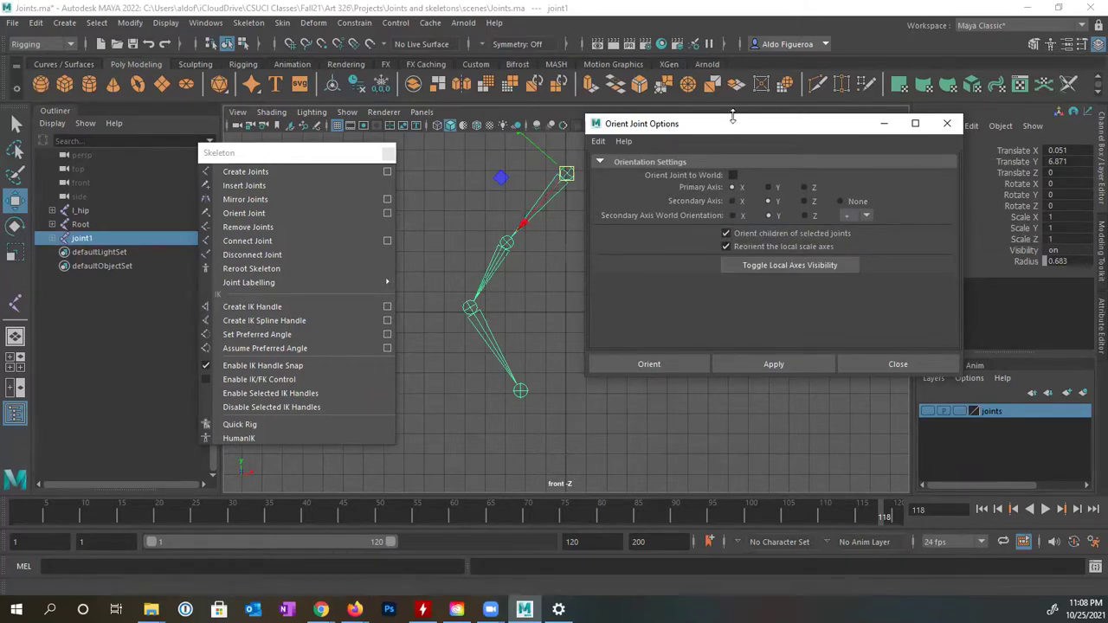
left_click_drag(742, 127, 784, 128)
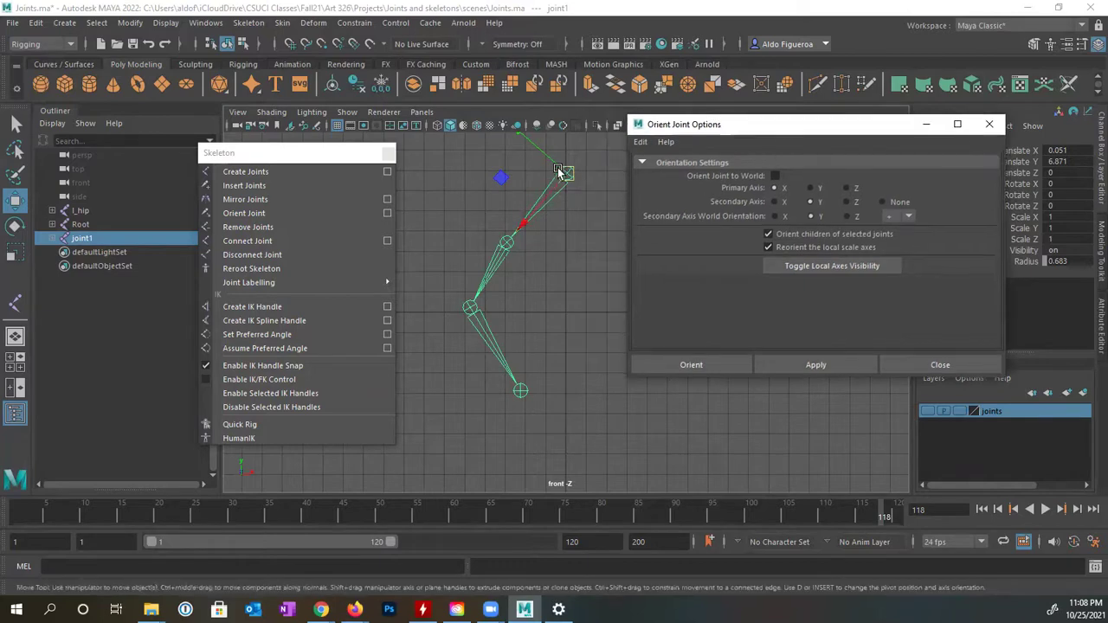
left_click(526, 226)
left_click(804, 364)
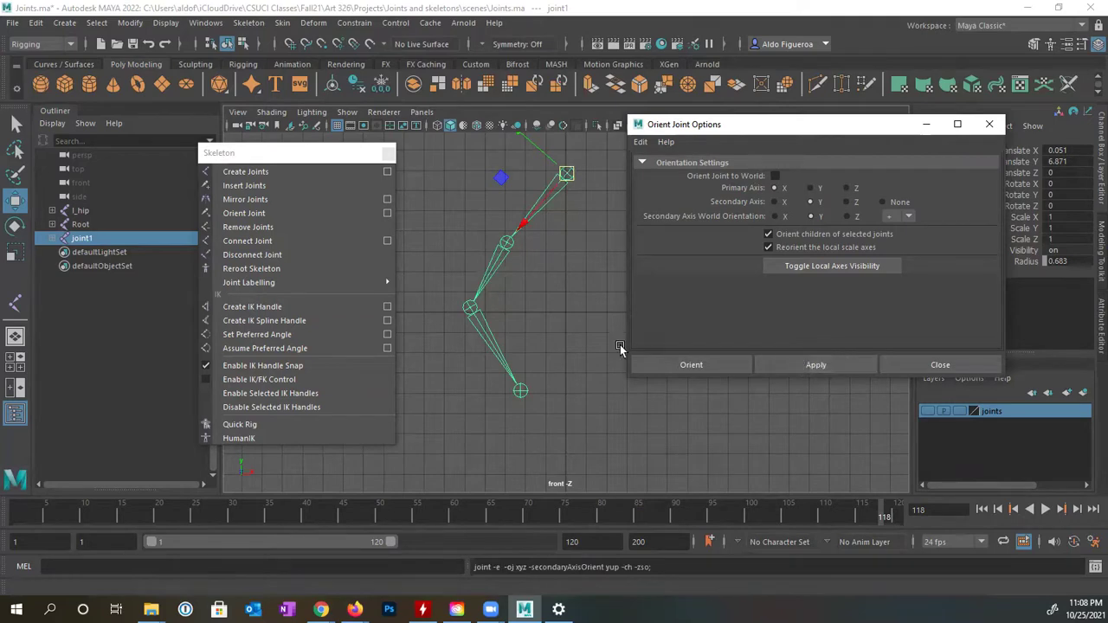
- Check the second joint's axes against its bone, close the Orient Joint options and clear the selection
left_click(506, 256)
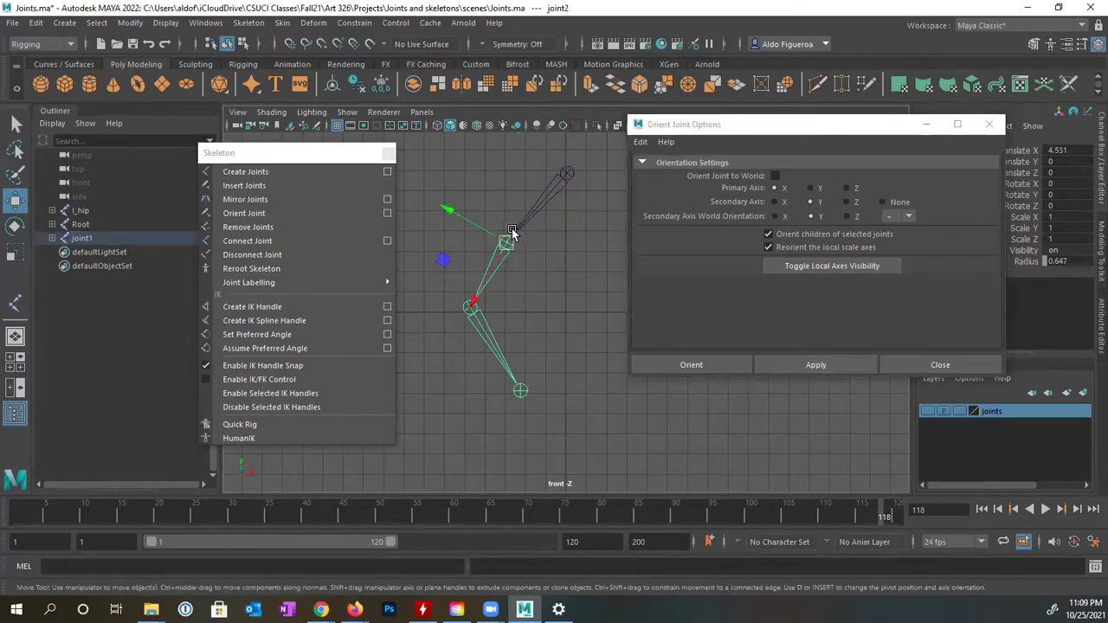
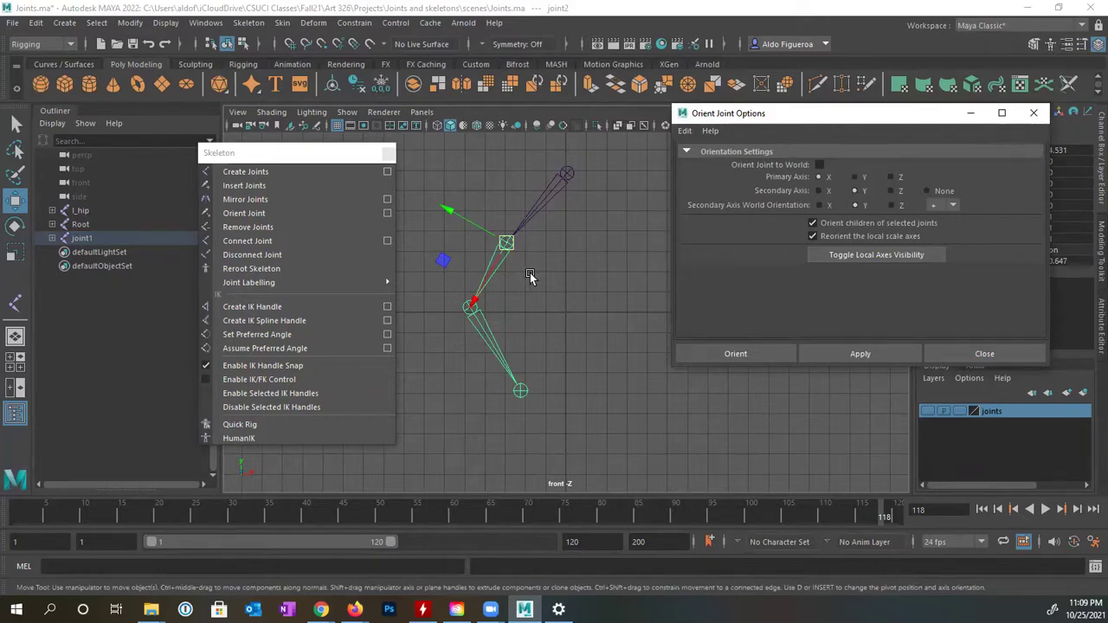
left_click(984, 353)
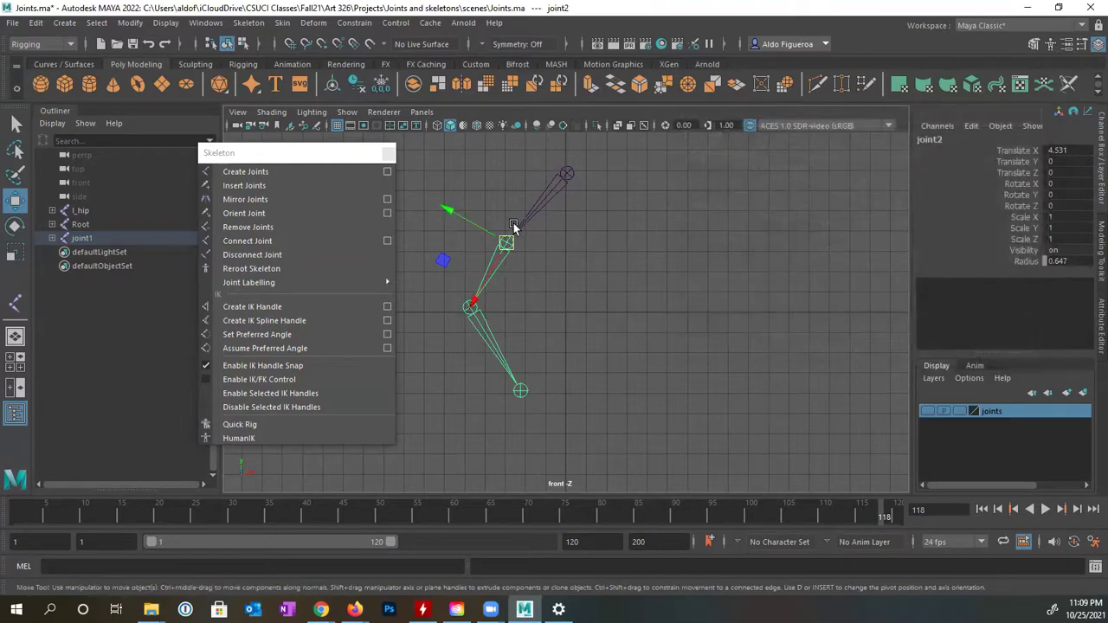
left_click(513, 261)
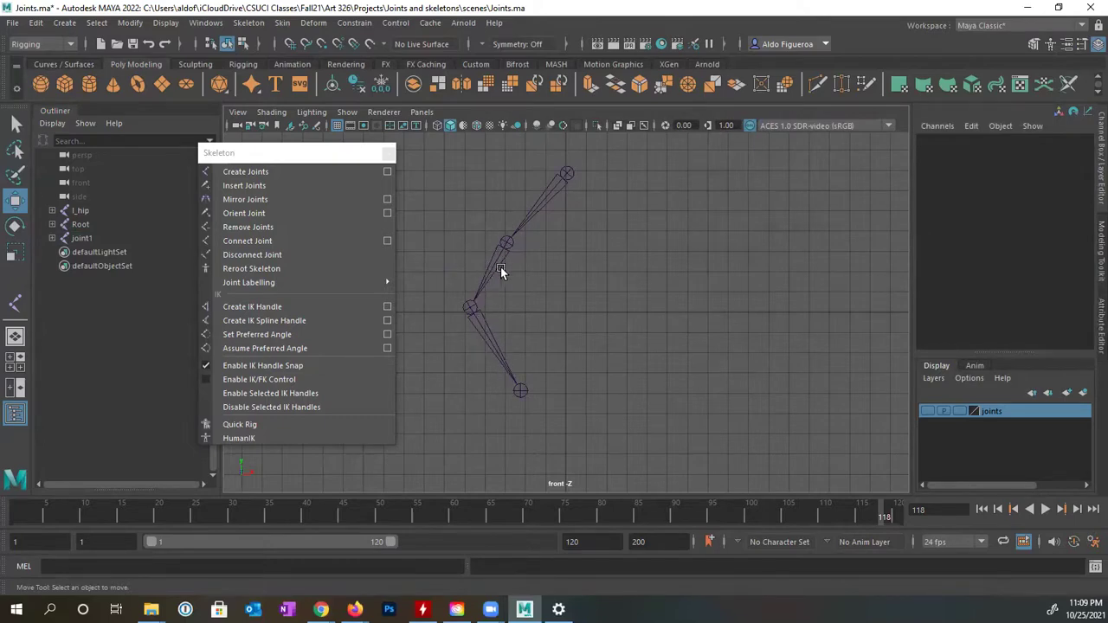
- Insert a joint midway between the chain's second and third joints, and another midway between the third and last joints
left_click(254, 188)
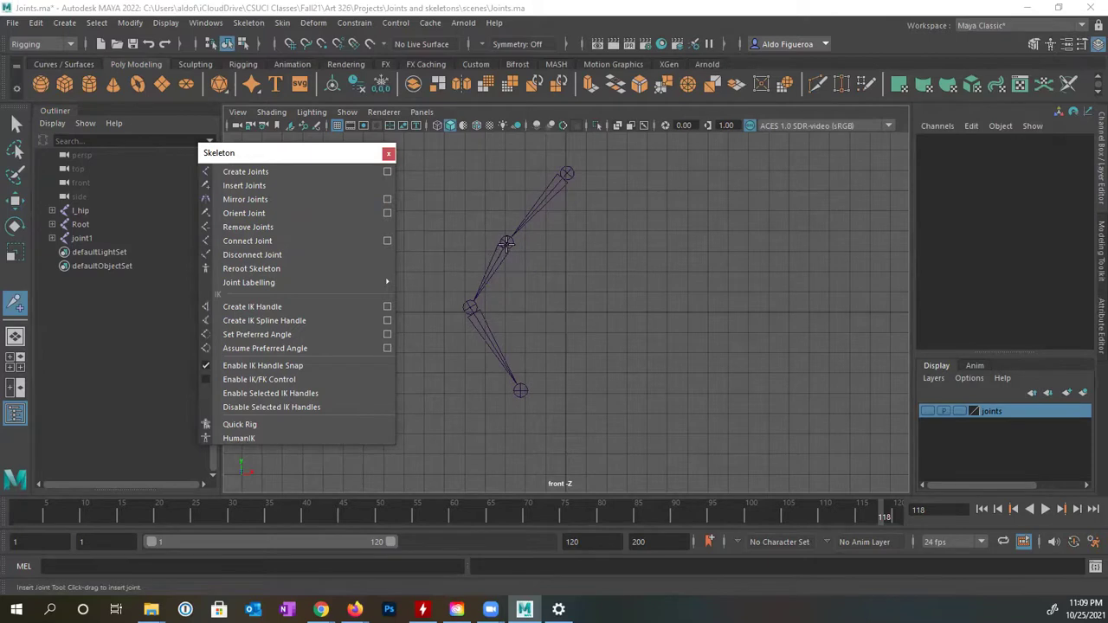
mouse_move(506, 243)
left_mouse_down()
mouse_move(479, 287)
mouse_move(501, 261)
left_mouse_up()
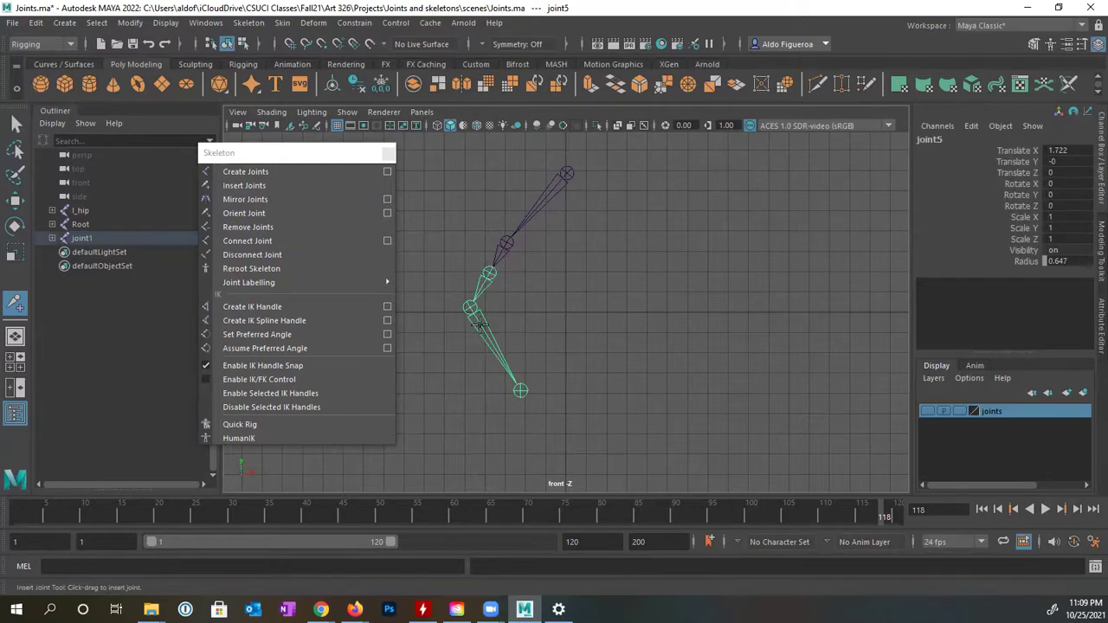
left_click_drag(469, 308, 495, 348)
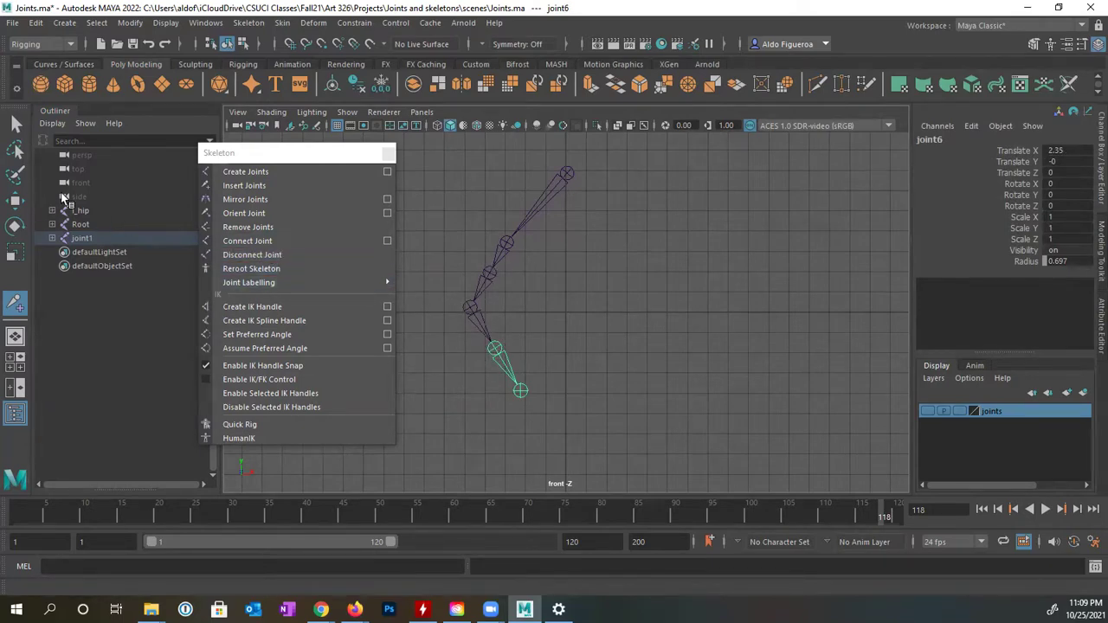
- Move the lower inserted joint off its bone's line along its local Y axis by editing its pivot, leaving the child joint in place
left_click(14, 199)
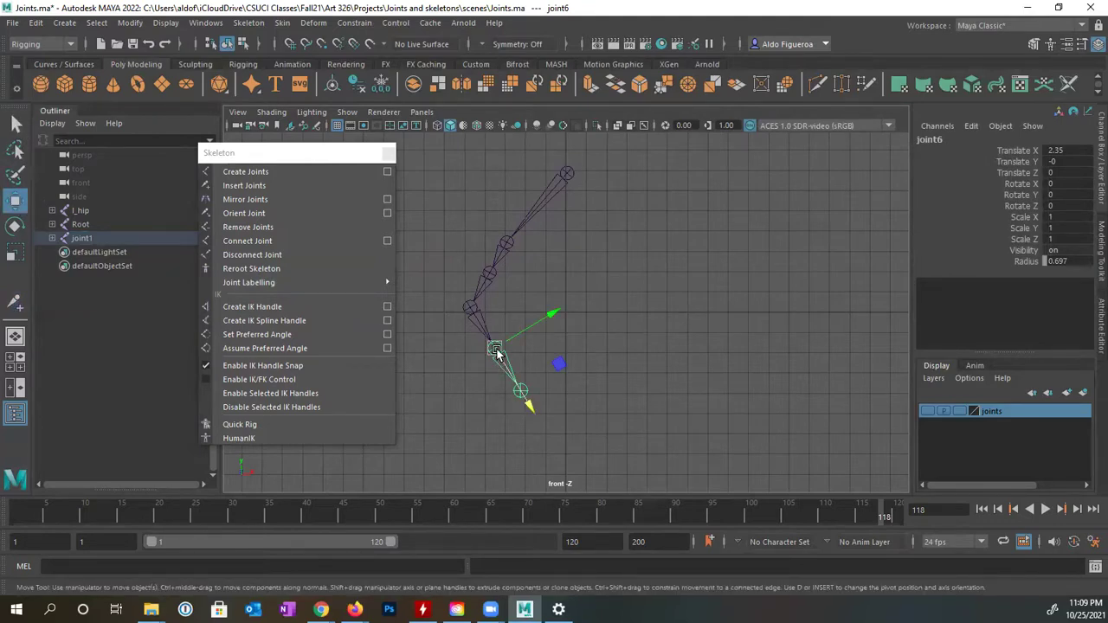
key("d")
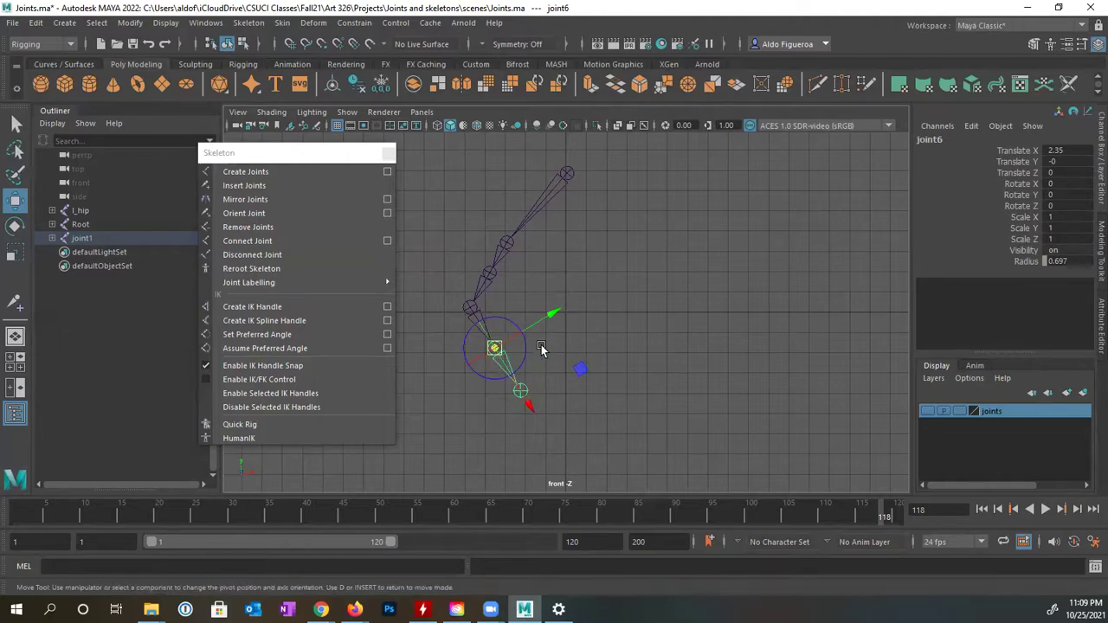
left_click_drag(555, 315, 550, 344)
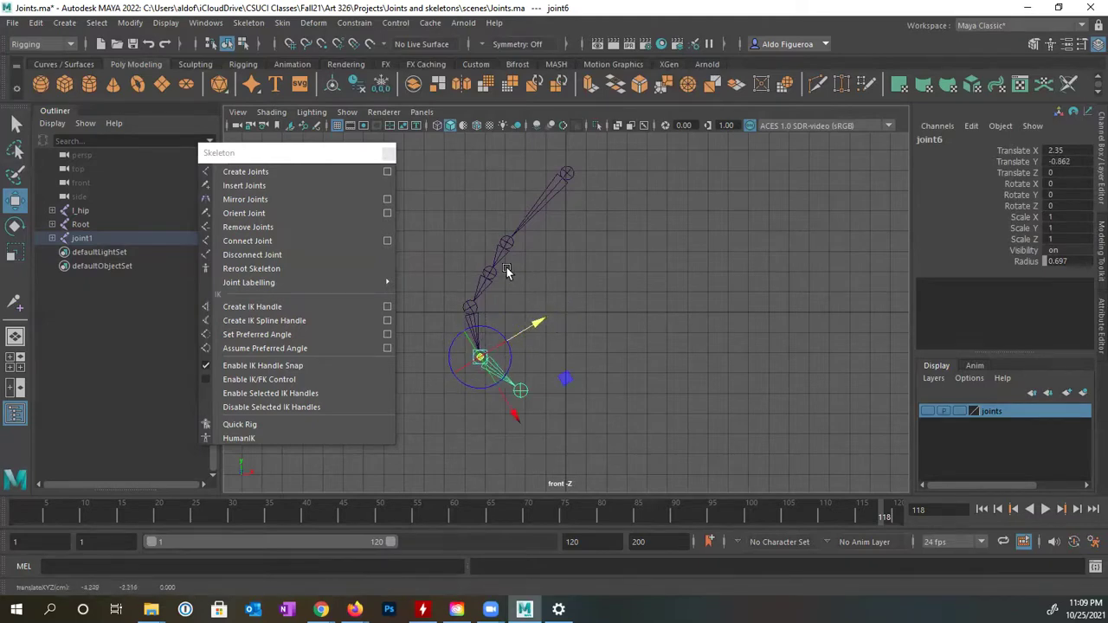
- Set the Move tool's axis orientation to World and shift the upper inserted joint slightly along negative X without moving its children
left_click(490, 274)
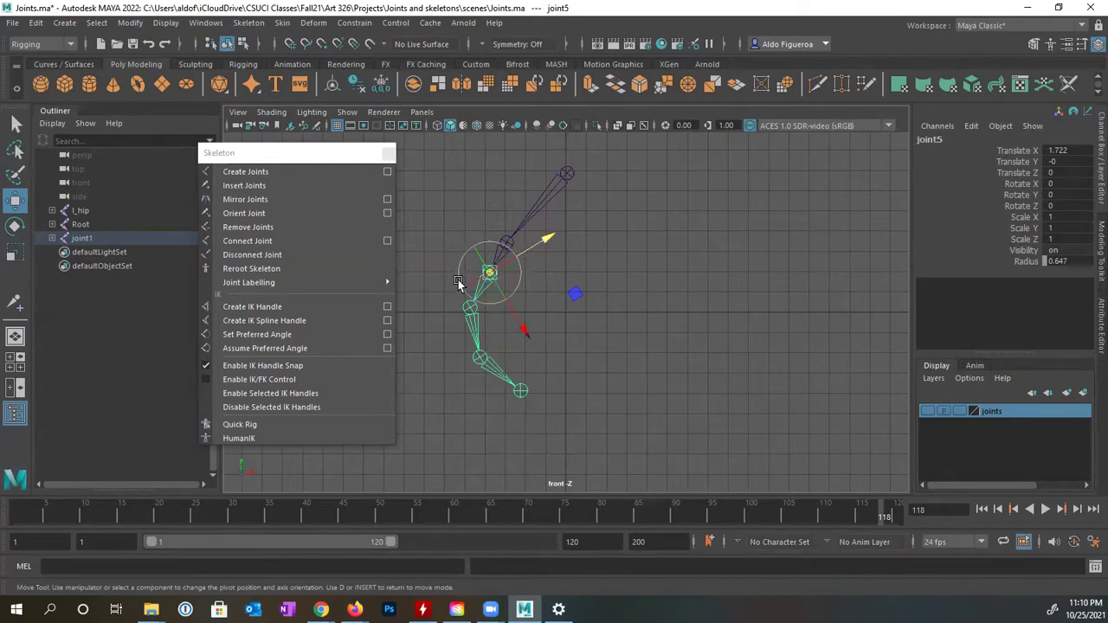
double_click(15, 204)
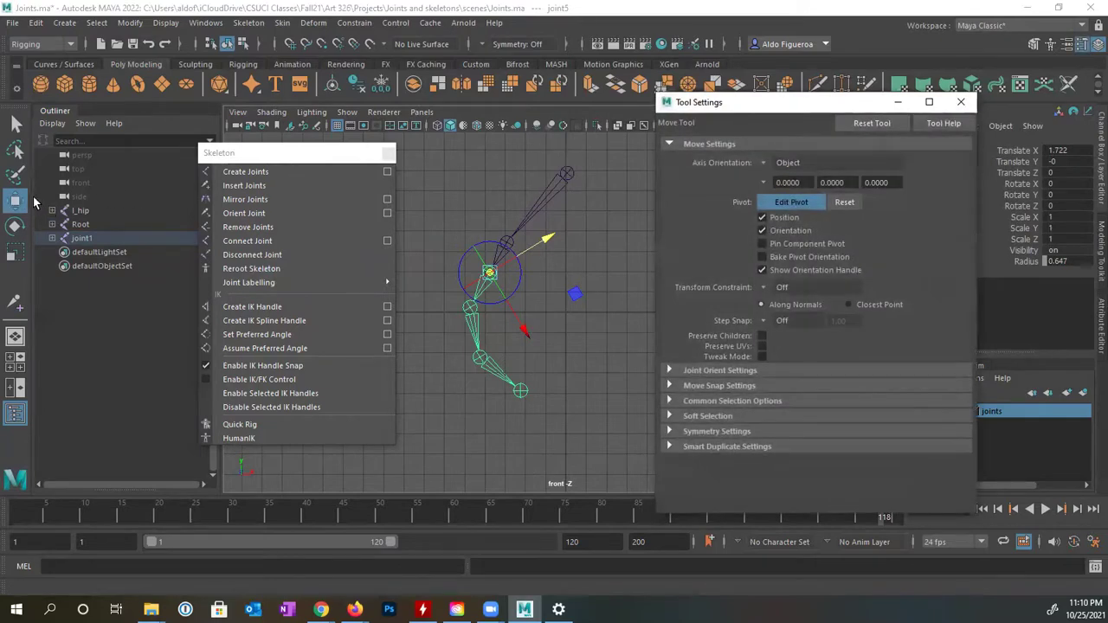
left_click(764, 164)
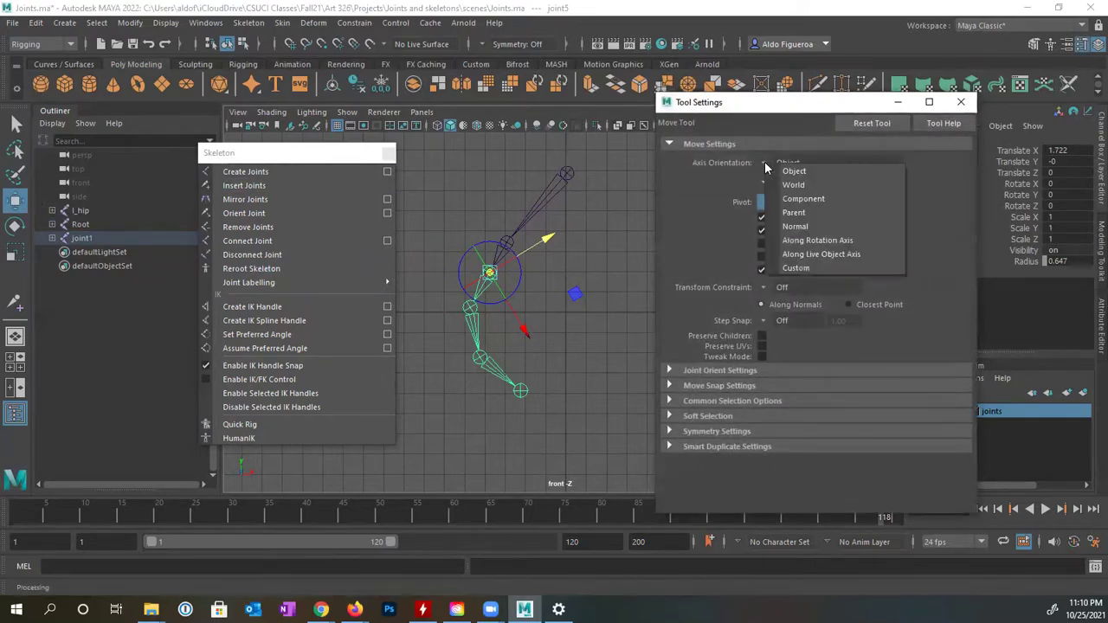
left_click(814, 184)
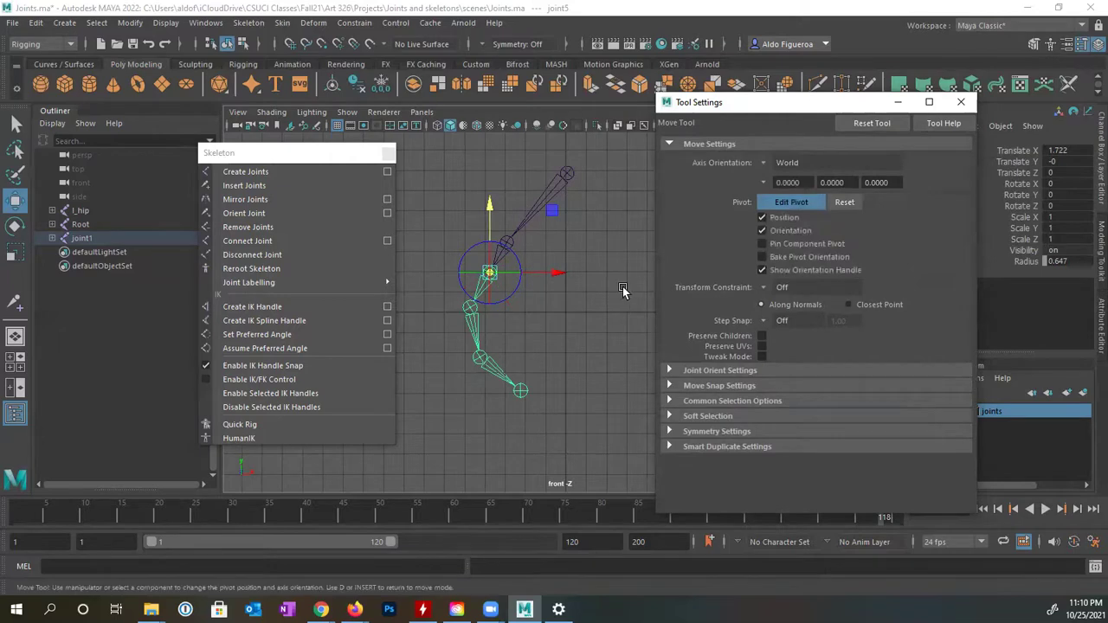
left_click_drag(554, 276, 544, 273)
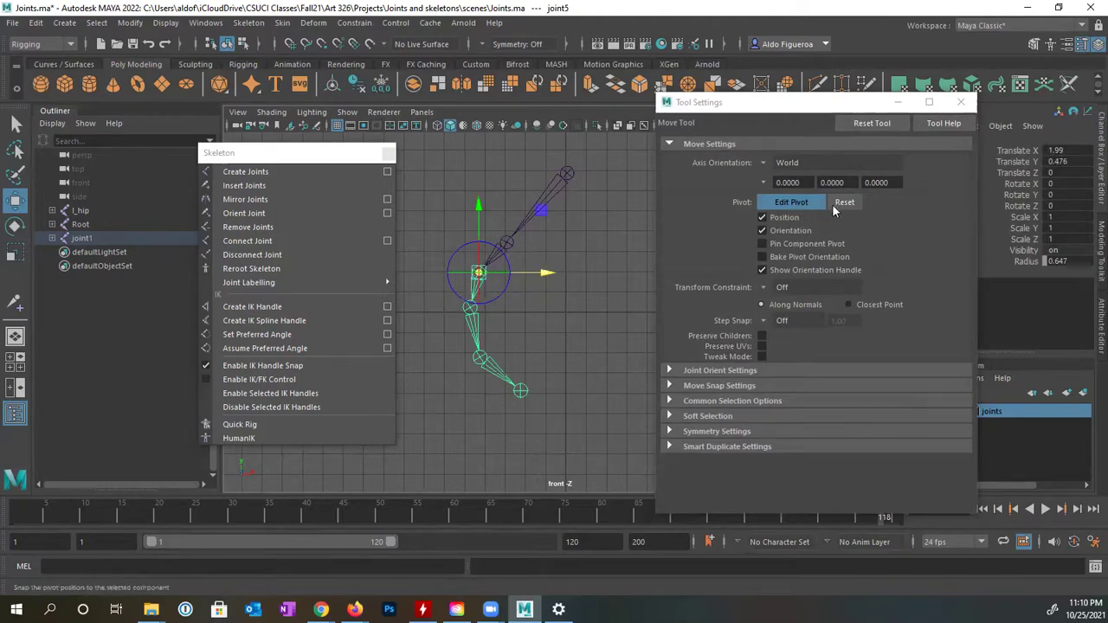
left_click(961, 105)
left_click(513, 259)
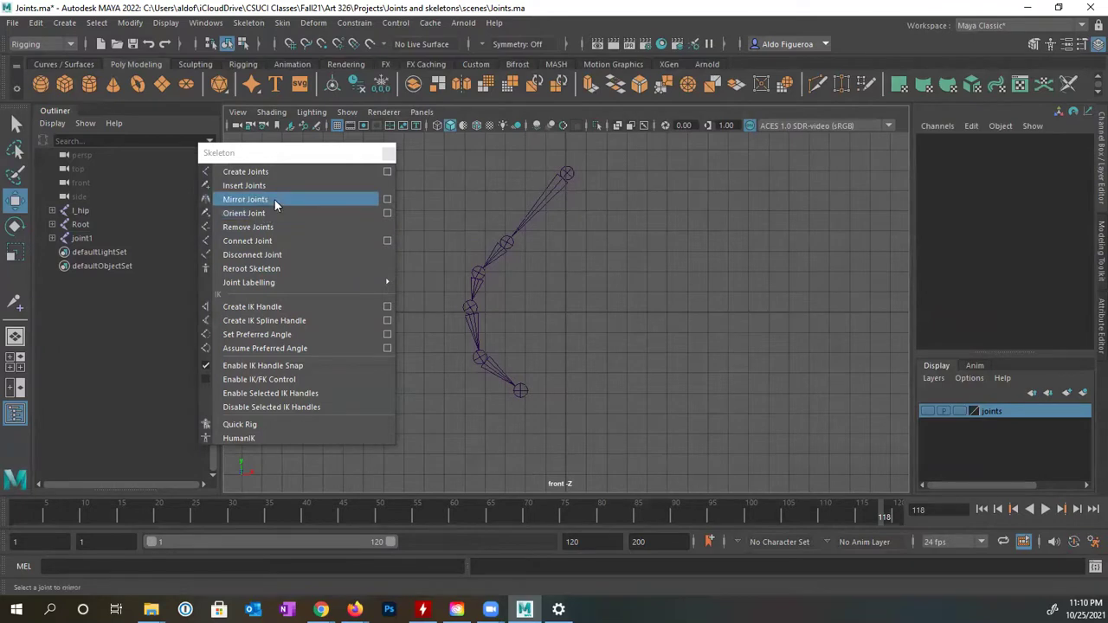
- Try deleting the upper inserted joint outright, and undo the deletion
left_click(479, 272)
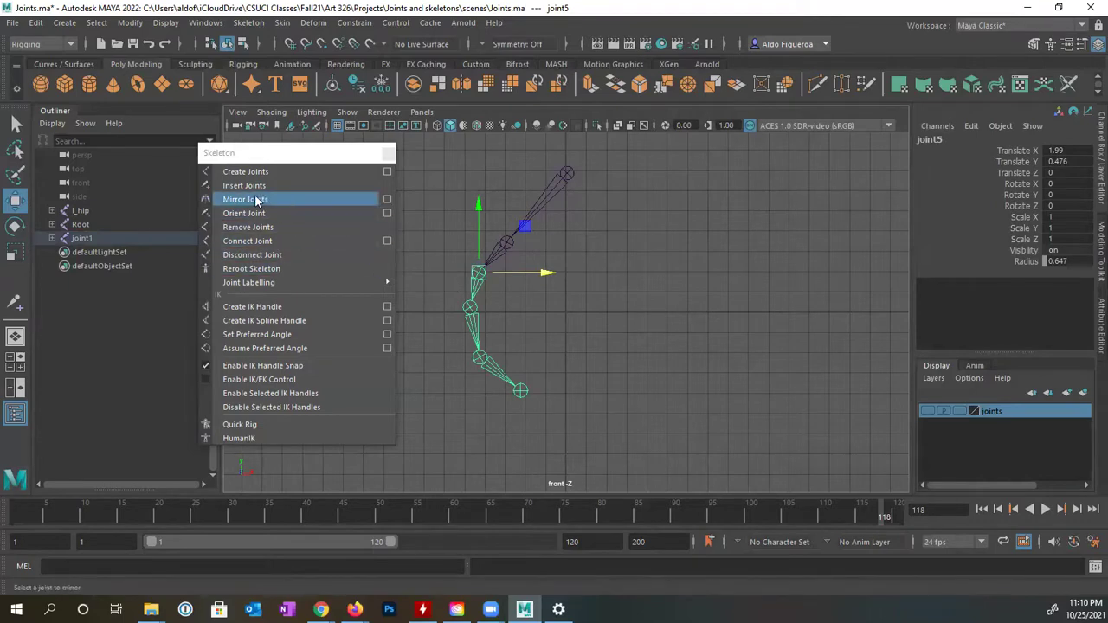
key("Delete")
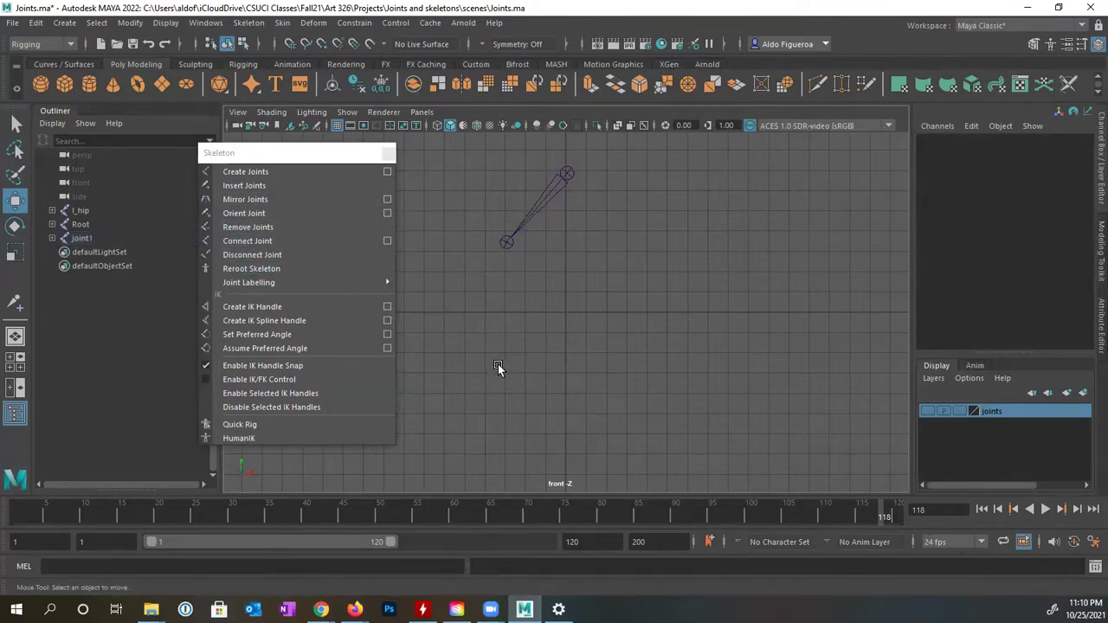
key("ctrl+z")
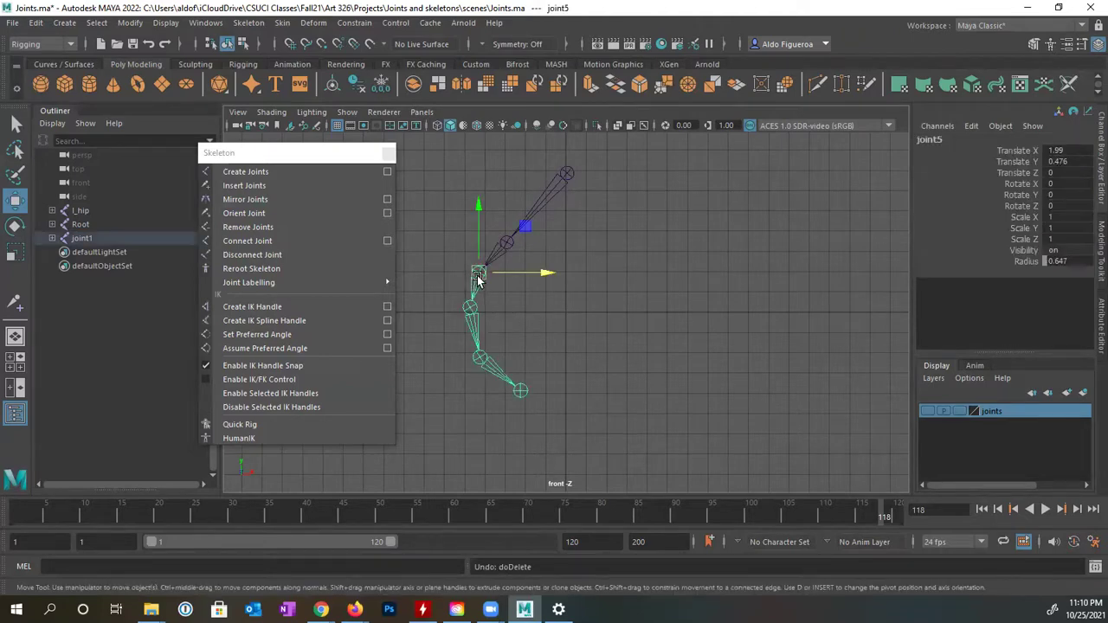
- Remove the two inserted joints from the chain with Remove Joints, keeping the joints below them
left_click(247, 229)
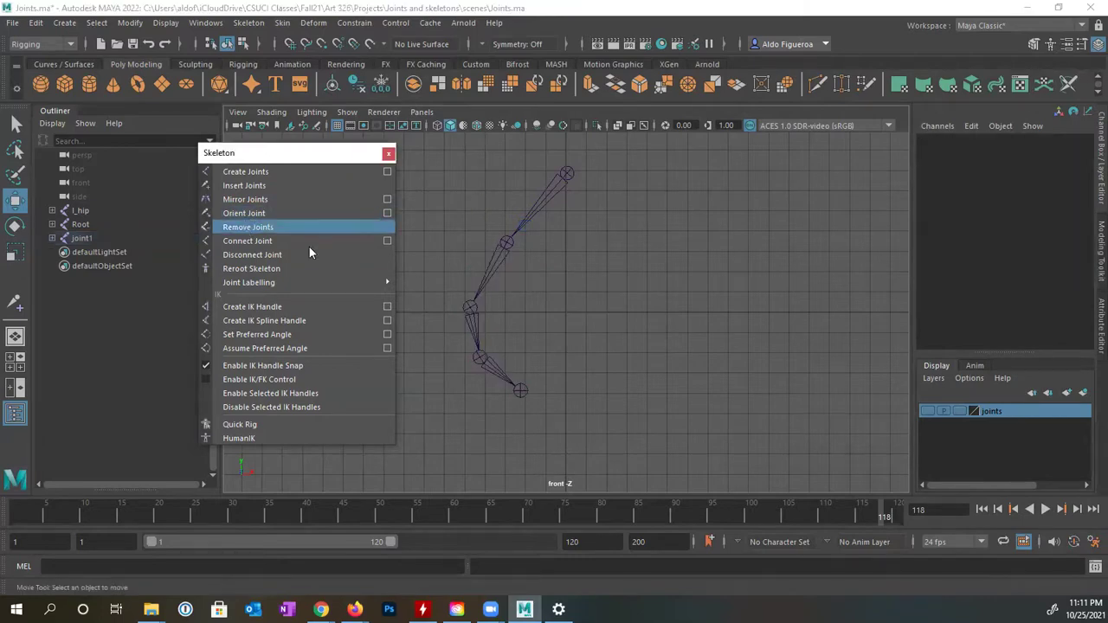
left_click(481, 359)
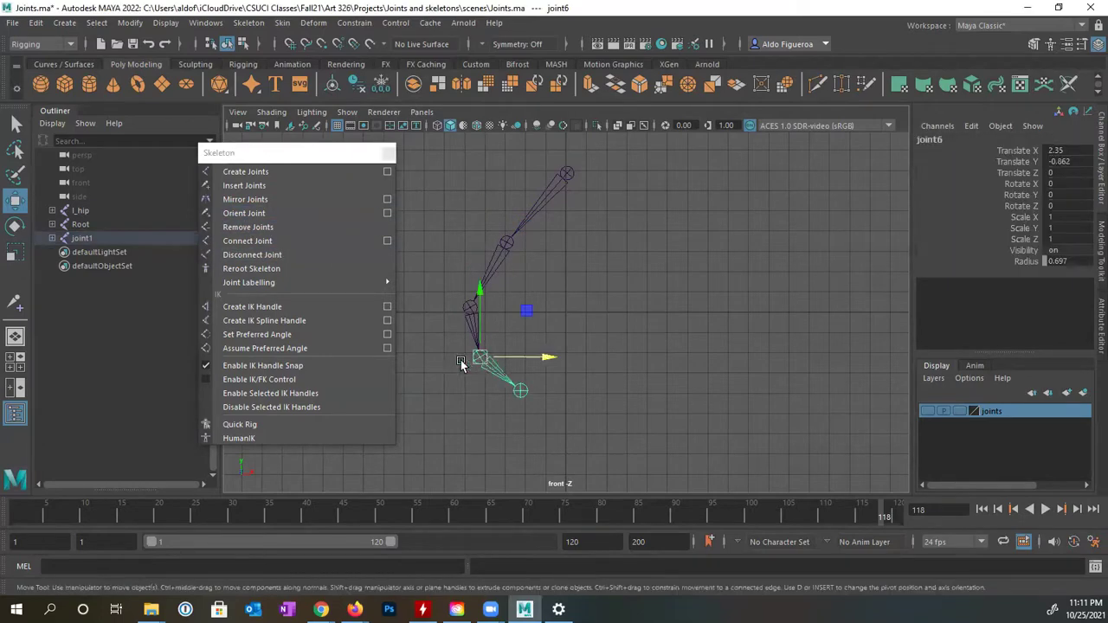
left_click(260, 228)
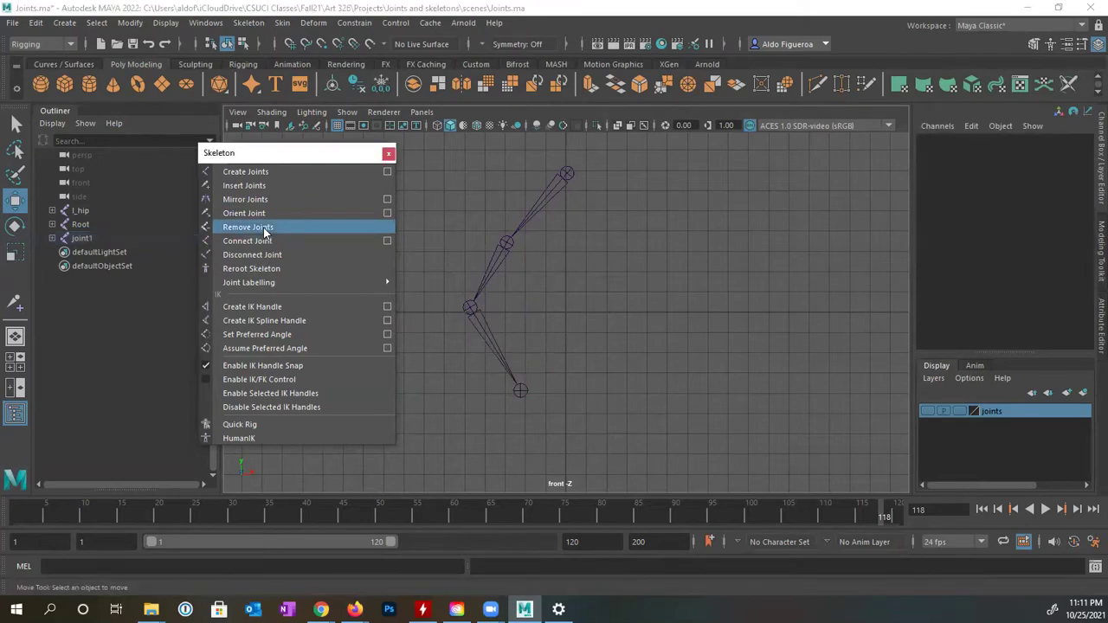
- Disconnect the third joint from the chain and move the detached bone along X to about -1.76
left_click(484, 325)
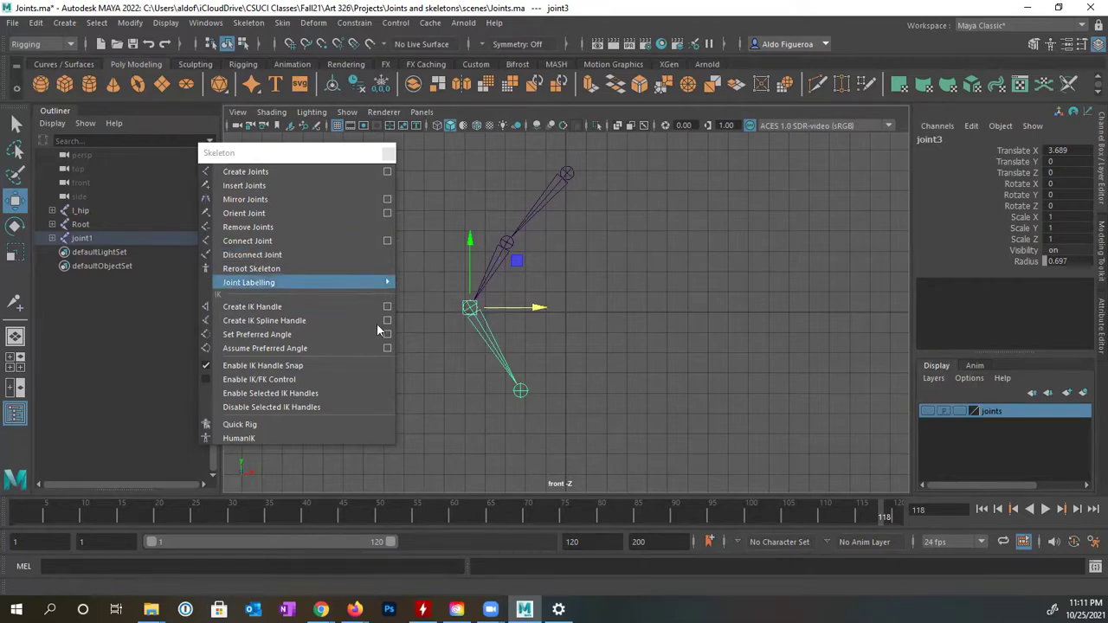
left_click(245, 255)
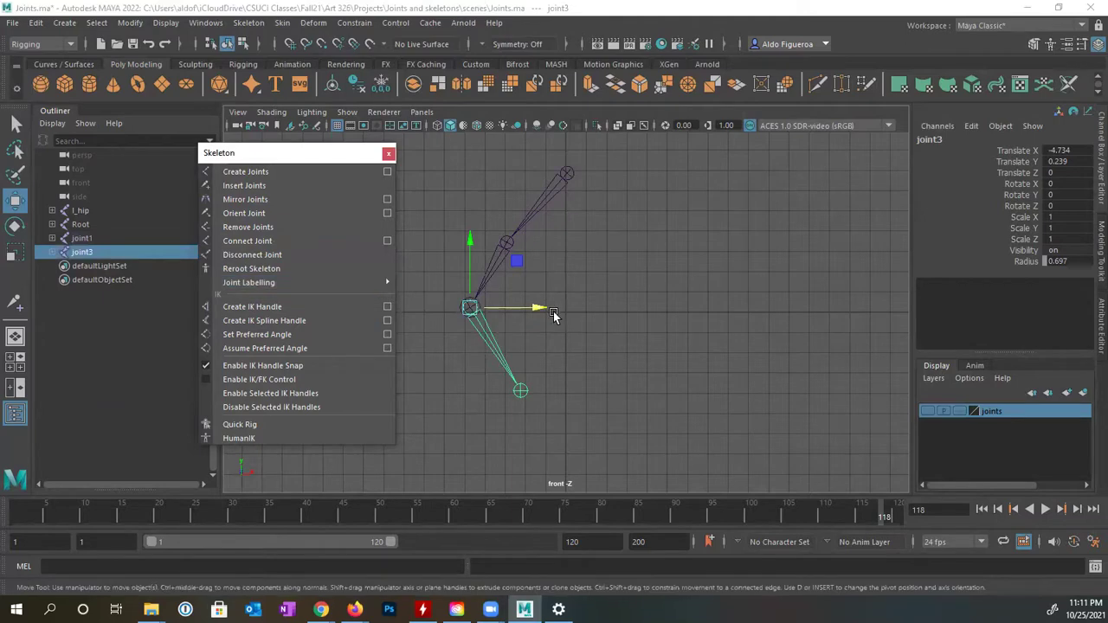
left_click(459, 342)
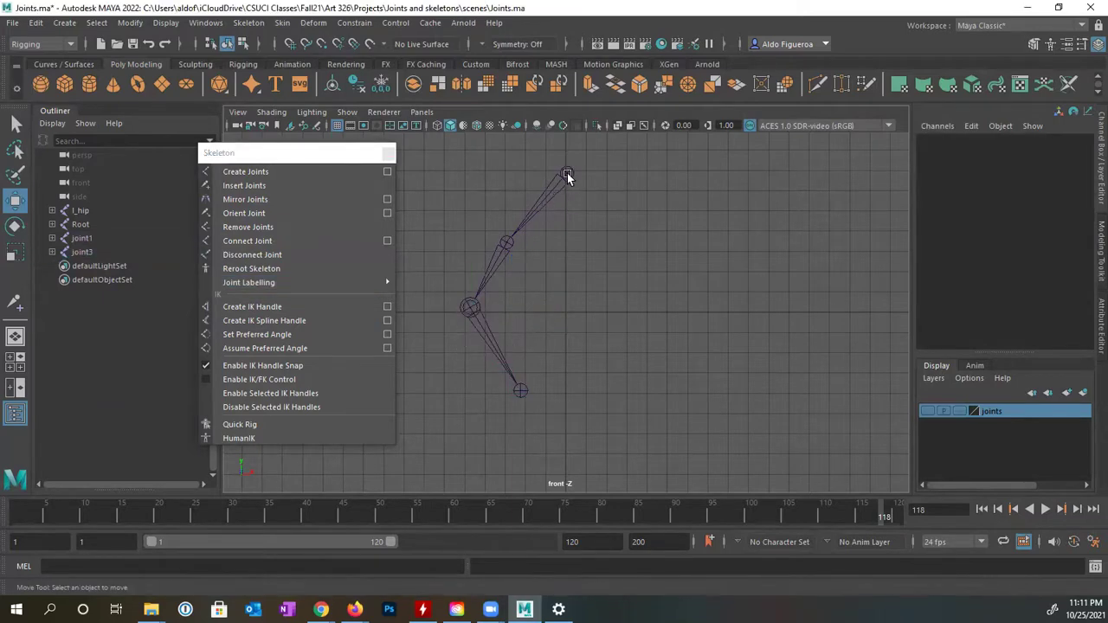
left_click(489, 346)
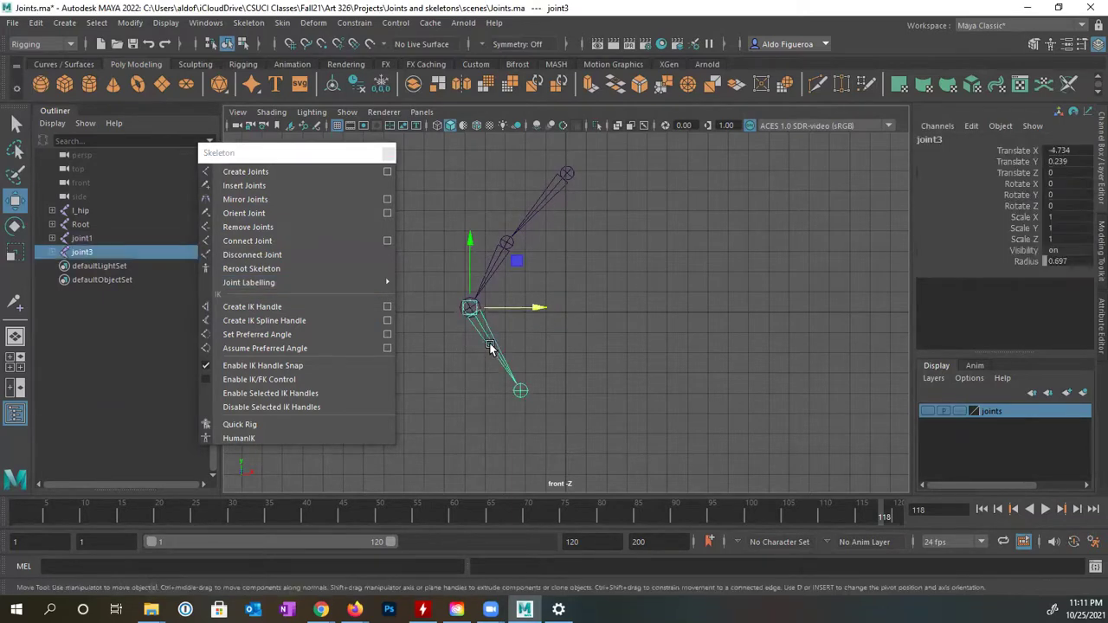
left_click_drag(542, 309, 597, 300)
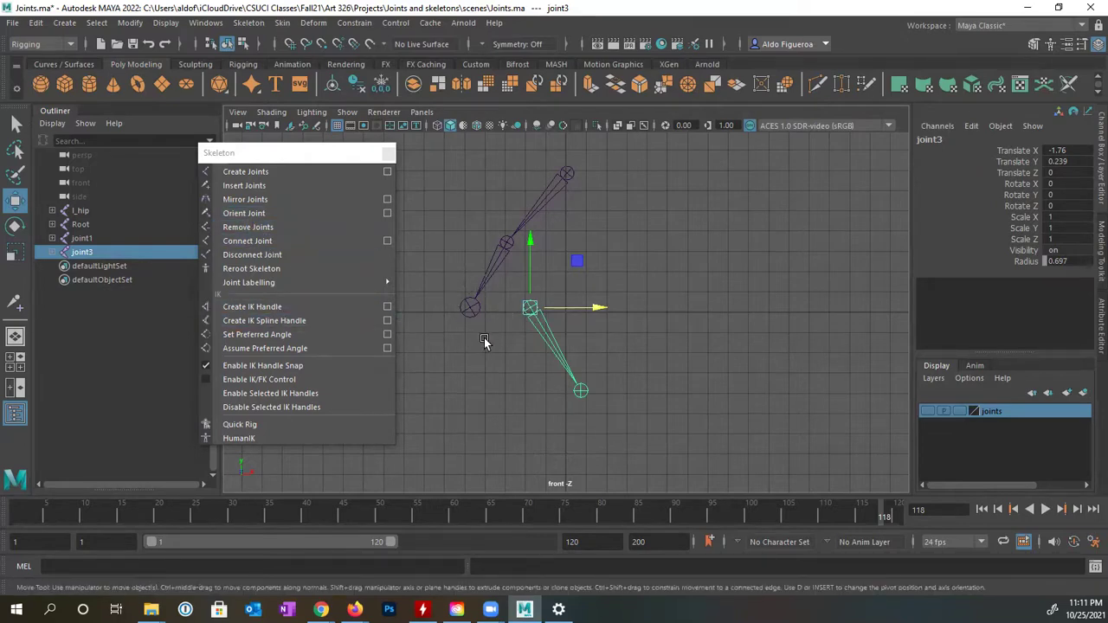
- Try to connect the chain's end joint to the detached bone's root in Connect joint mode, selecting the end joint first
left_click(470, 308)
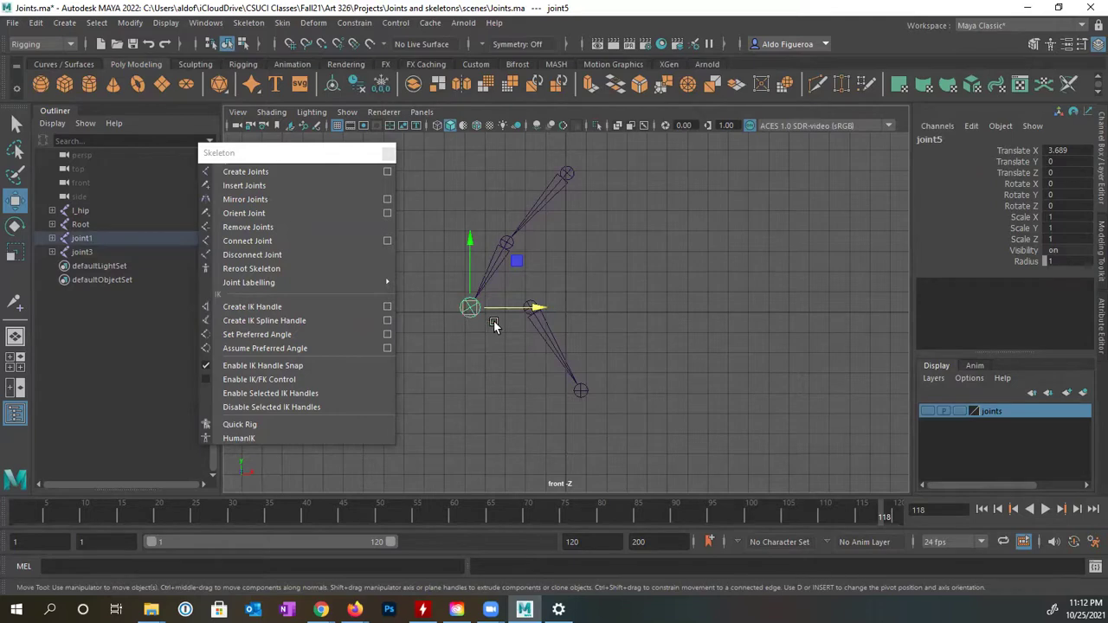
key("q")
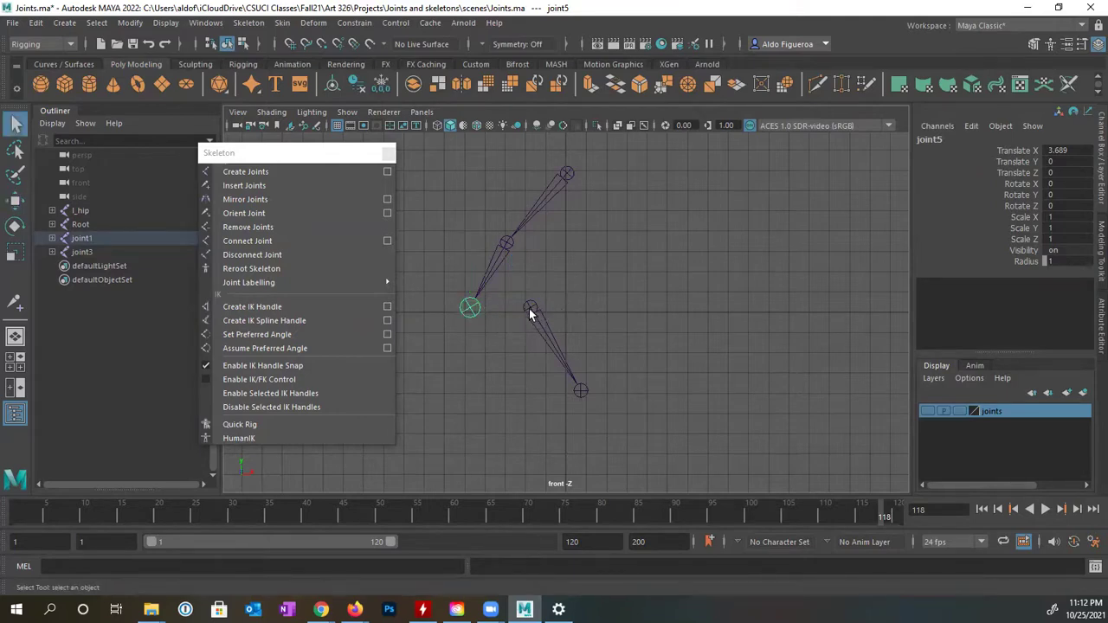
left_click(530, 310)
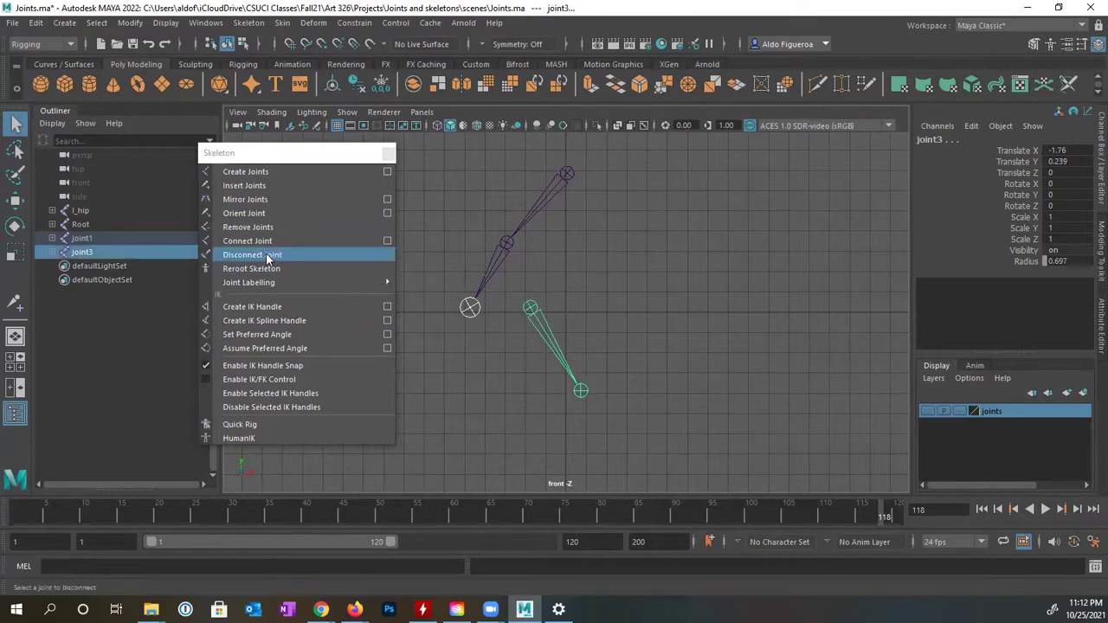
left_click(387, 241)
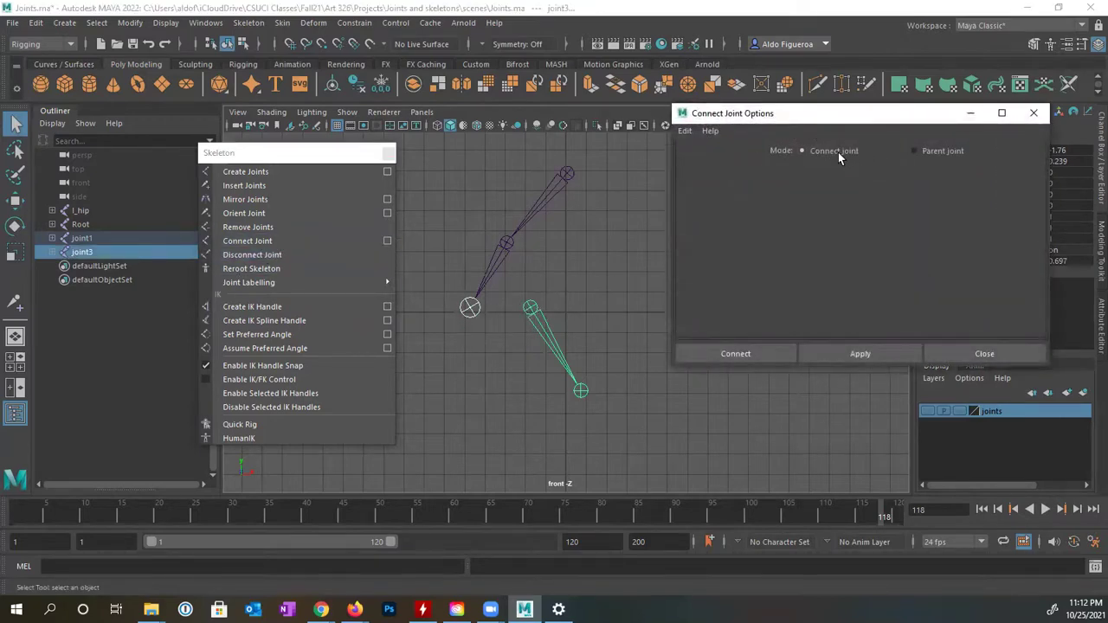
left_click(859, 354)
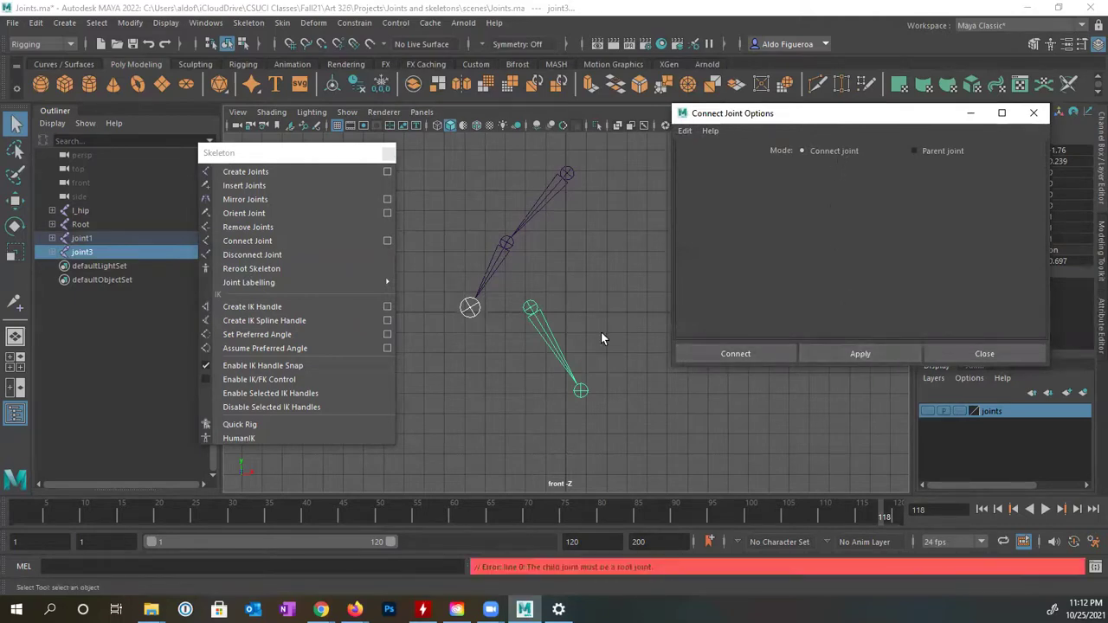
left_click(572, 308)
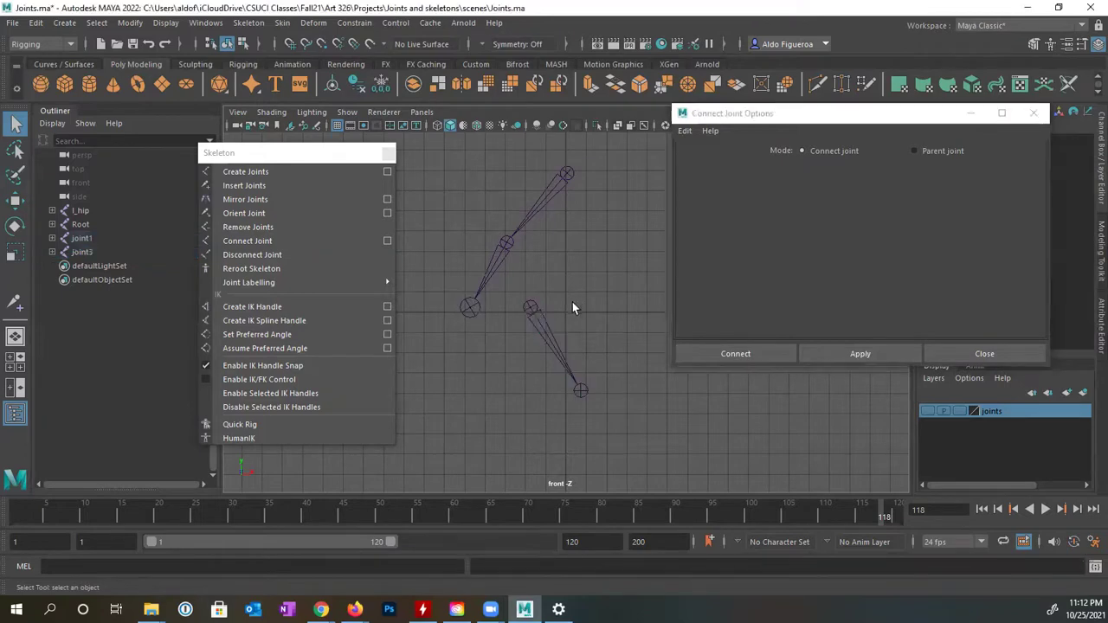
- Connect the detached bone to the chain's end joint in Connect joint mode, selecting the detached root first and the end joint second
left_click(466, 312)
left_click(529, 309)
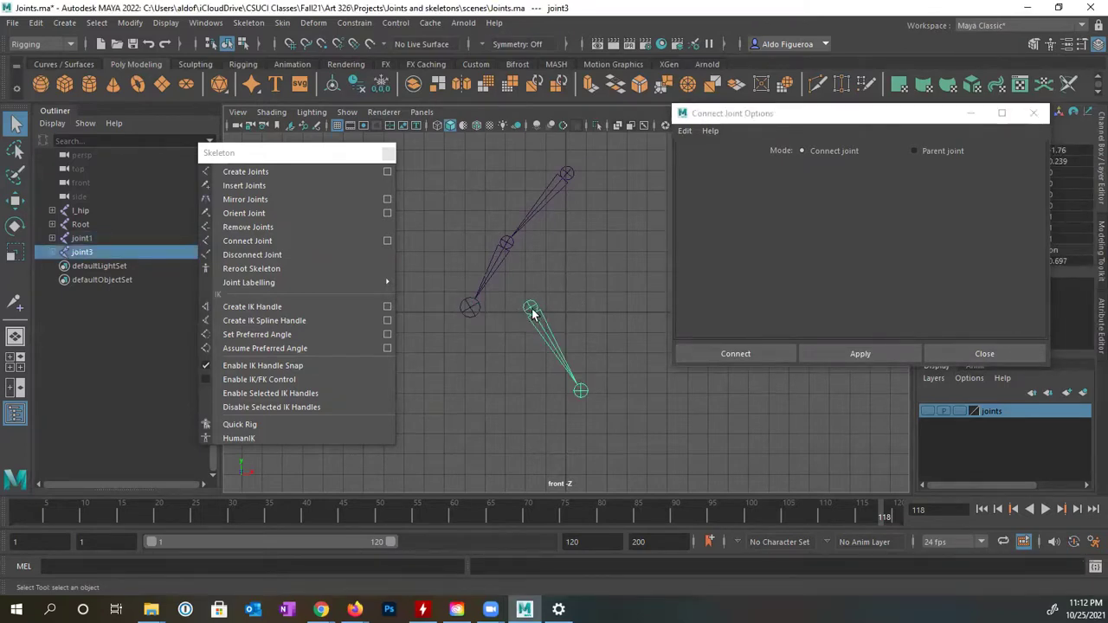
left_click(470, 307, "shift")
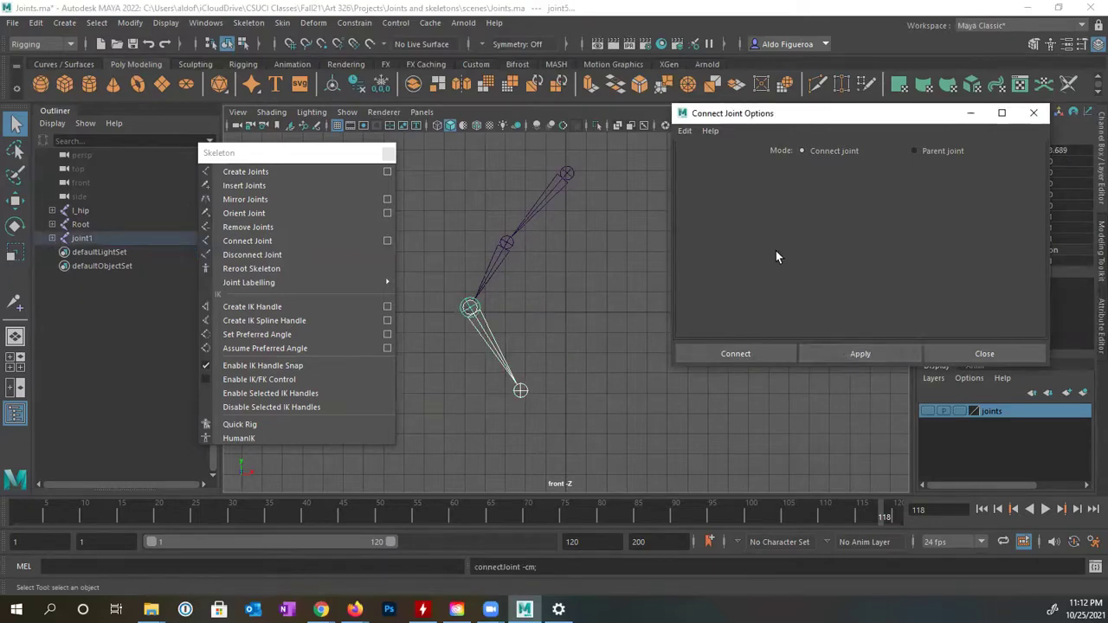
left_click(497, 319)
- Check the overlapping joints where the bone was reconnected by selecting each, ending on the larger joint with the Move tool active
left_click(494, 343)
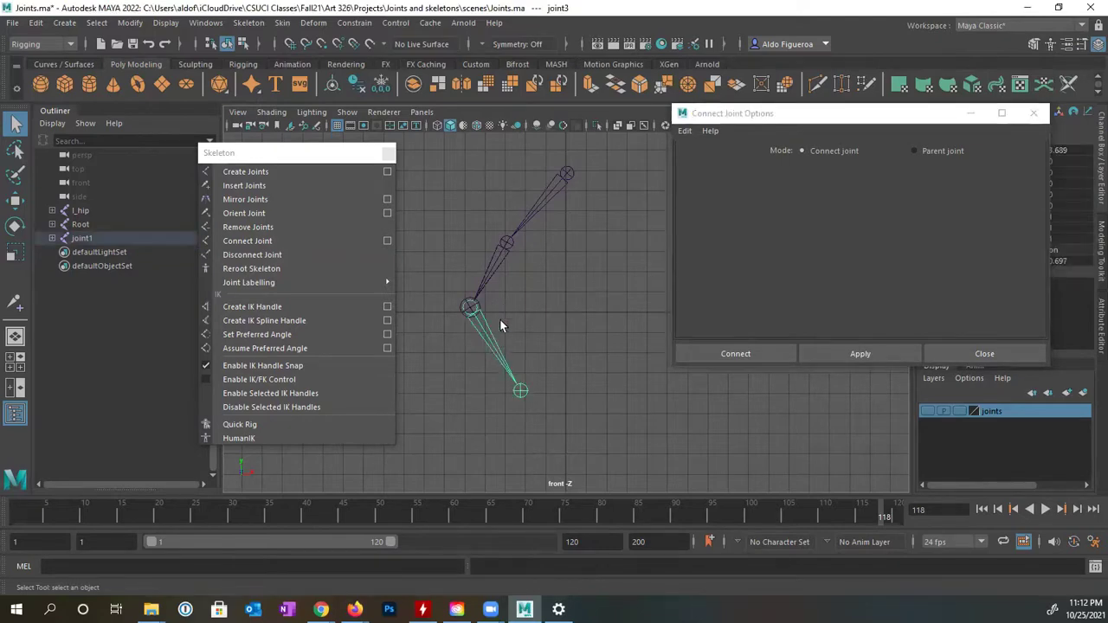
left_click(504, 262)
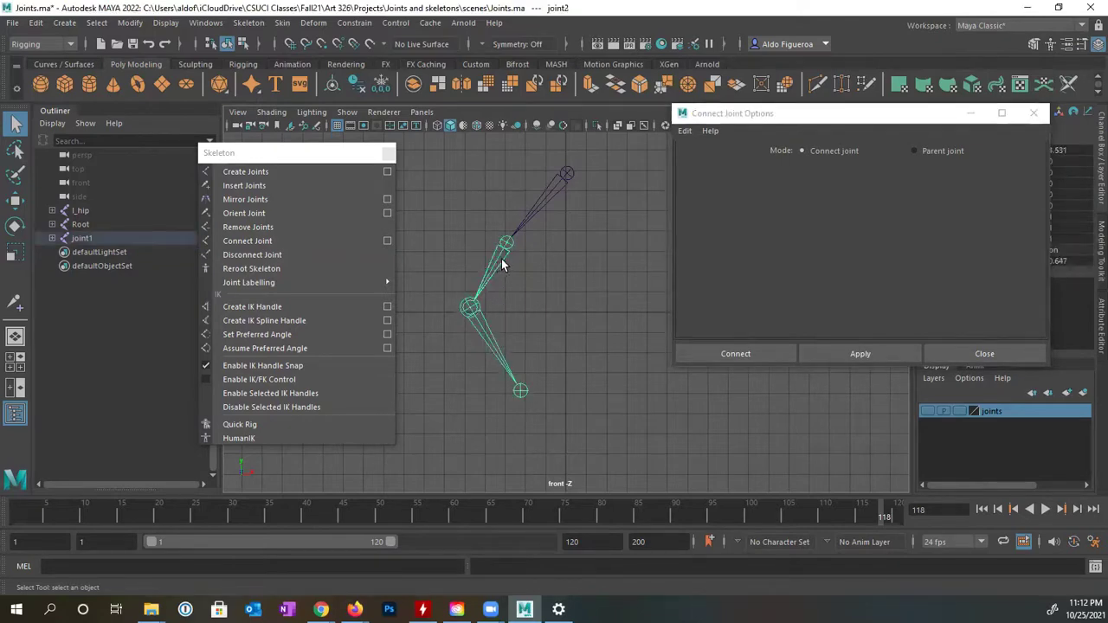
left_click(483, 334)
left_click(464, 315)
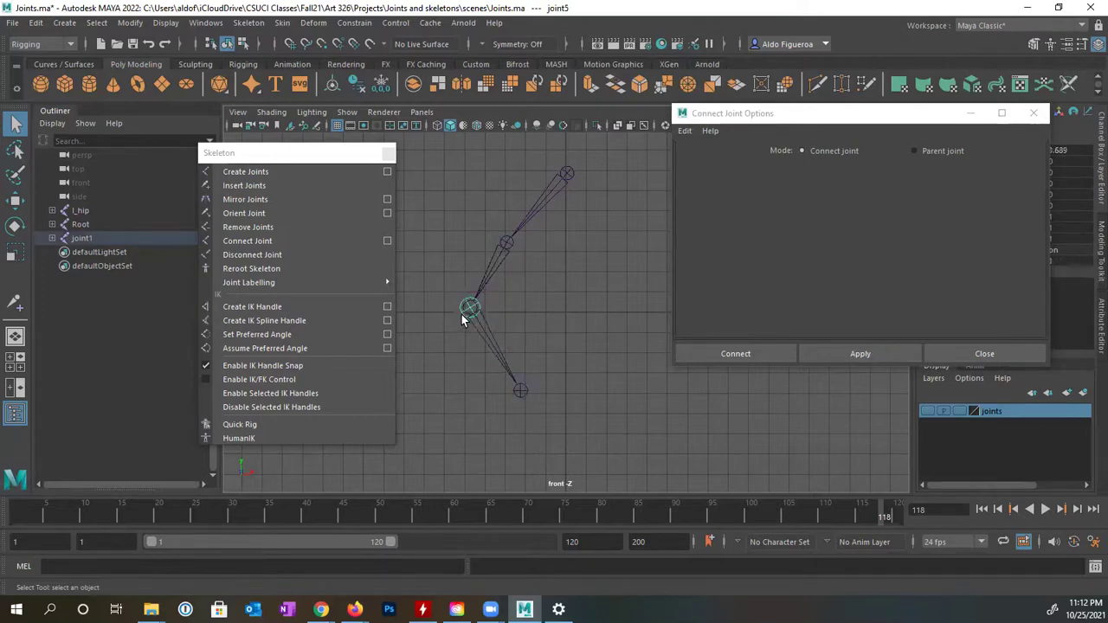
key("w")
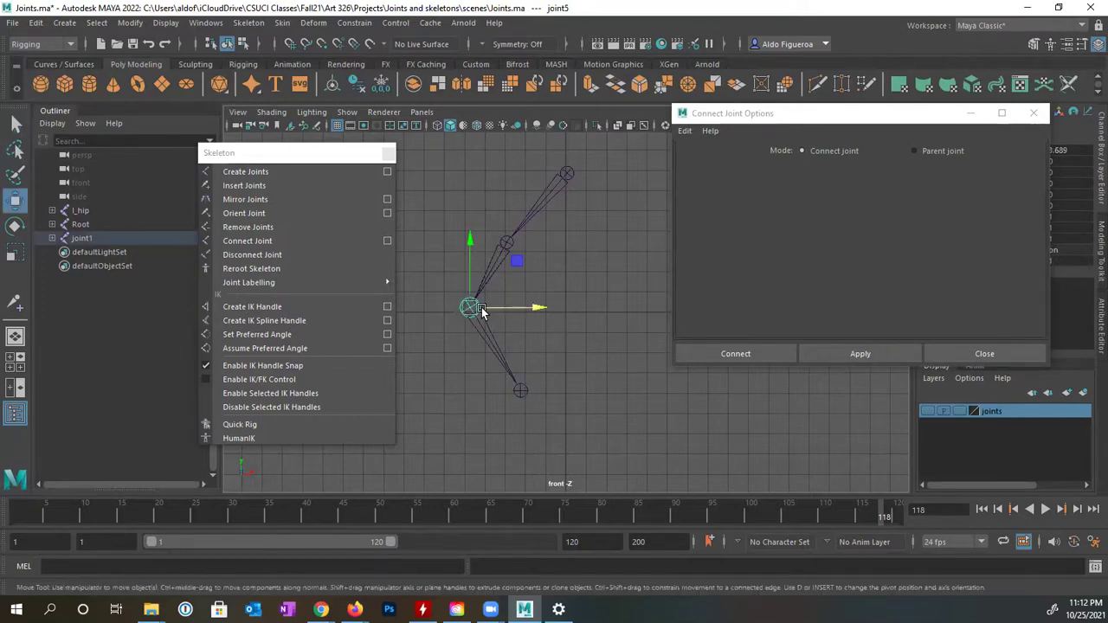
- Try moving the larger overlapping joint along X away from the chain, and select the reconnected lower bone
left_click_drag(534, 309, 592, 336)
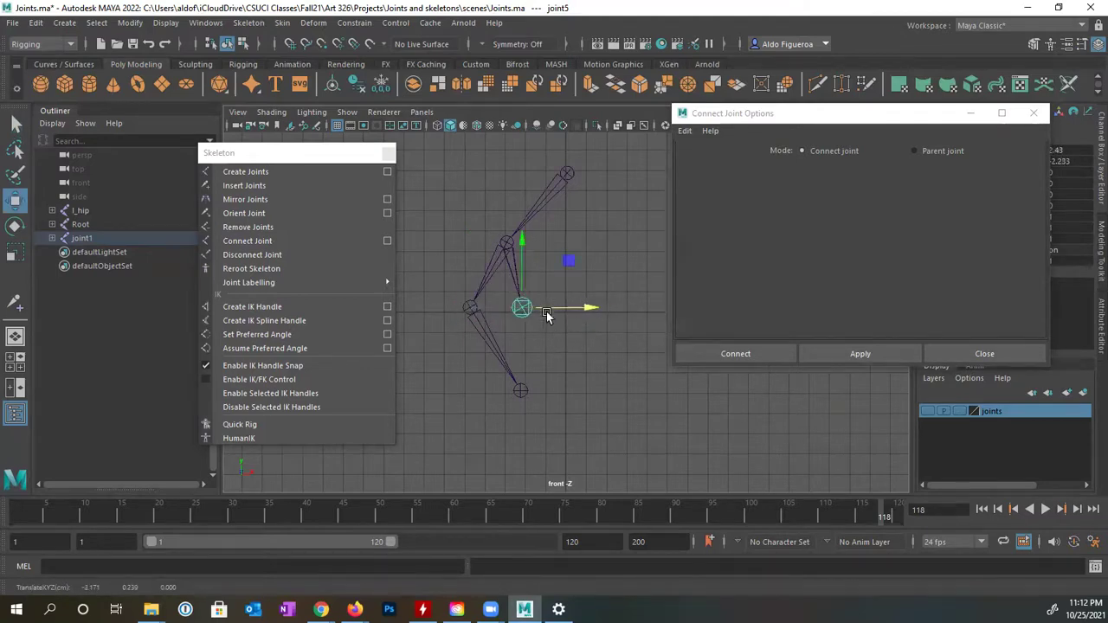
left_click(477, 302)
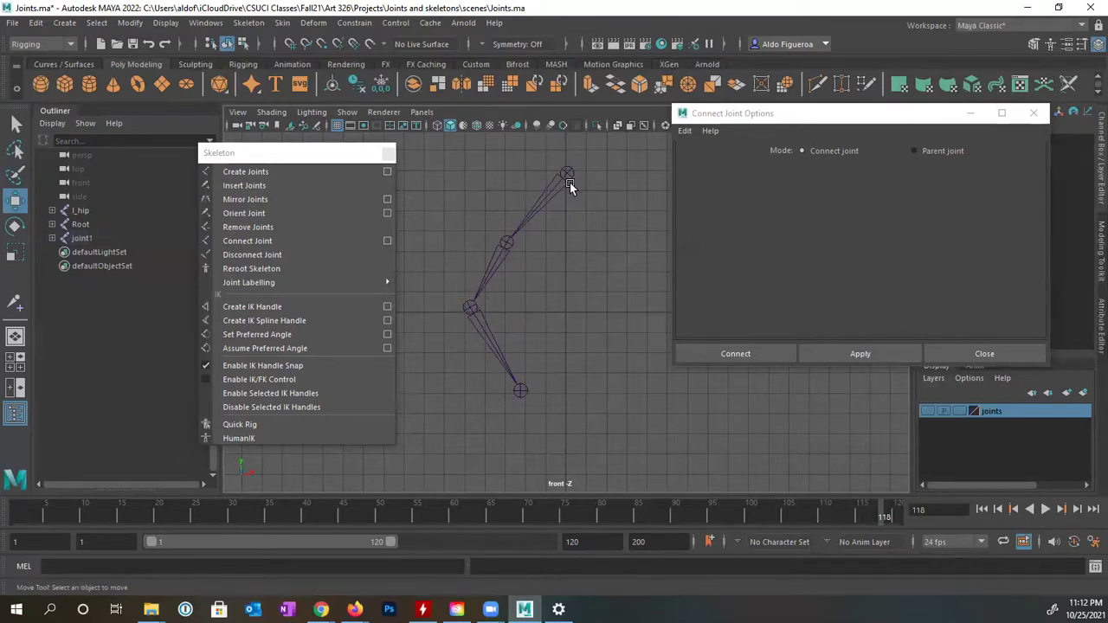
left_click(489, 269)
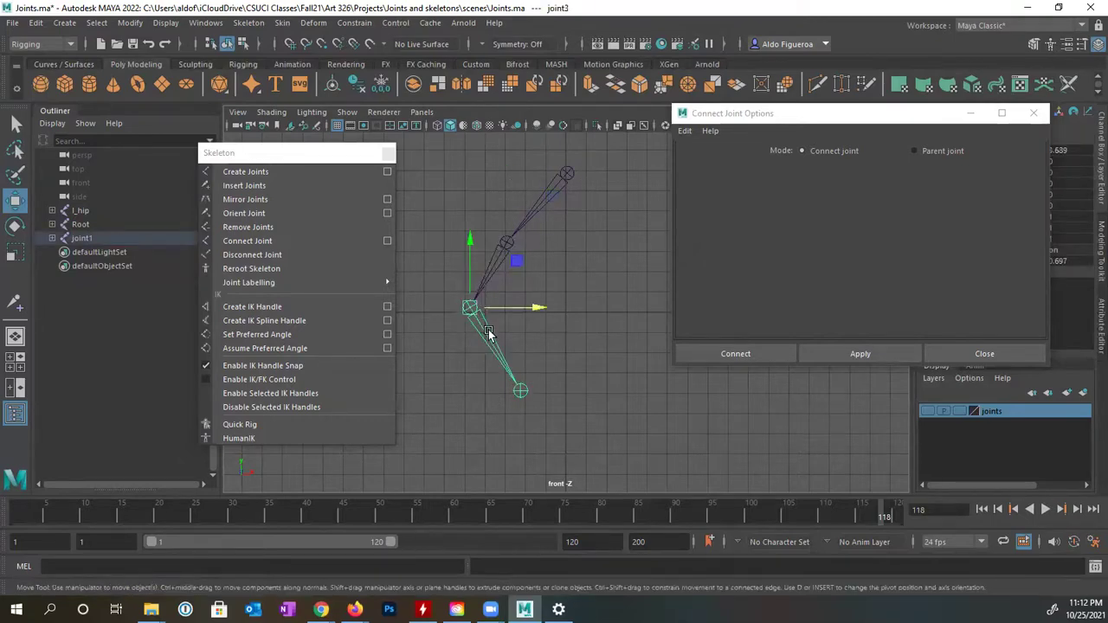
middle_click_drag(487, 334, 554, 335)
- Undo the test edits on the overlapping joints and the Connect joint operation, back to the separate detached bone
key("ctrl+z")
key("ctrl+z")
key("ctrl+z")
key("ctrl+z")
key("ctrl+z")
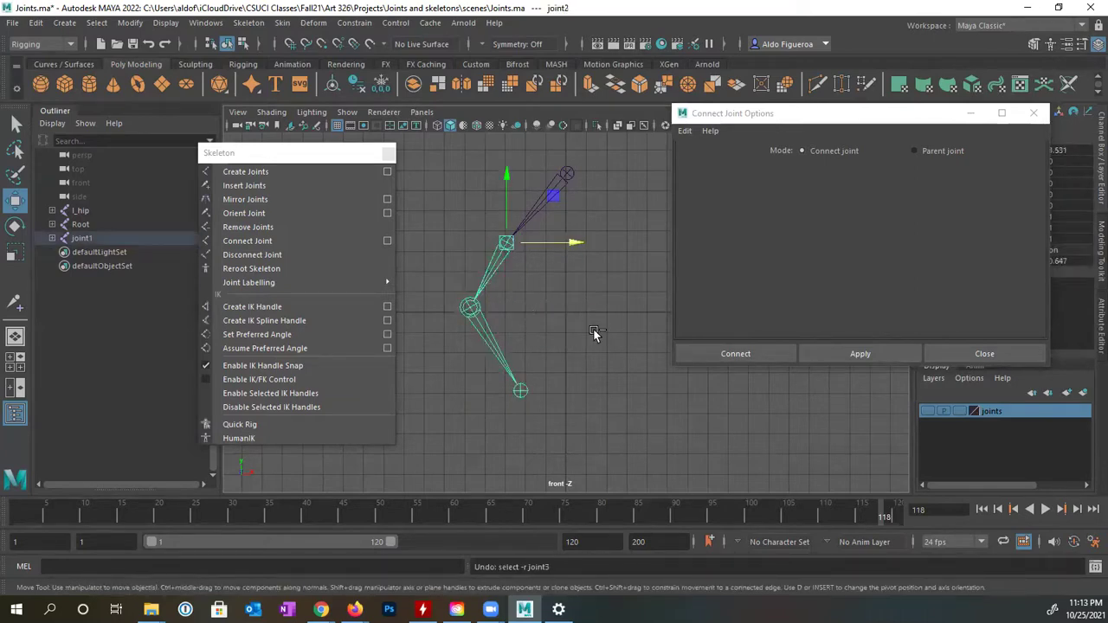
key("shift+z")
key("shift+z")
key("shift+z")
key("shift+z")
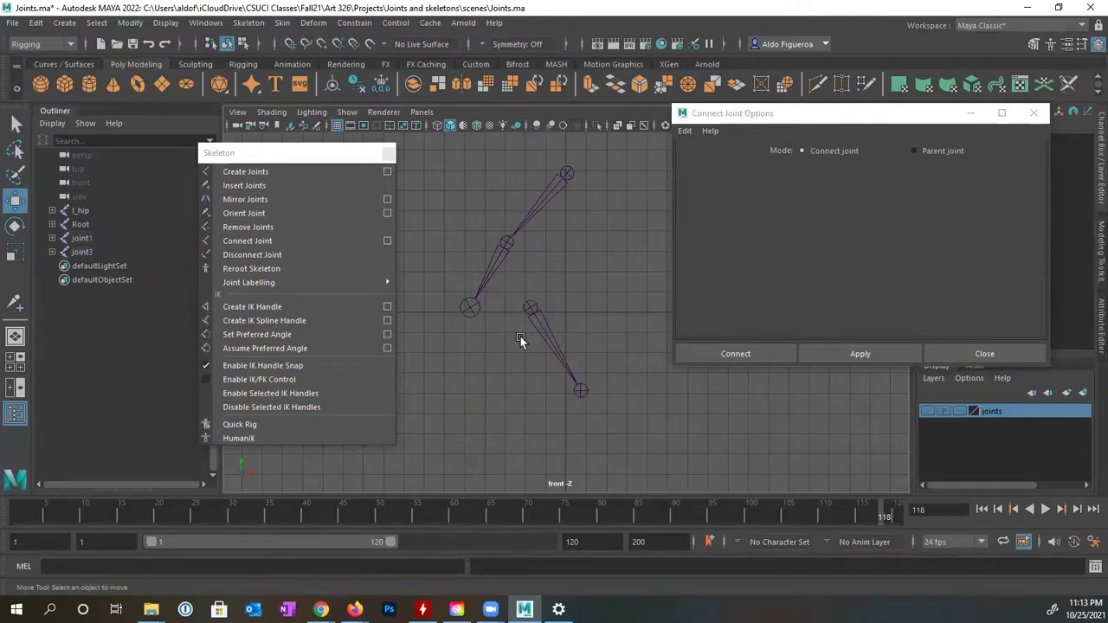
- Connect the detached bone to the chain's end joint in Parent joint mode, selecting the detached root first, and close the options
left_click(530, 309)
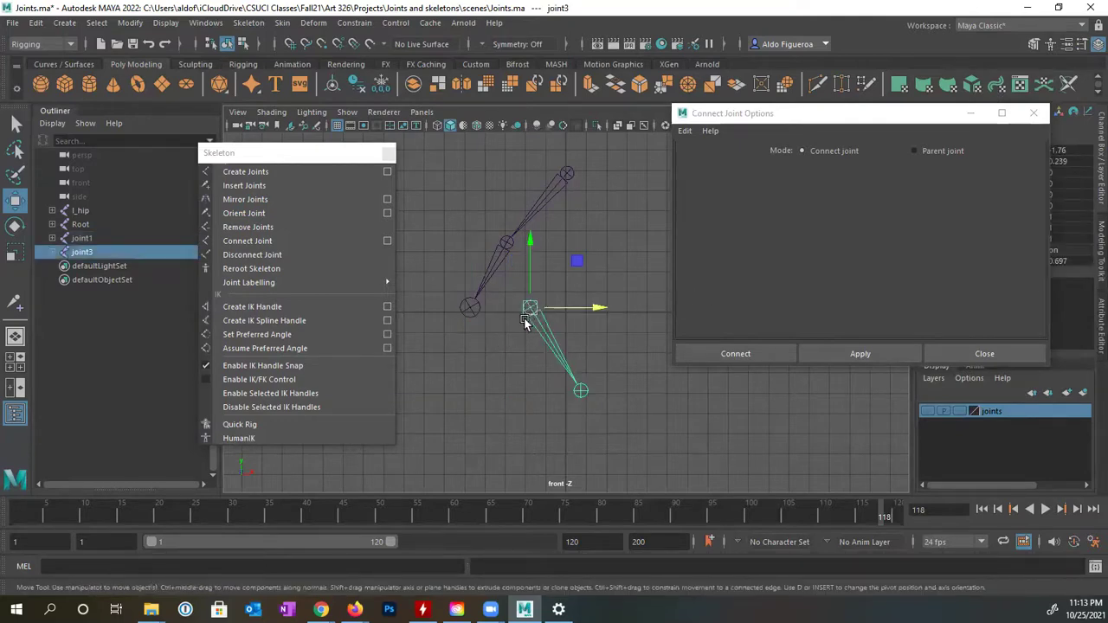
left_click(472, 310, "shift")
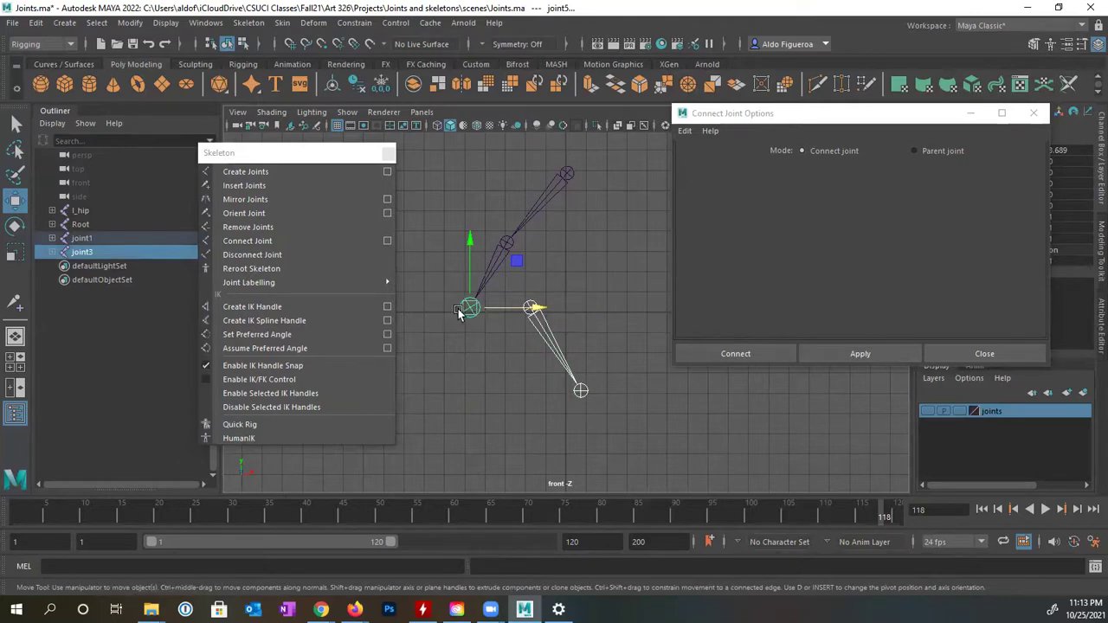
key("q")
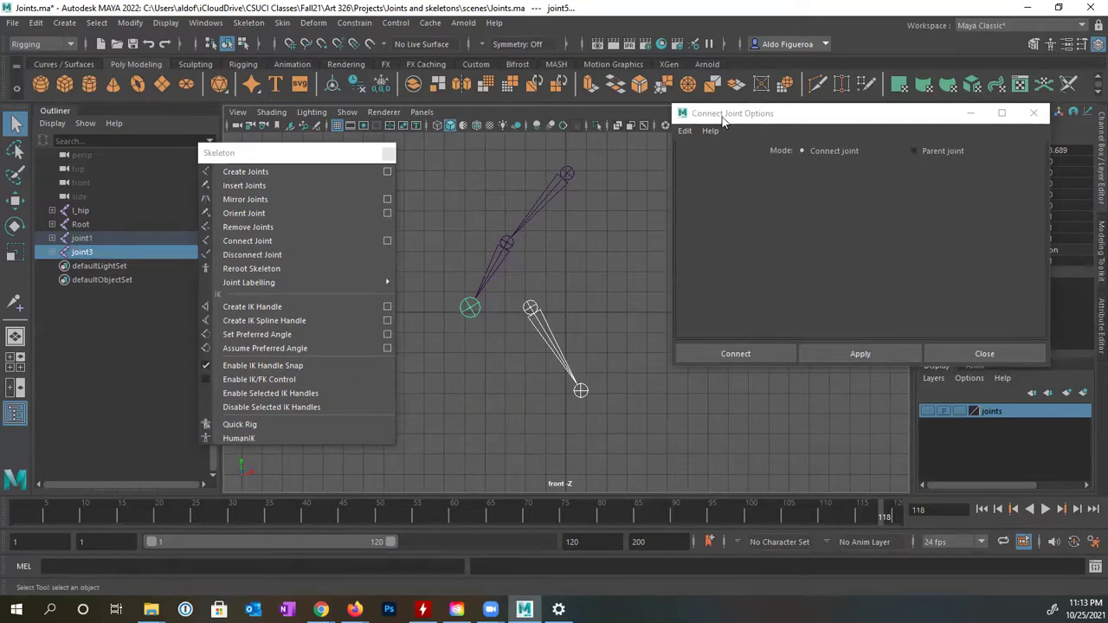
left_click(920, 157)
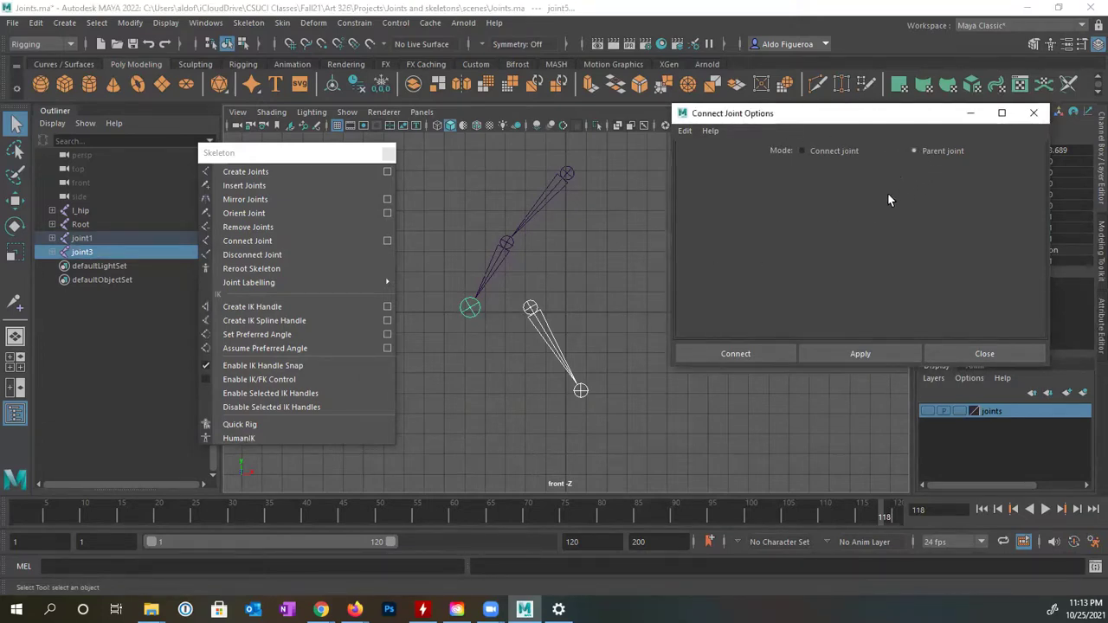
left_click(855, 358)
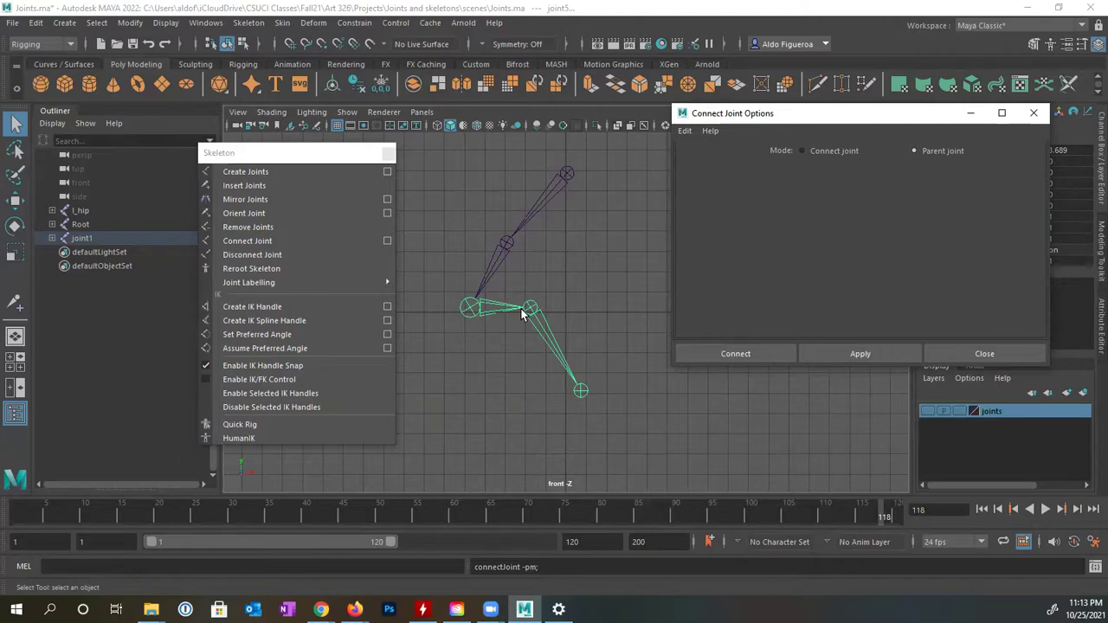
middle_click_drag(568, 271, 613, 273, "alt")
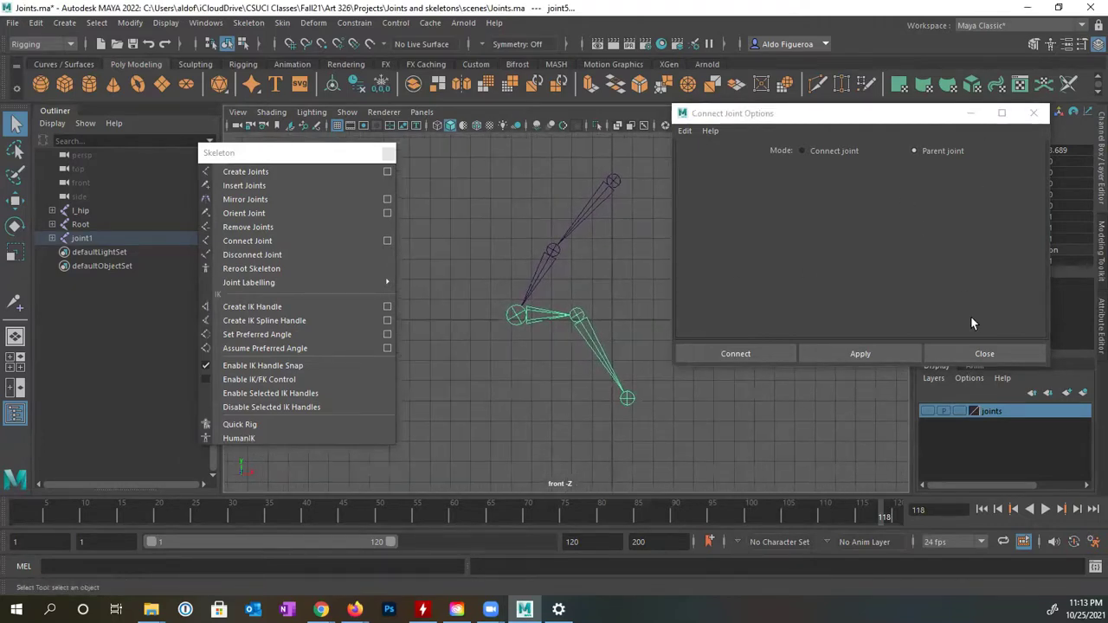
left_click(992, 360)
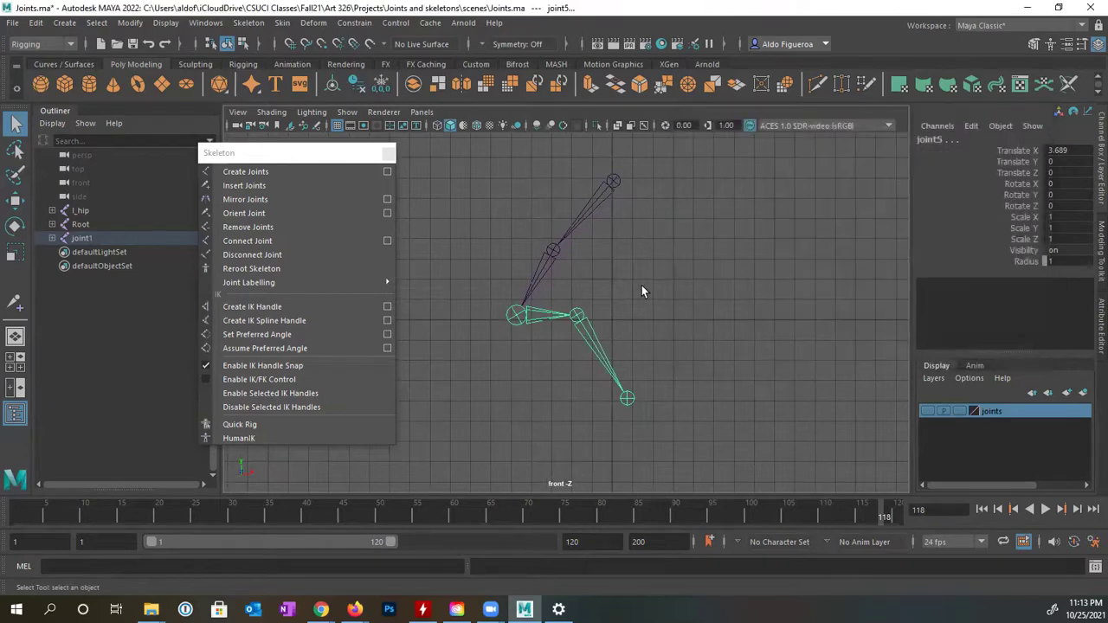
- Create a separate four-joint chain beside the existing one, running diagonally downward from a root at about X -4.3, Y 3.6
middle_click_drag(643, 289, 675, 273, "alt")
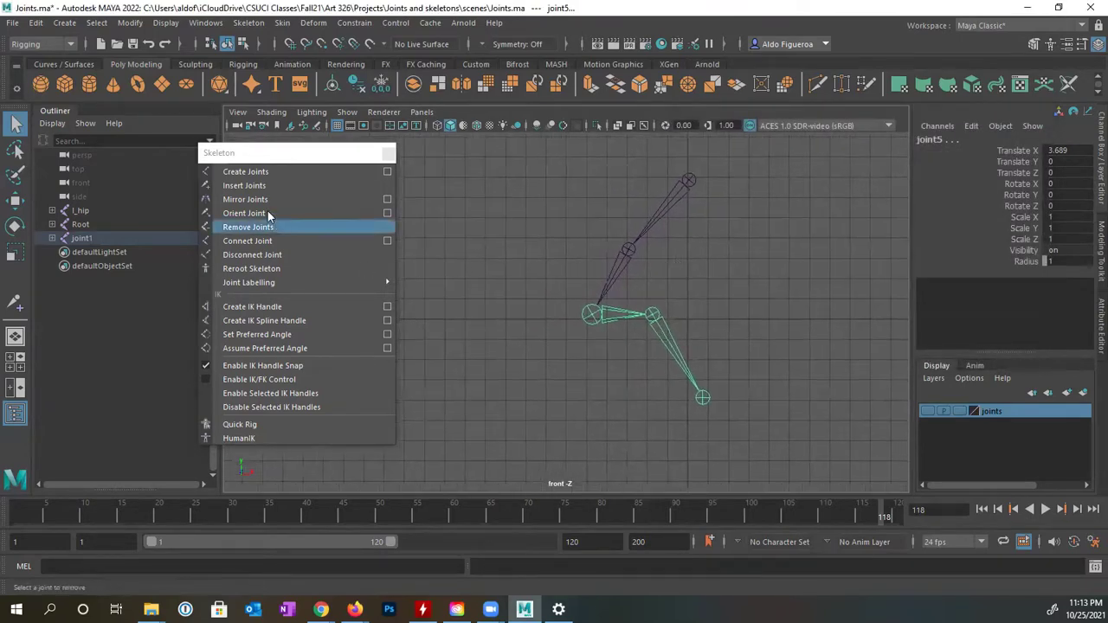
left_click(265, 173)
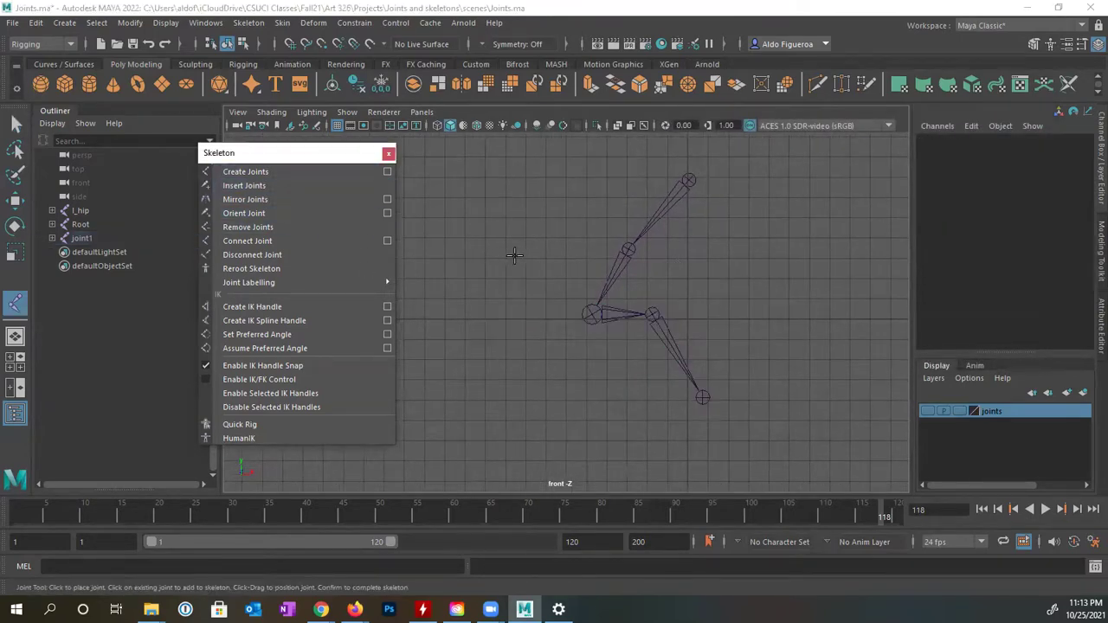
left_click(599, 246)
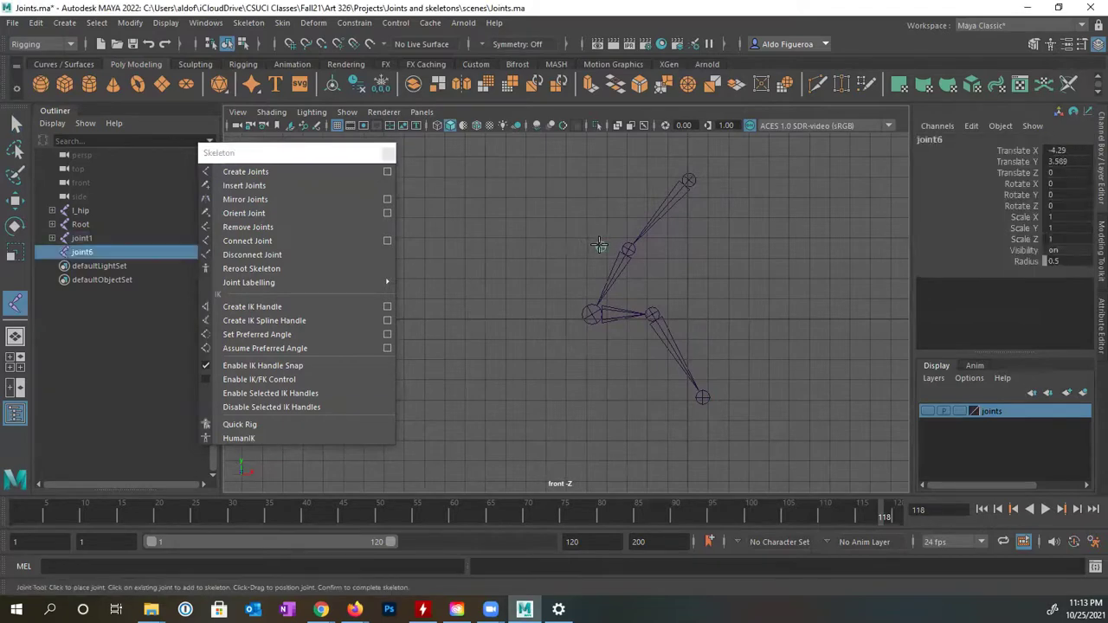
left_click(532, 286)
left_click(486, 337)
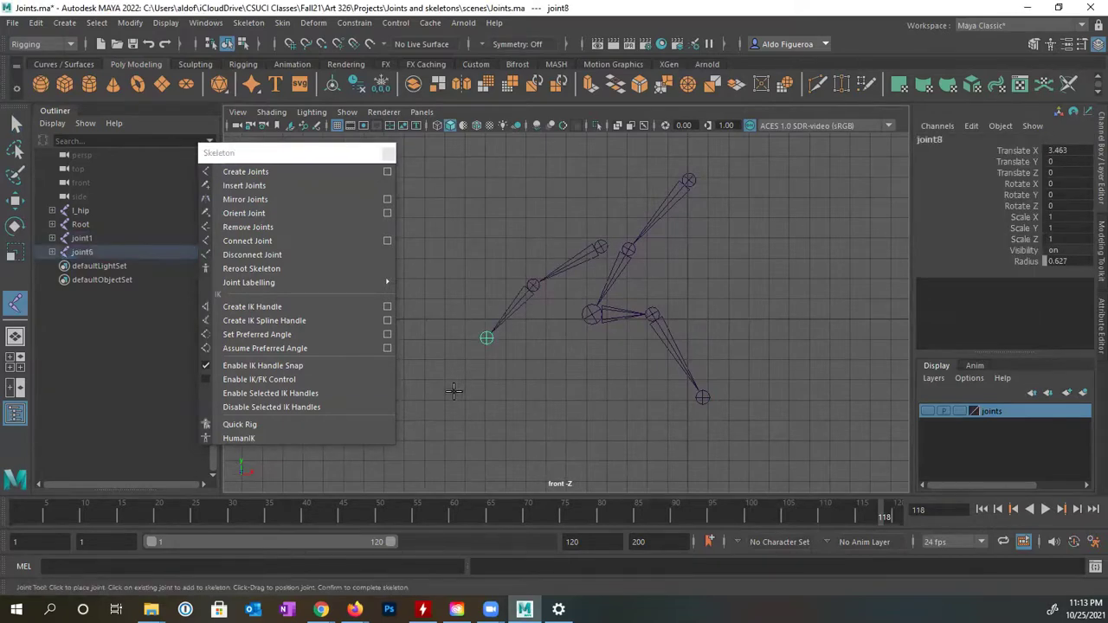
left_click(453, 392)
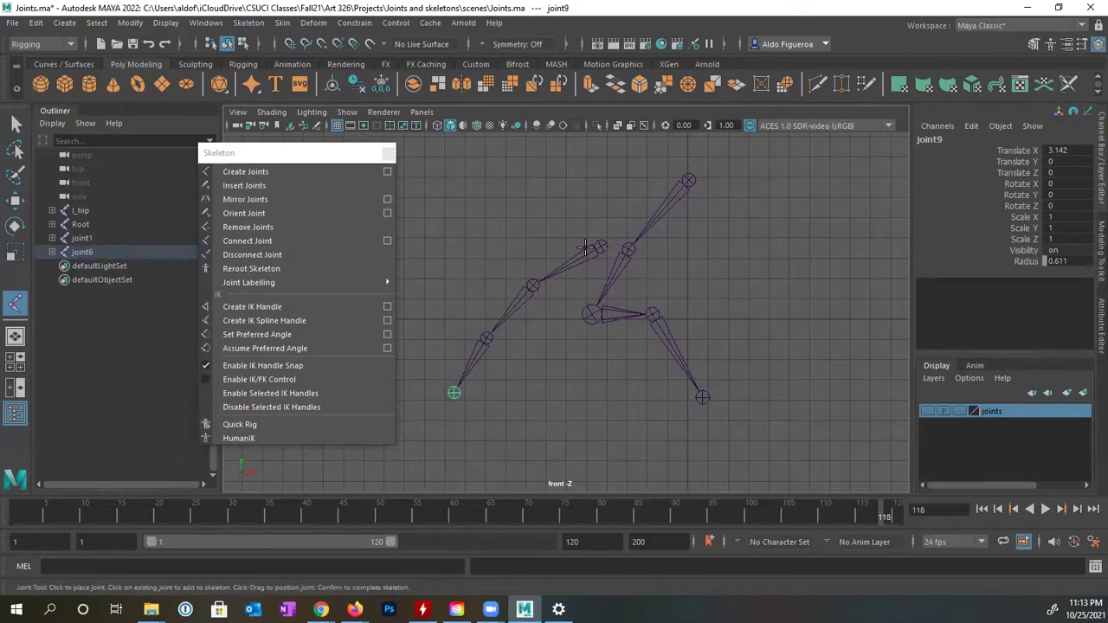
key("Return")
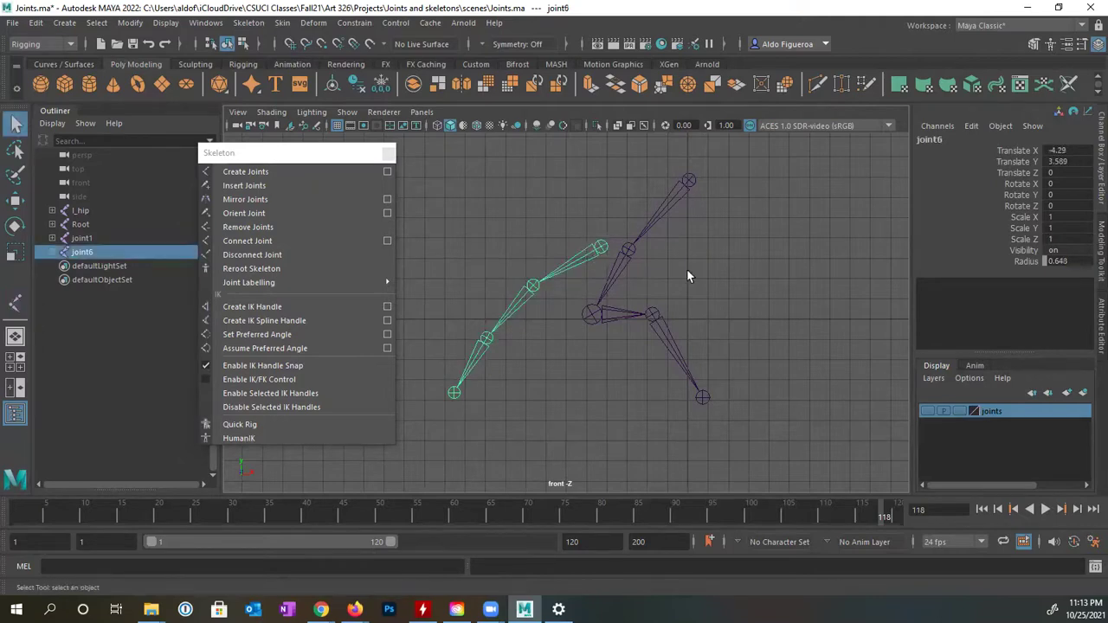
left_click(594, 218)
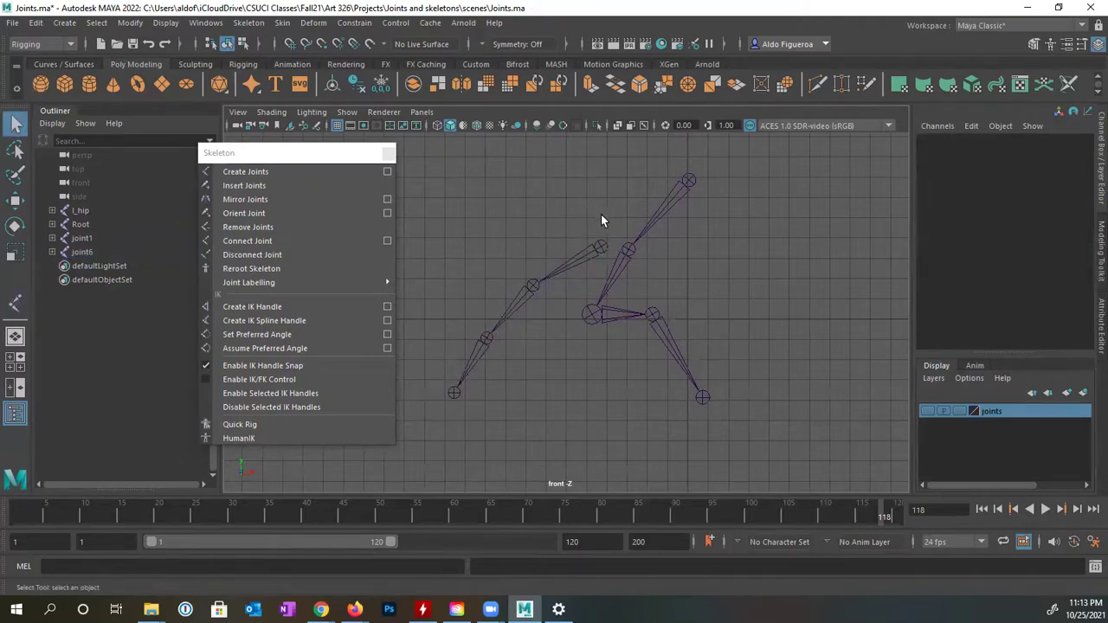
- Create a second separate four-joint chain arching above the first new one, with its root at about X -4, Y 4.75
left_click(246, 172)
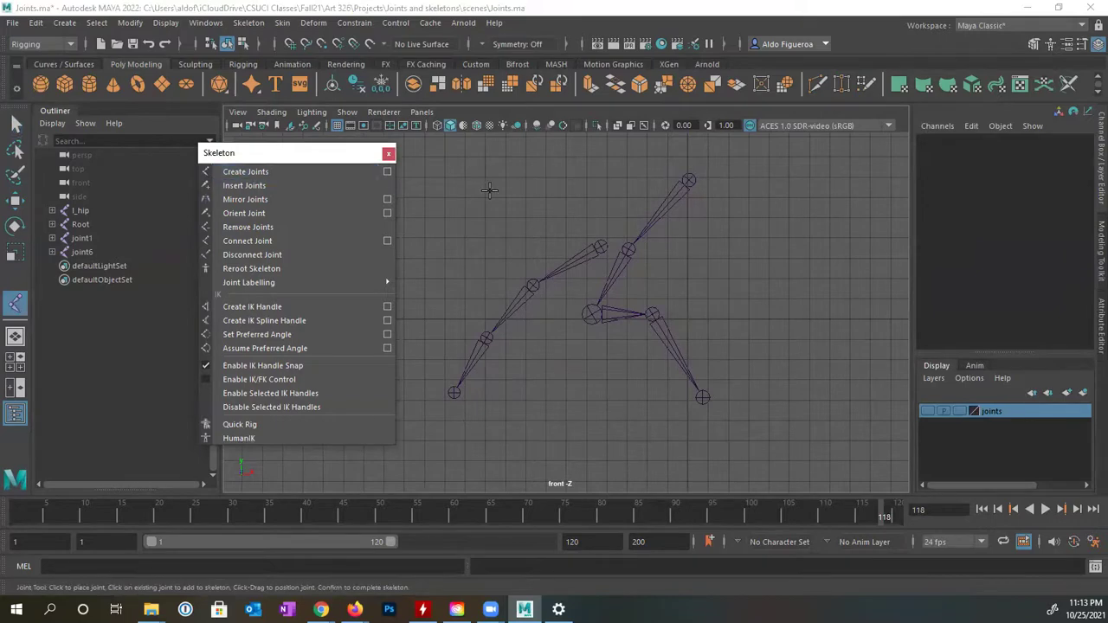
left_click(606, 222)
left_click(541, 199)
left_click(459, 209)
left_click(422, 238)
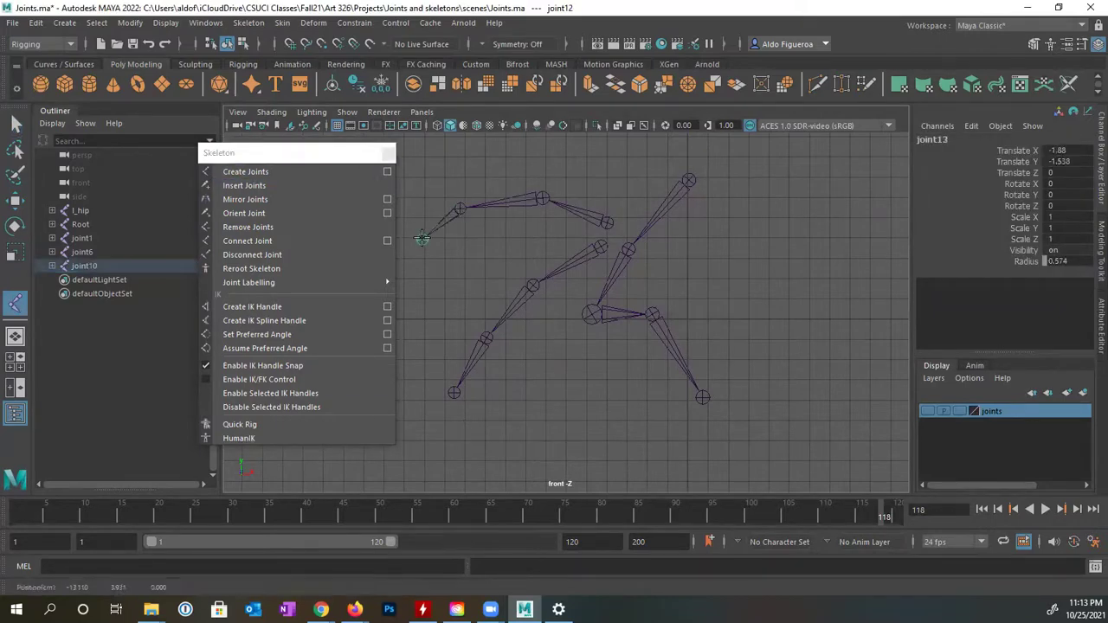
key("q")
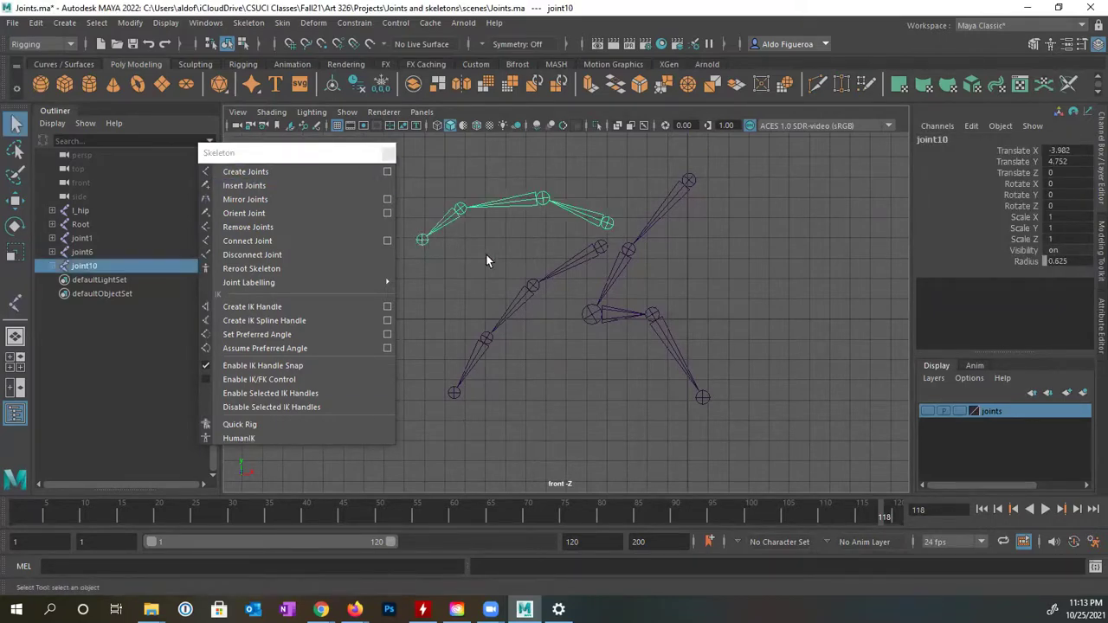
- Select the original chain's root and expand its hierarchy in the Outliner from joint1 to joint4 to examine the parenting order
mouse_move(298, 280)
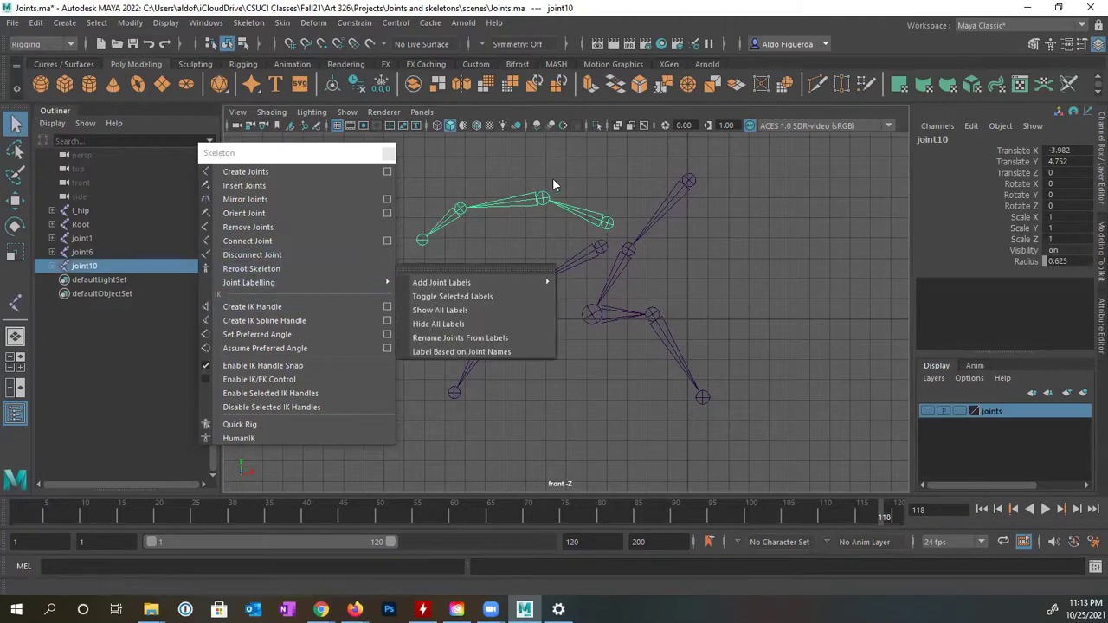
left_click(691, 181)
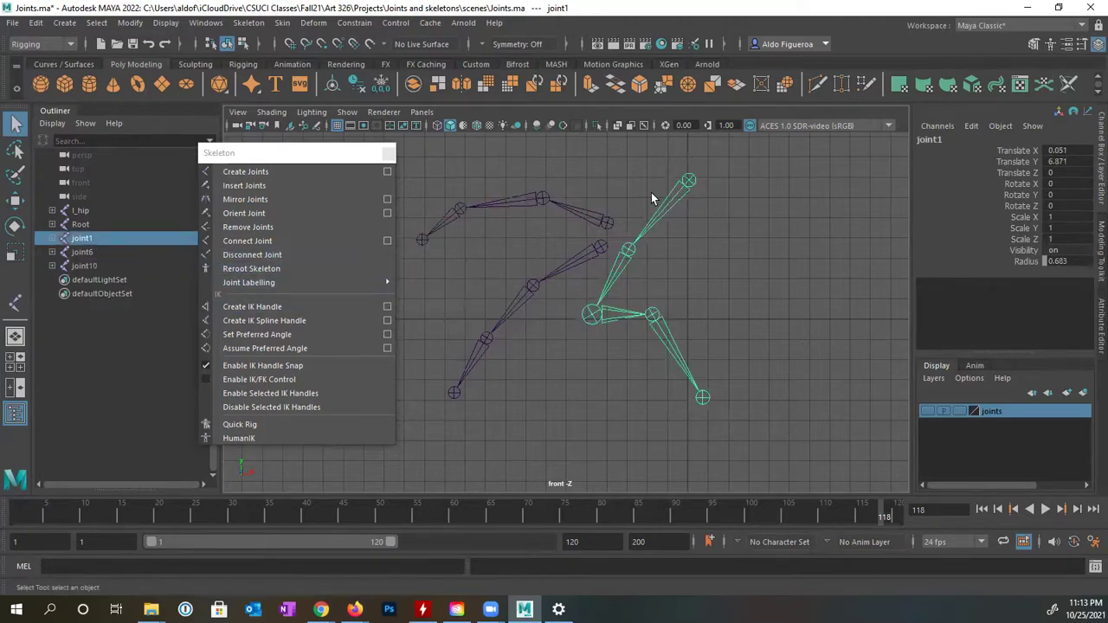
left_click(52, 241)
left_click_drag(271, 153, 287, 147)
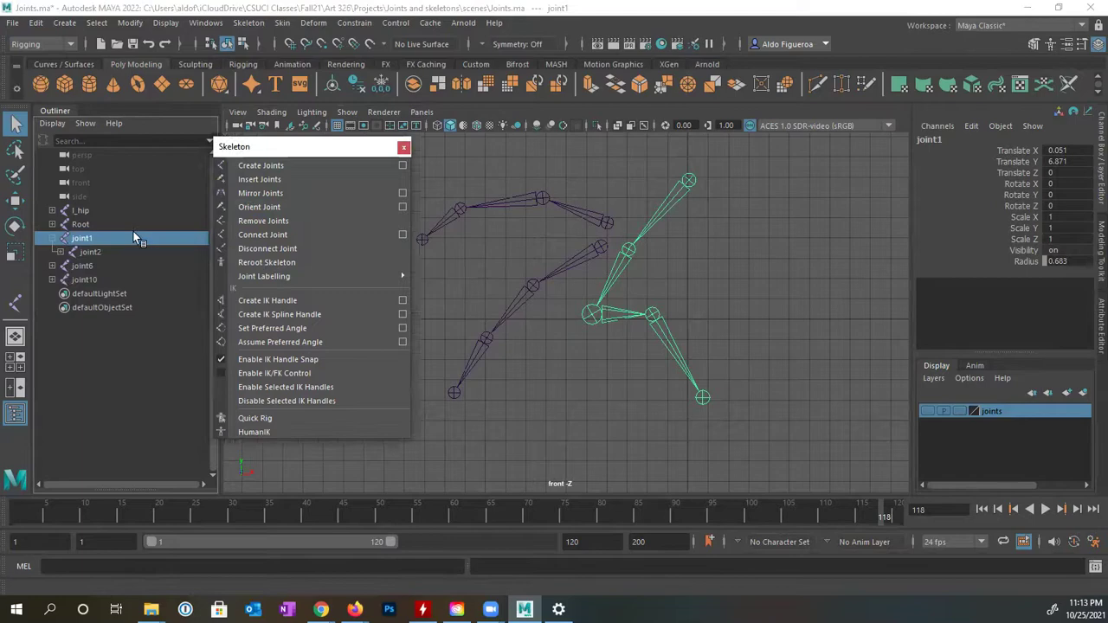
left_click(59, 251)
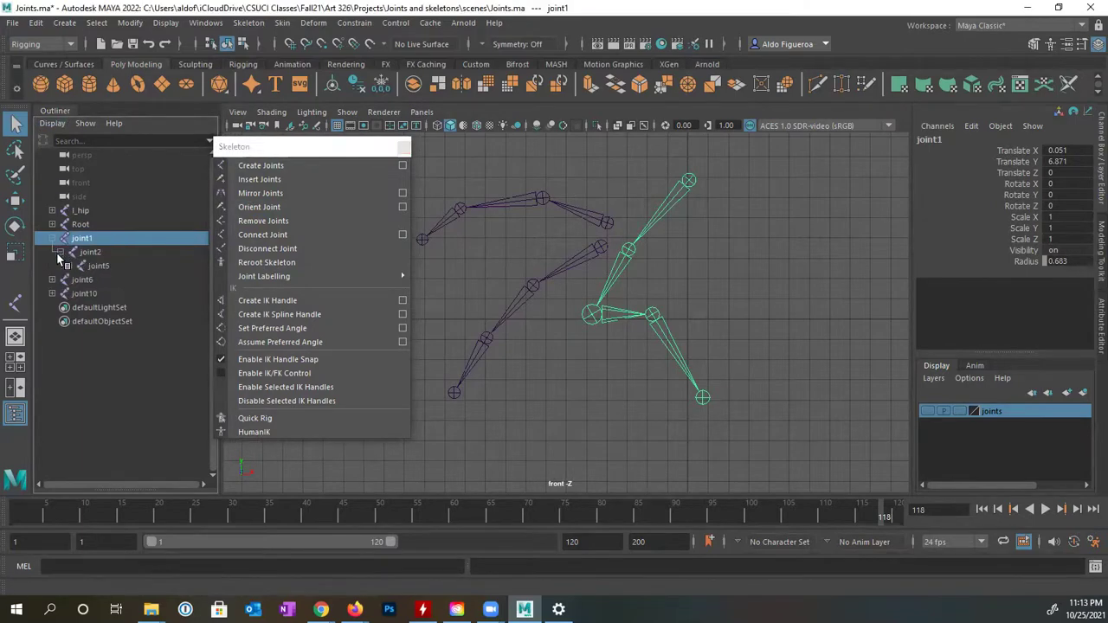
left_click(68, 265)
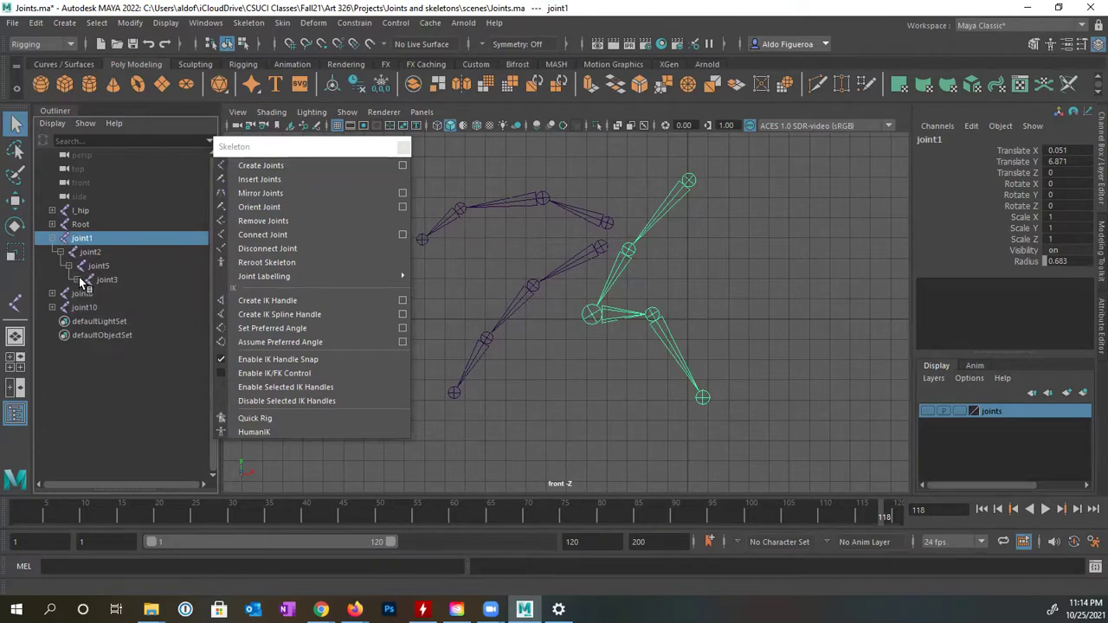
left_click(78, 280)
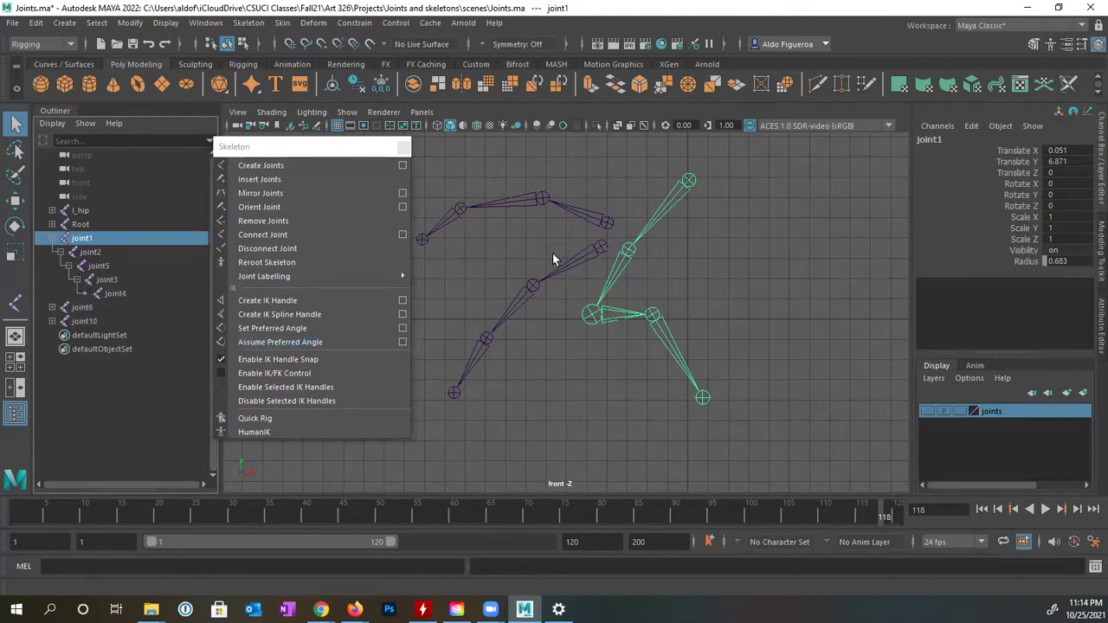
- Parent joint6, the root of the lower separate chain, under joint2 of the original chain, selecting the child first
left_click(599, 249)
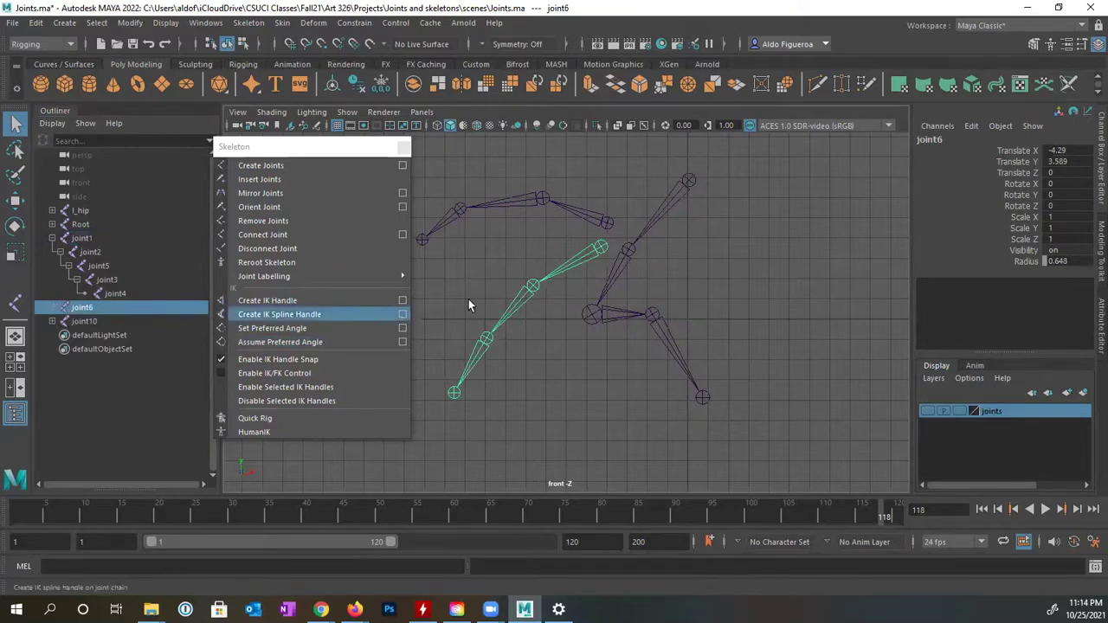
left_click(628, 251)
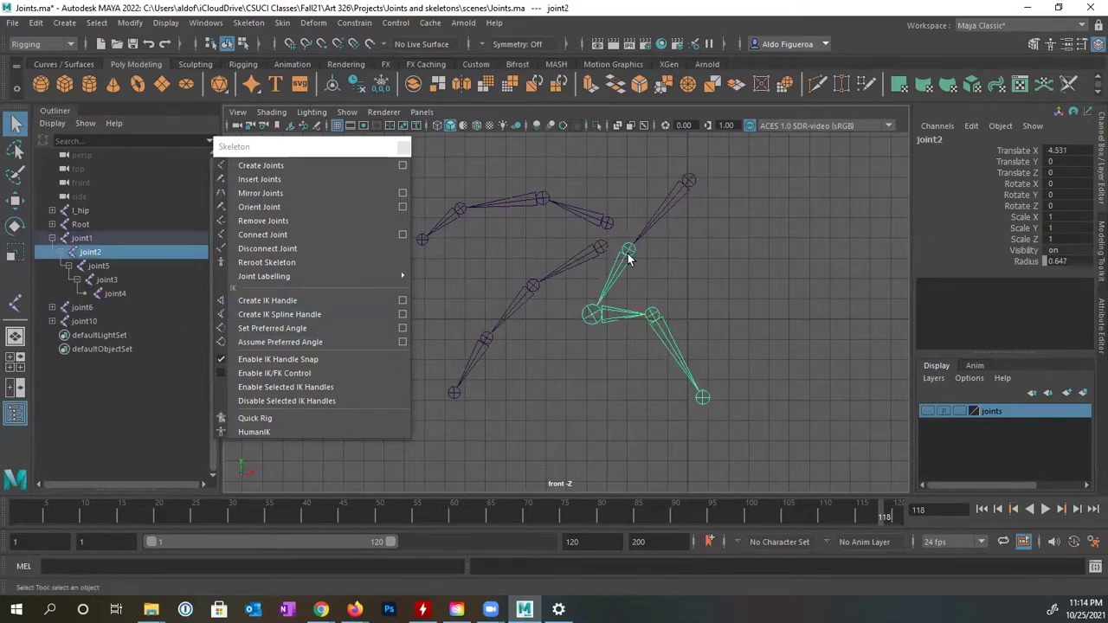
left_click(53, 308)
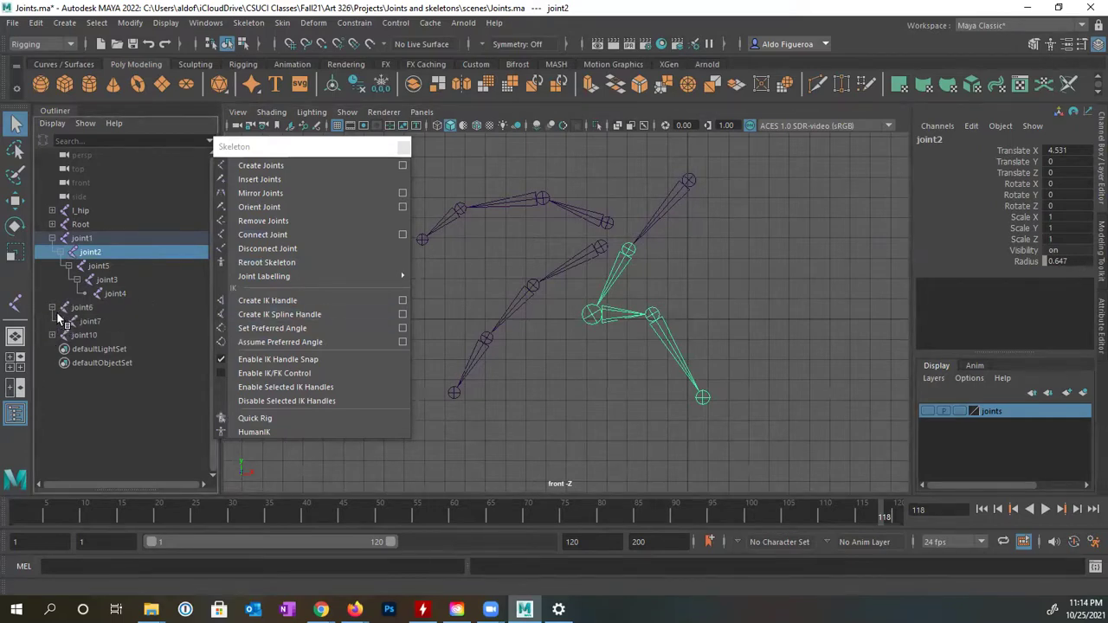
left_click(600, 246)
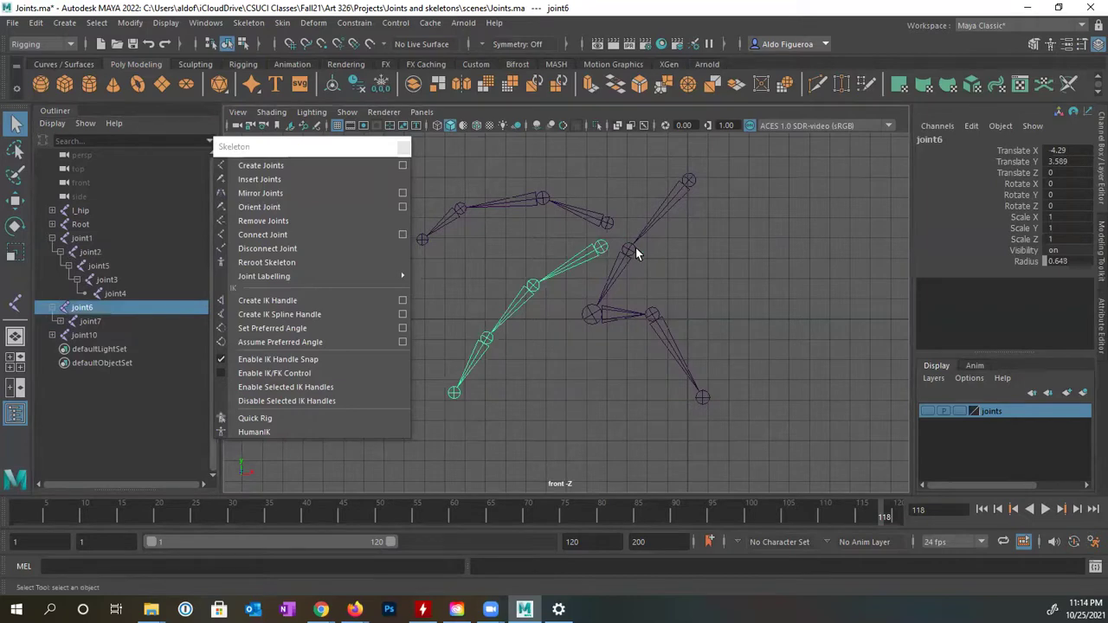
left_click(629, 250, "shift")
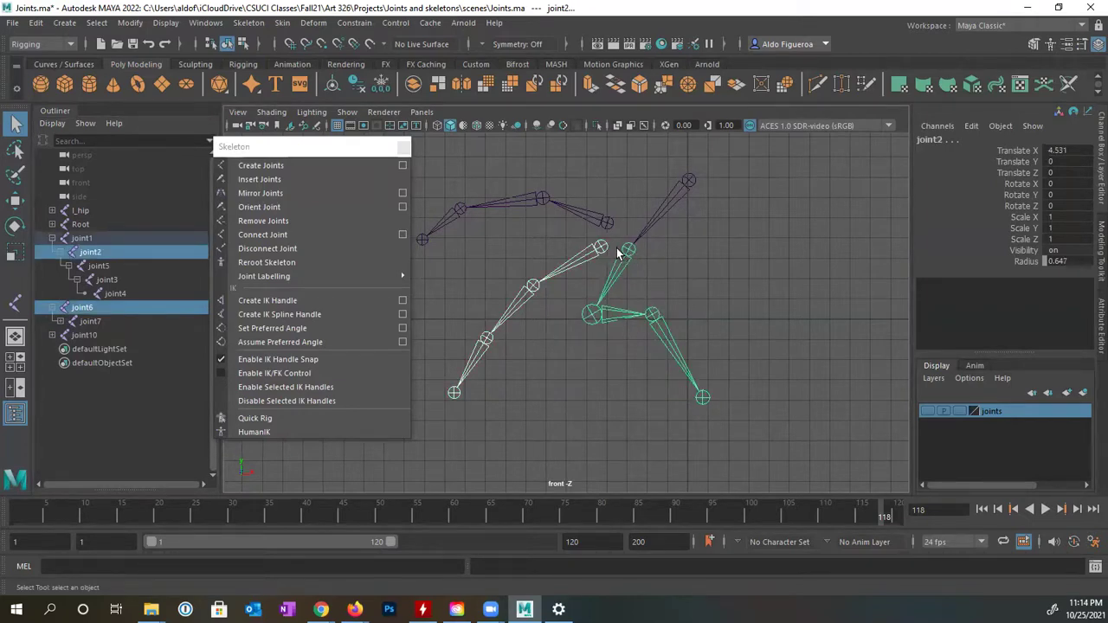
left_click(36, 23)
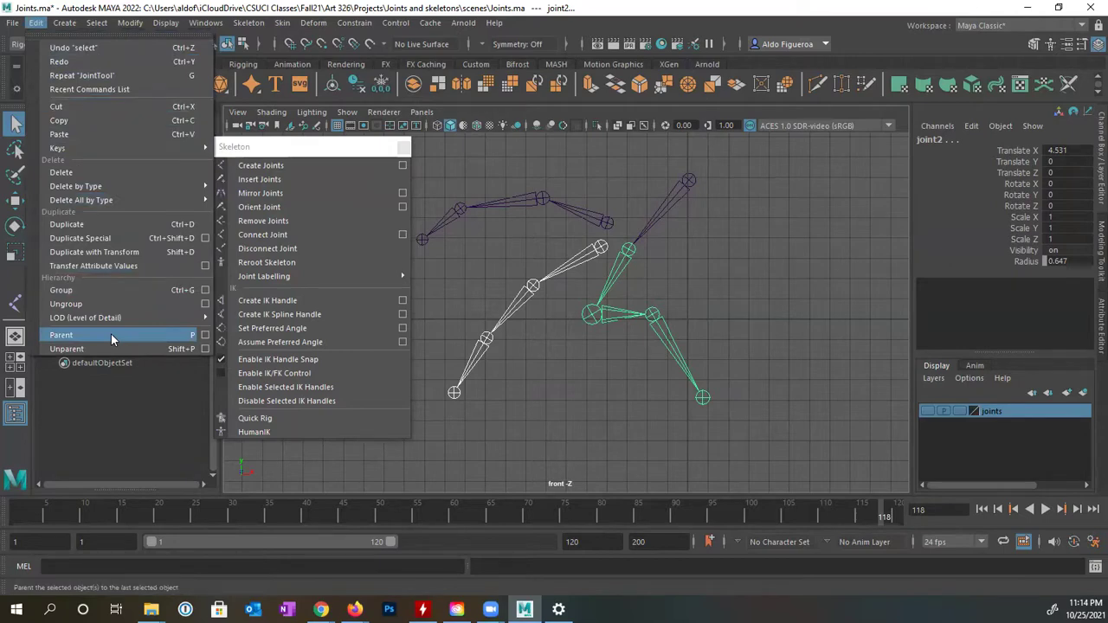
left_click(139, 332)
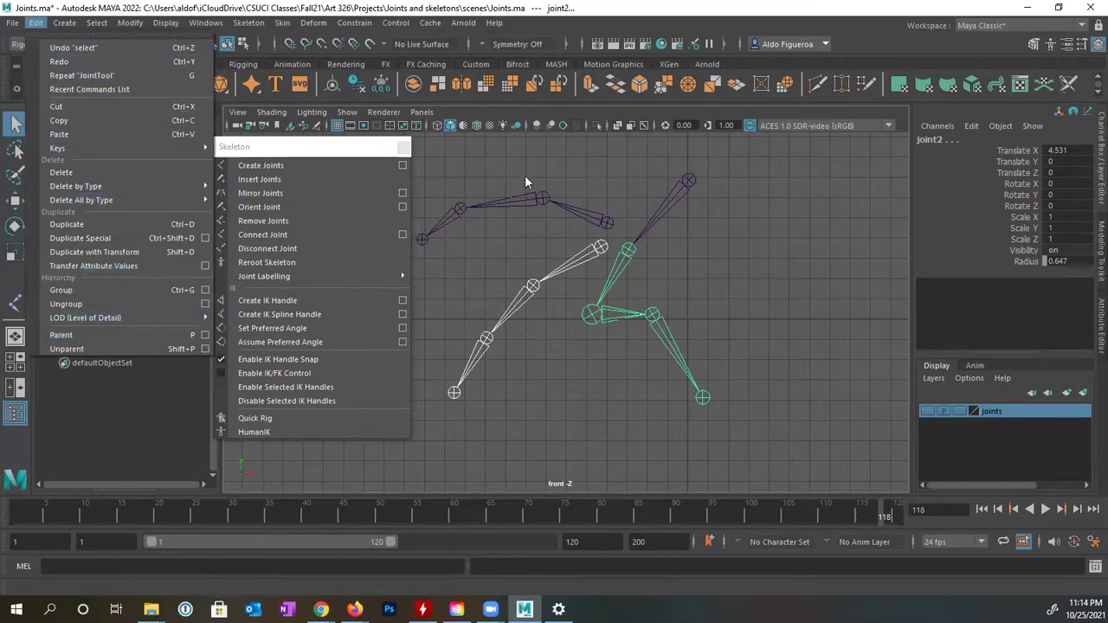
left_click(601, 250)
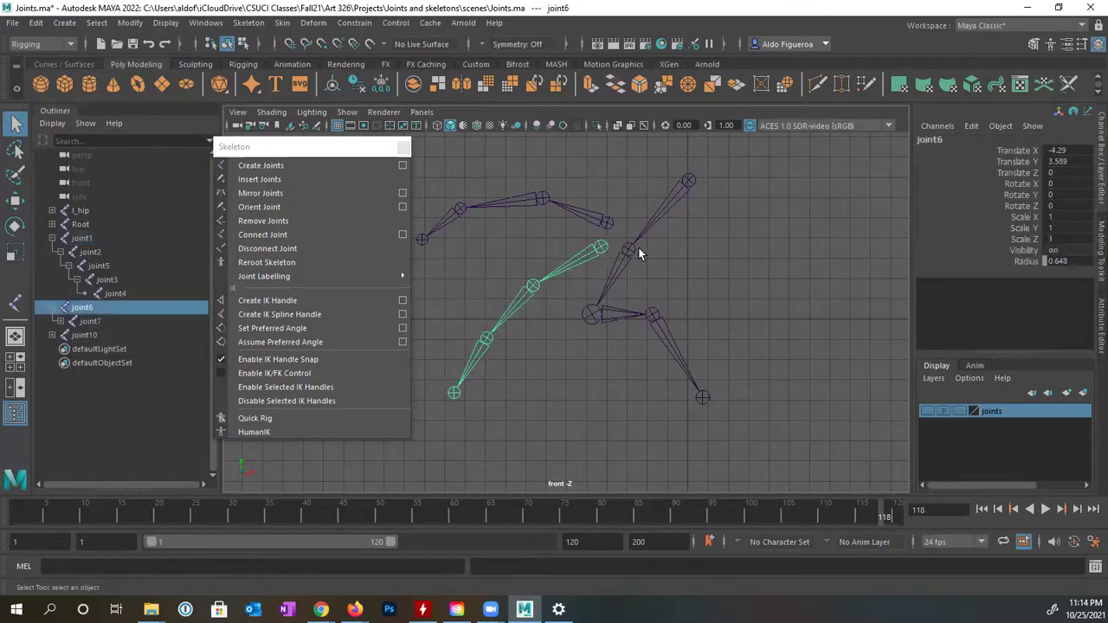
left_click(627, 251, "shift")
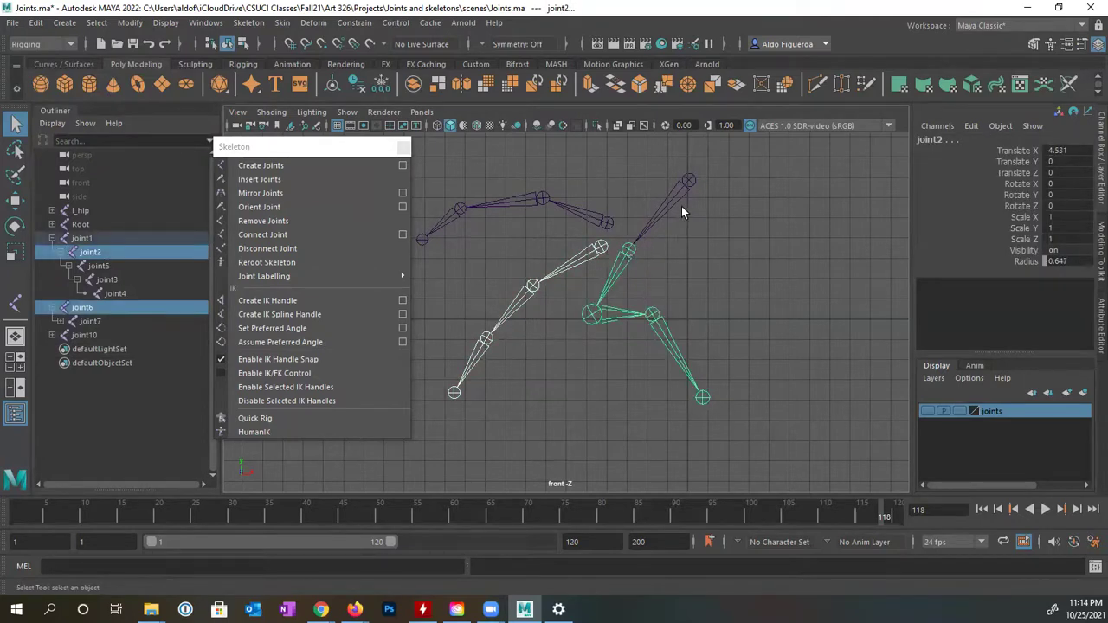
key("p")
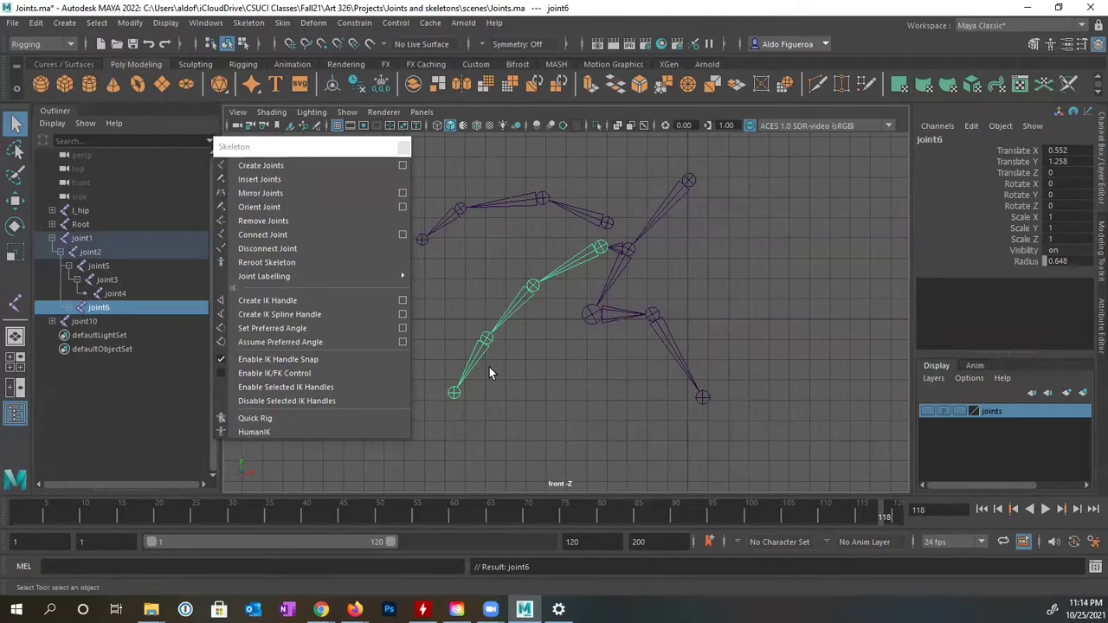
- Expand the arching chain's hierarchy in the Outliner and parent its root, joint10, under joint2
left_click(608, 222)
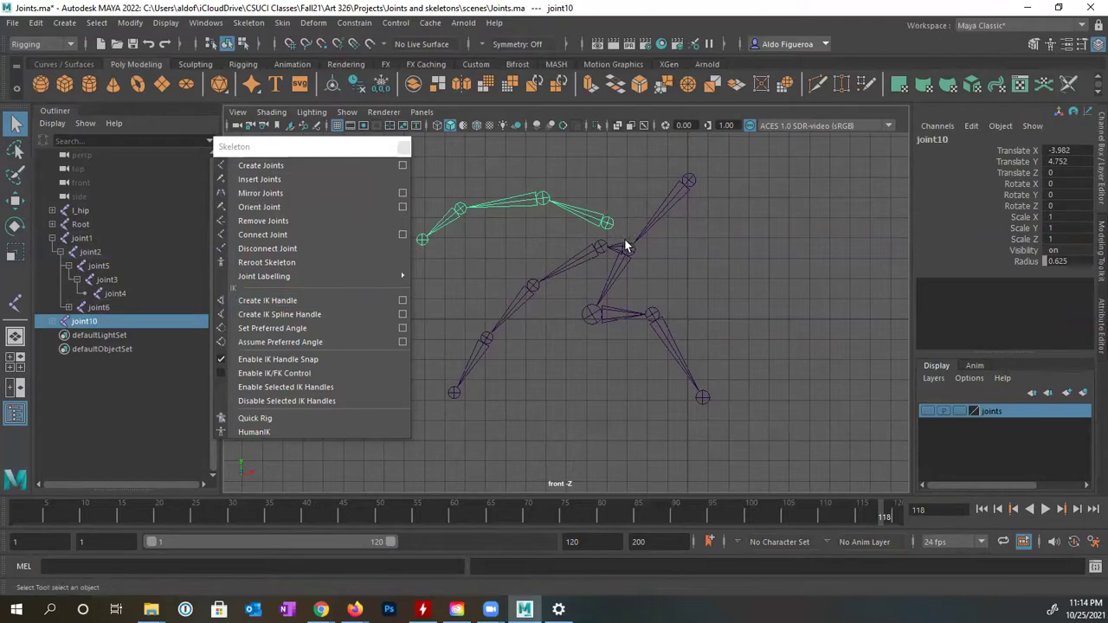
left_click(53, 321)
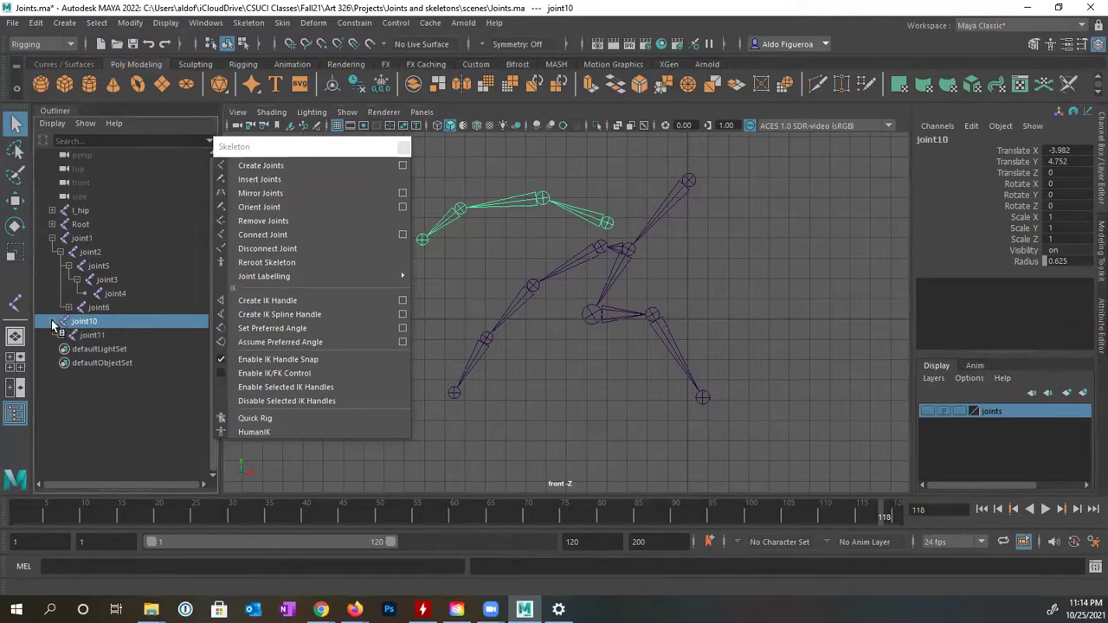
left_click(60, 335)
left_click(68, 348)
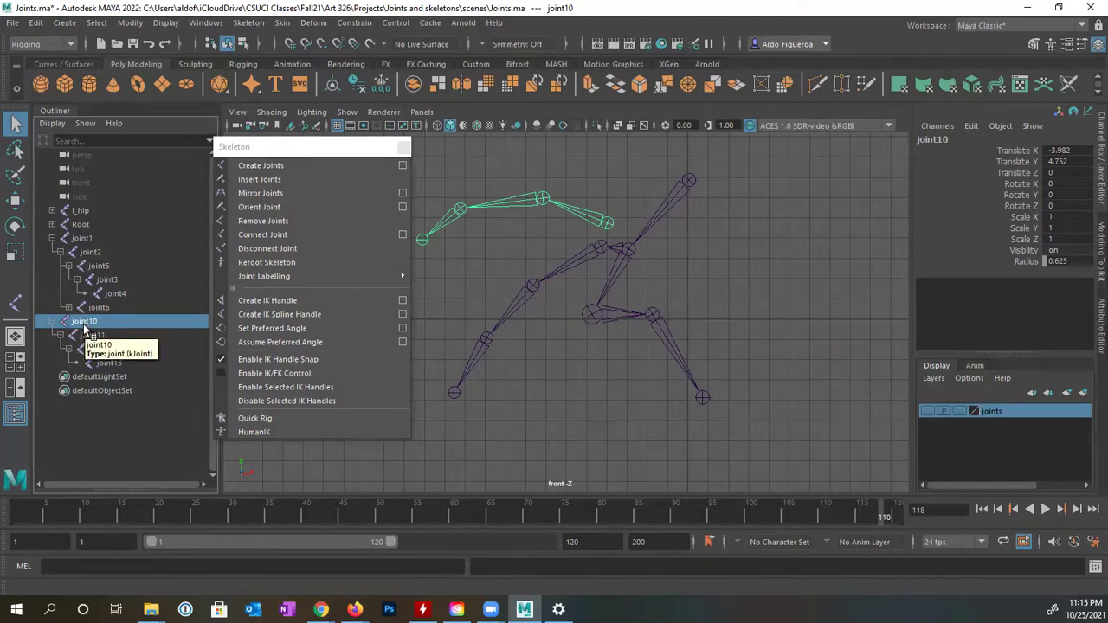
middle_click_drag(84, 328, 96, 255)
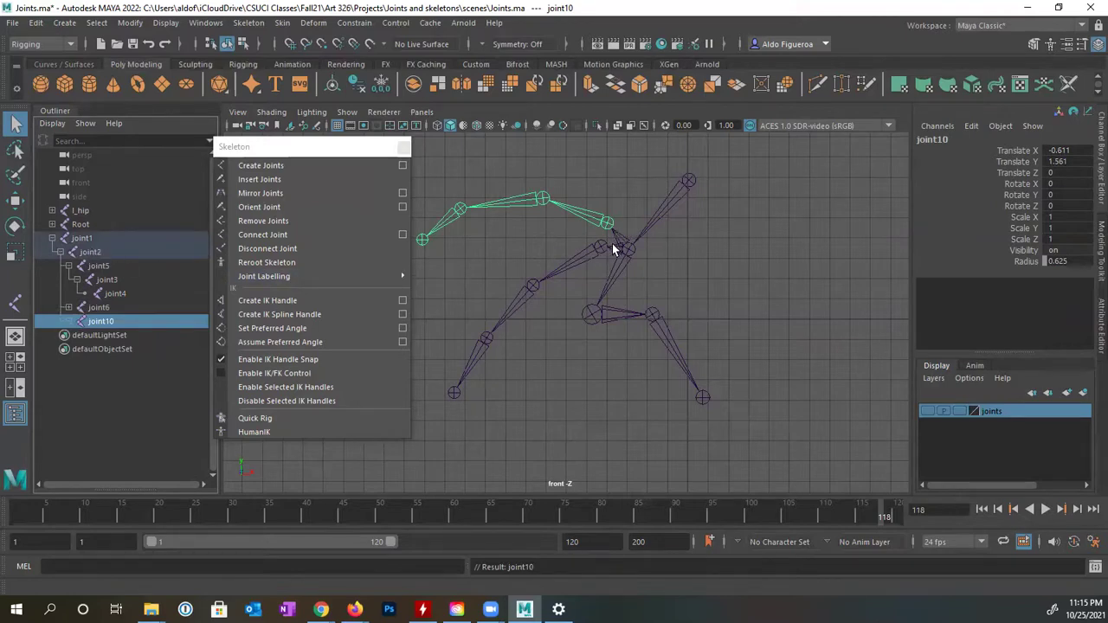
- Select joint1, joint2 and the child branches joint5, joint6 and joint10 in turn to examine the combined hierarchy
left_click(690, 179)
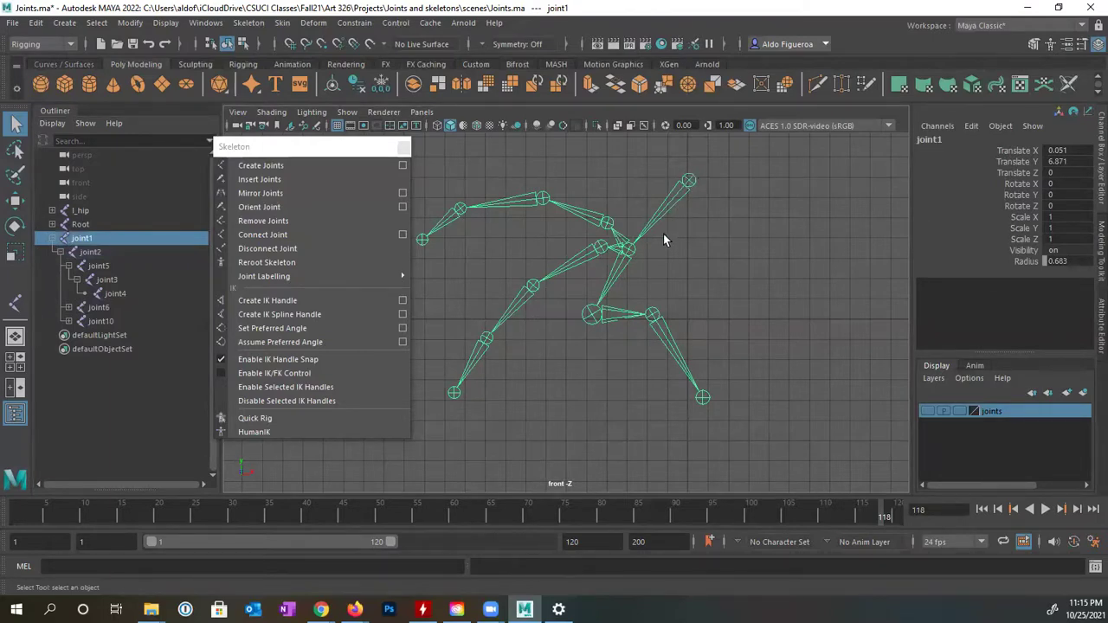
key("Down")
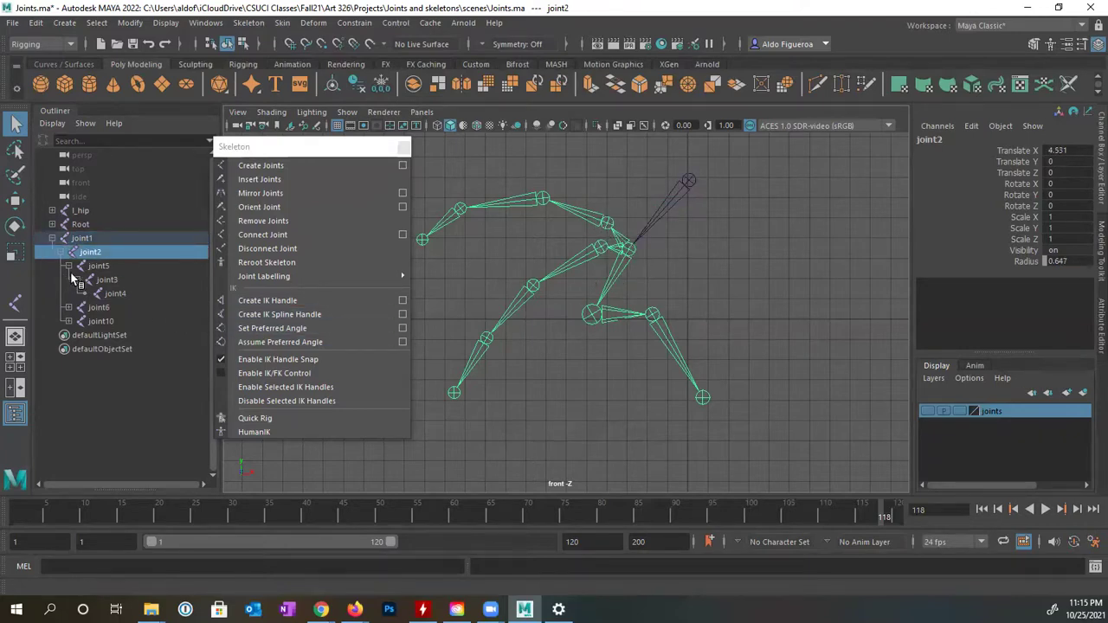
left_click(99, 266)
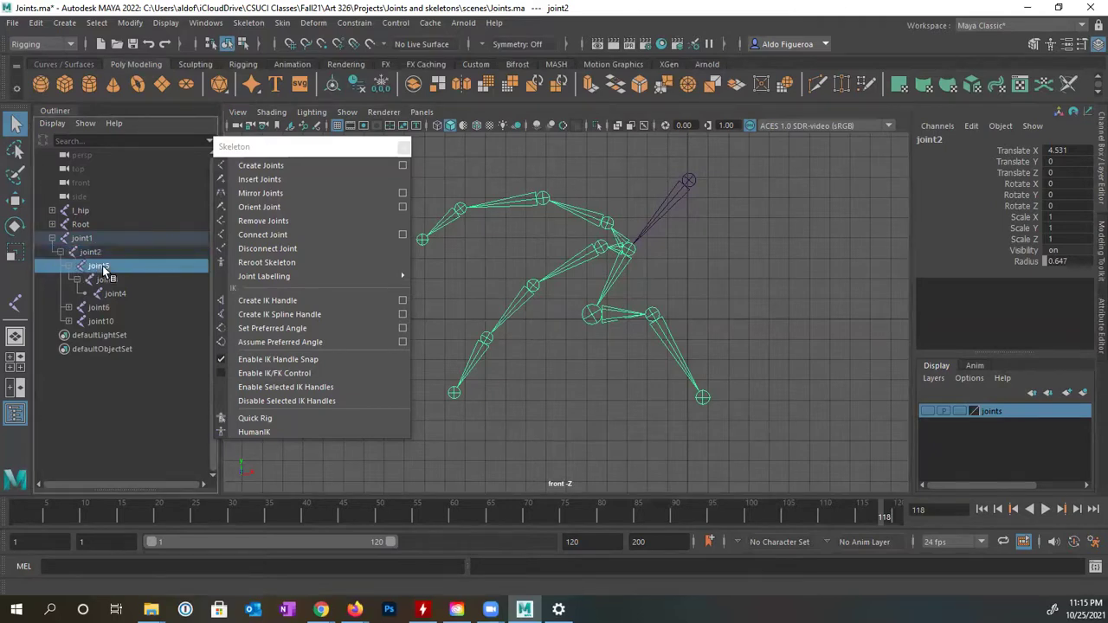
left_click(102, 308)
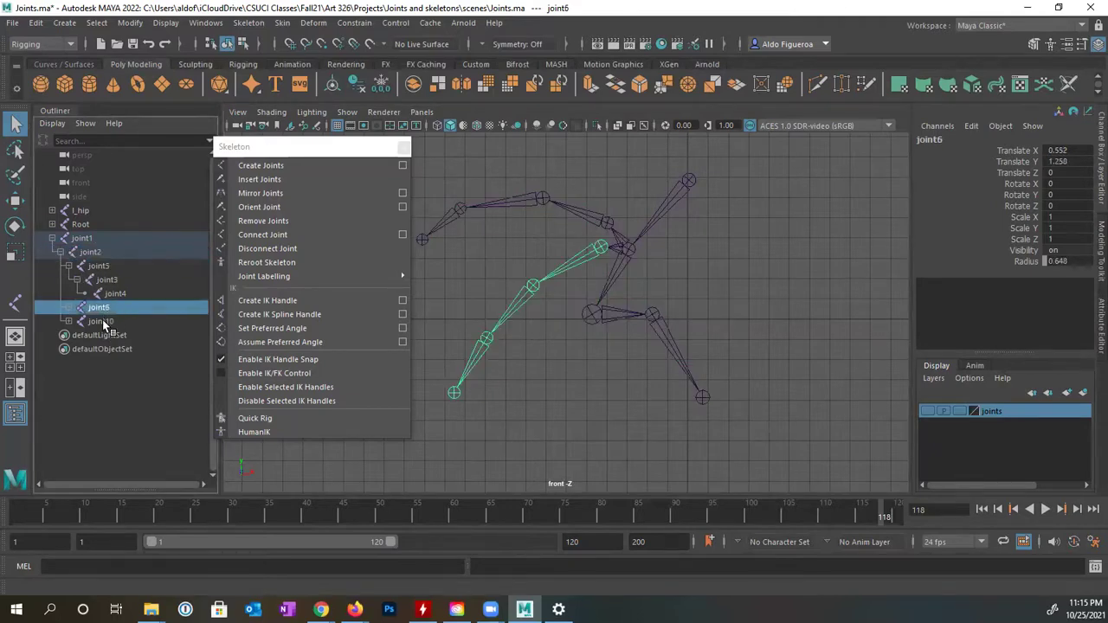
left_click(101, 321)
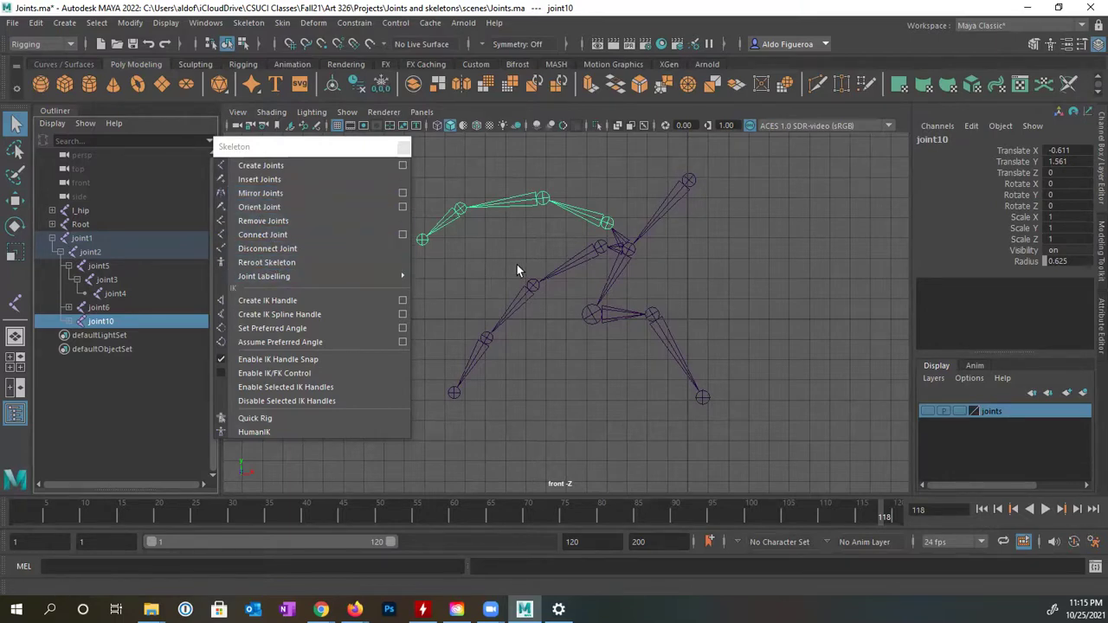
left_click(632, 253)
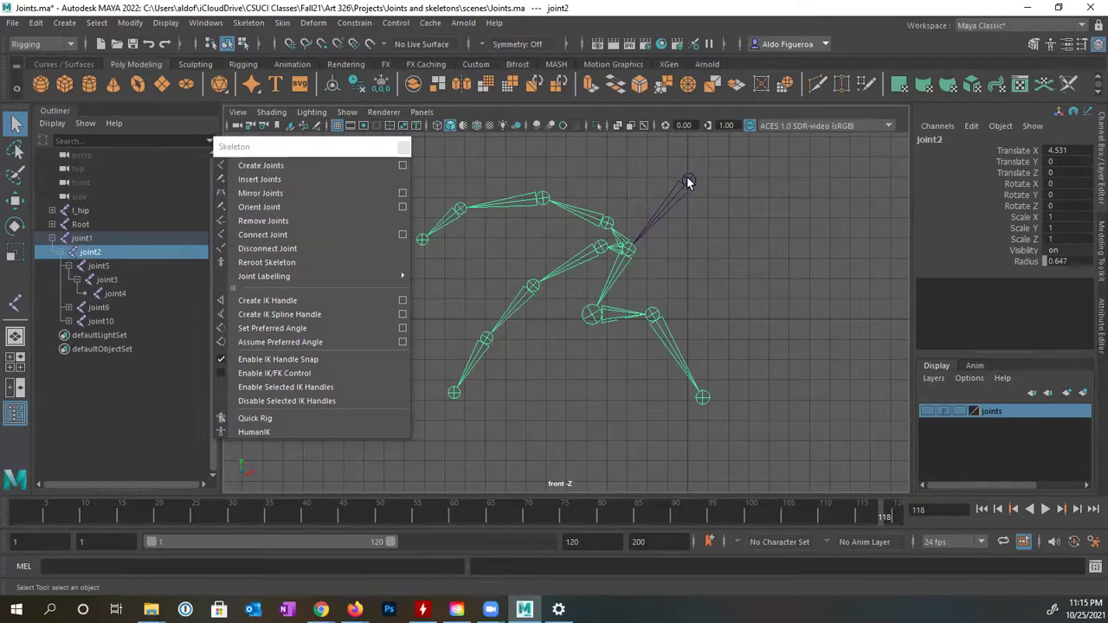
key("Up")
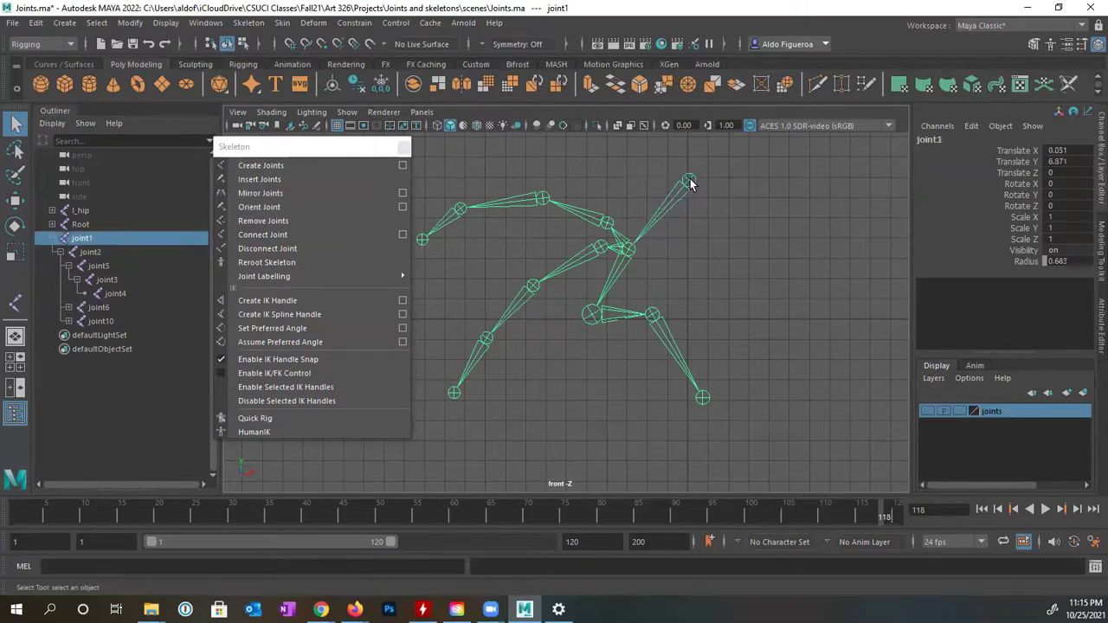
- Reroot the skeleton at joint2 and expand the new root's children in the Outliner
left_click(633, 248)
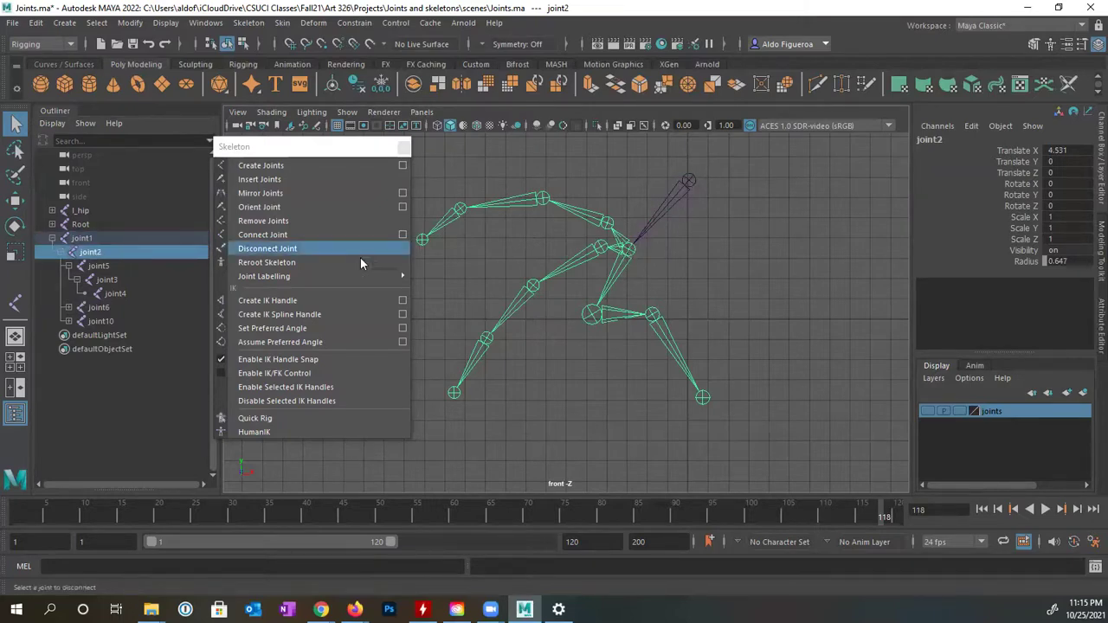
left_click(263, 264)
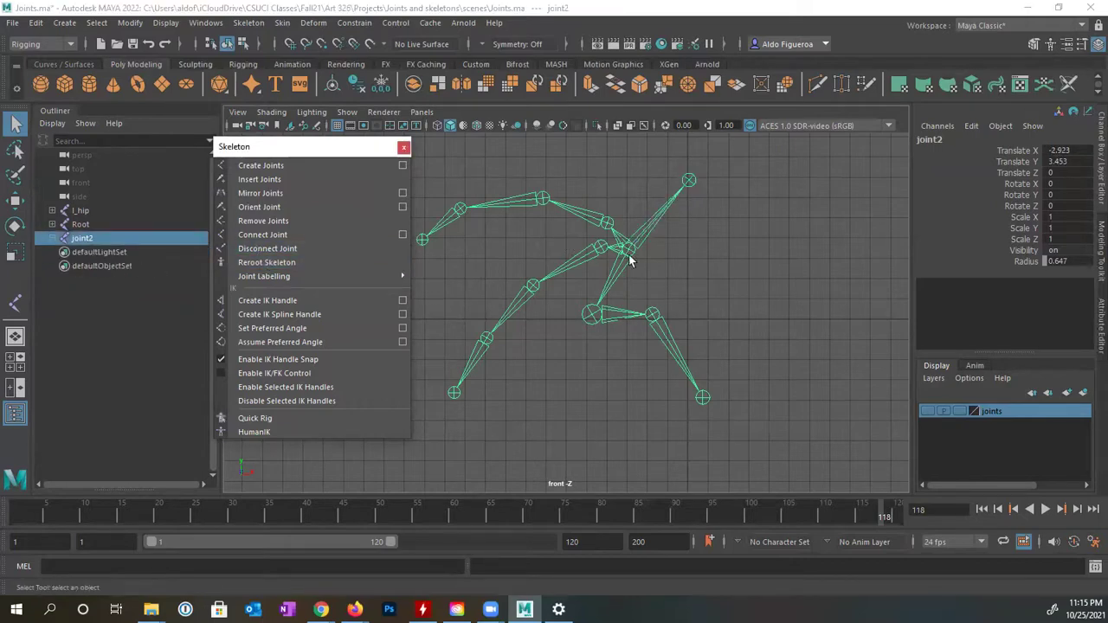
left_click(50, 238)
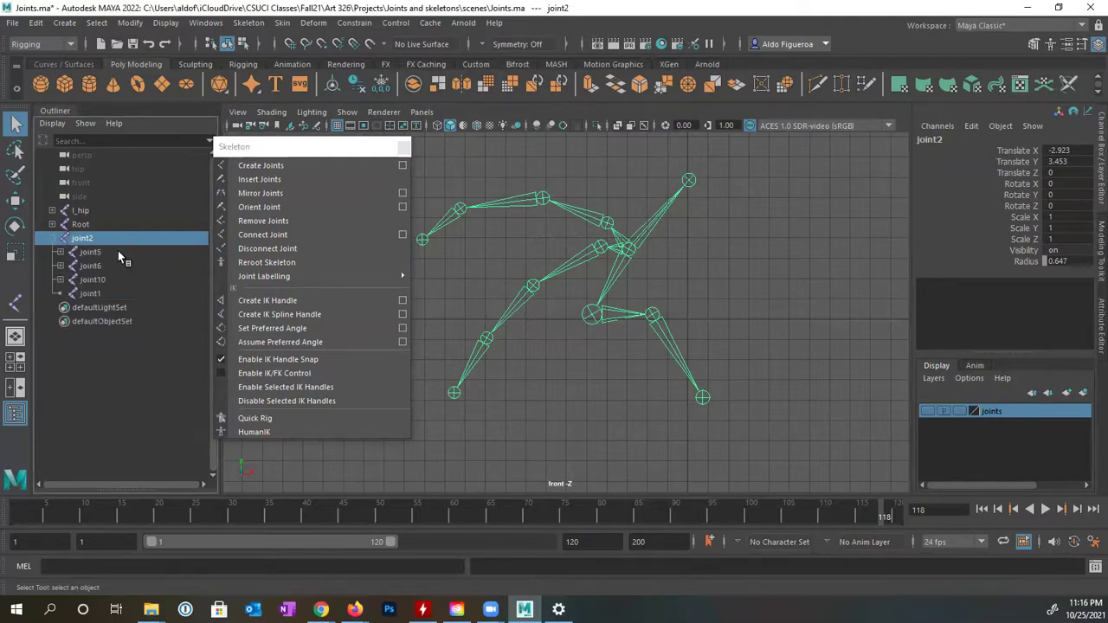
- Expand the joint6 branch down to its end joint, joint9, and reroot the skeleton there
left_click(455, 394)
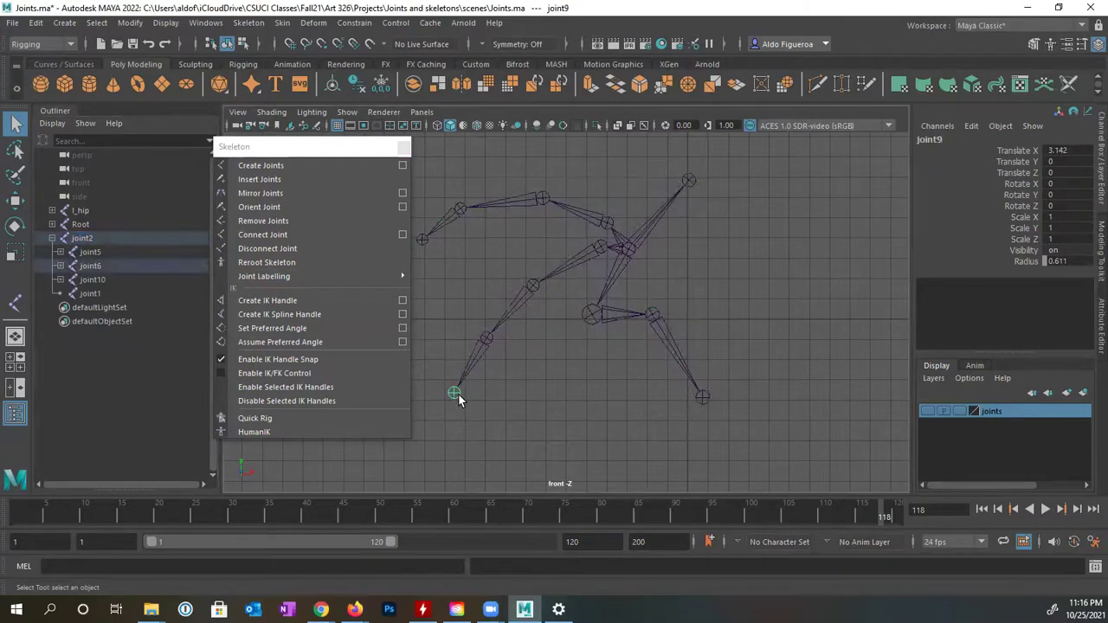
left_click(60, 267)
left_click(69, 279)
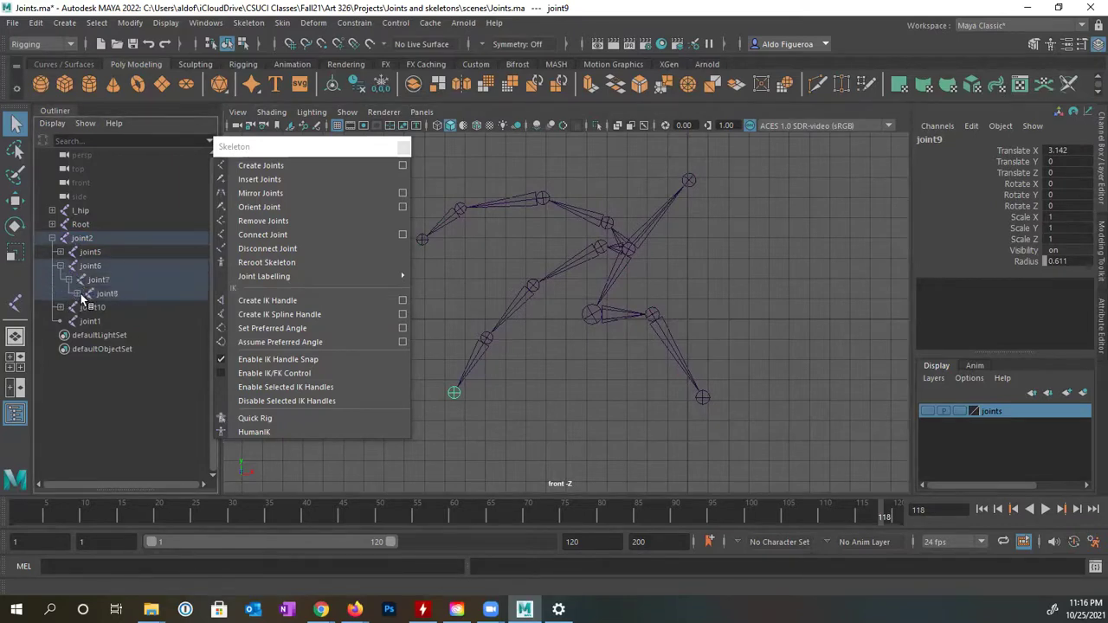
left_click(78, 294)
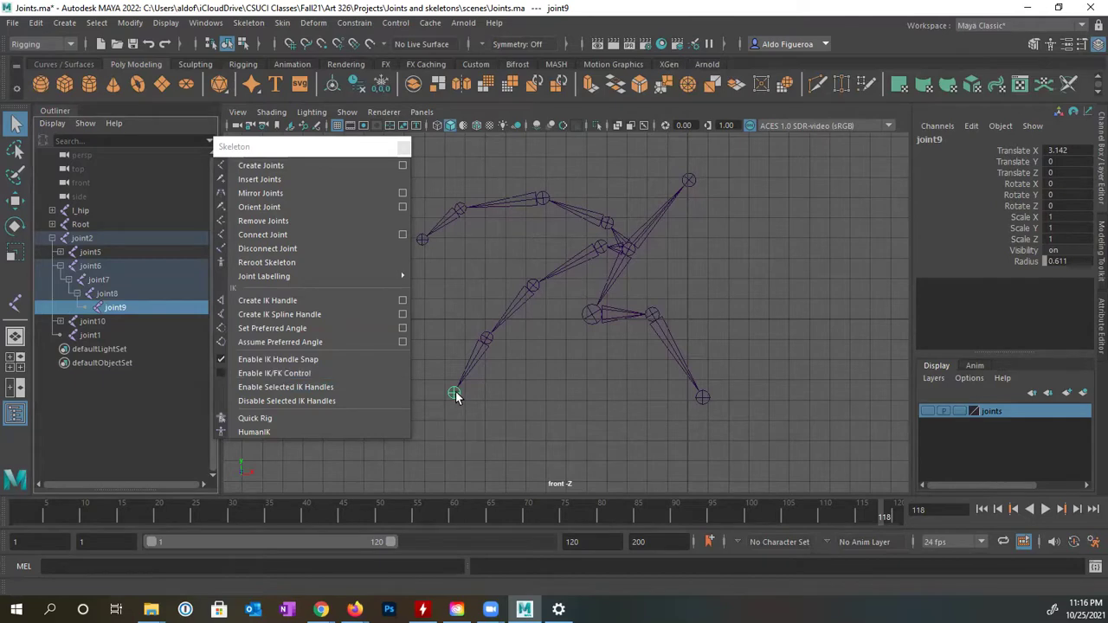
left_click(275, 264)
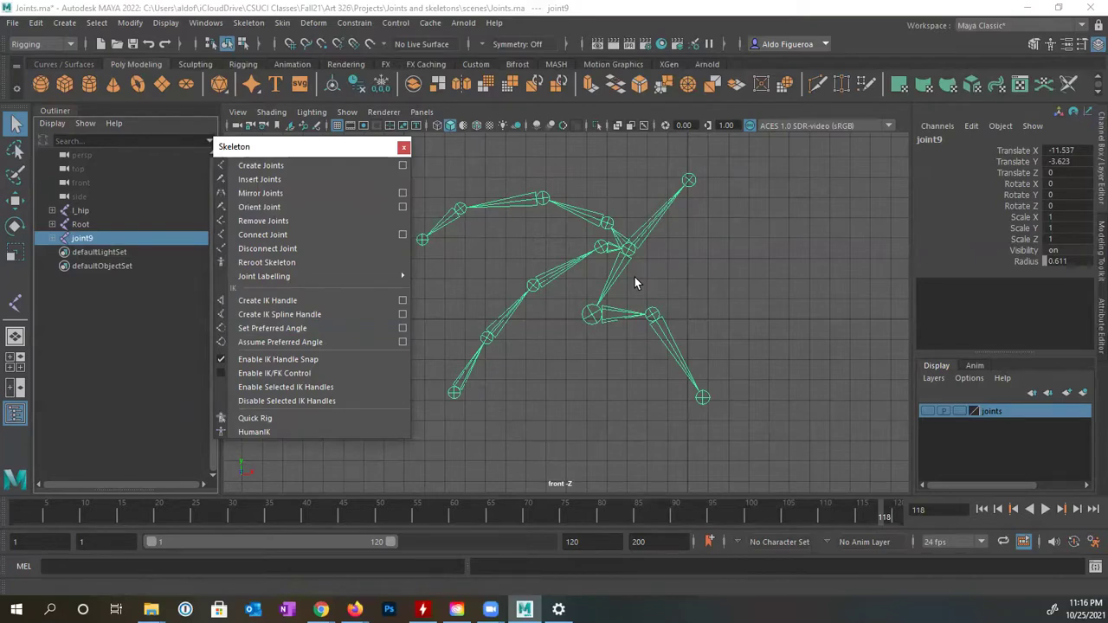
- Reroot the skeleton at joint1 and delete the entire practice skeleton
left_click(688, 181)
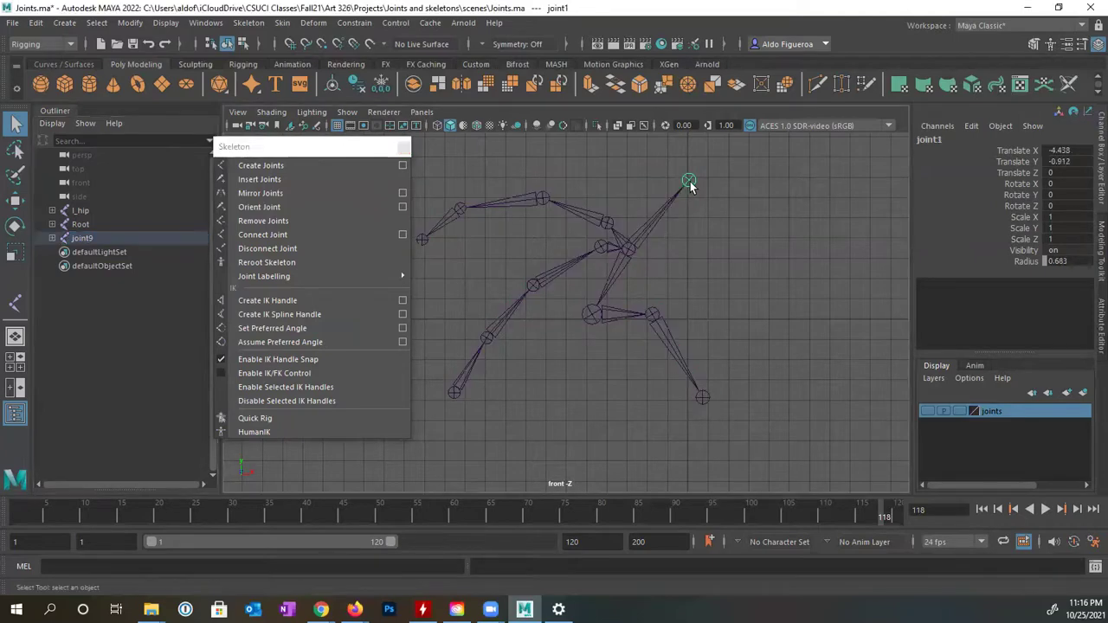
left_click(266, 262)
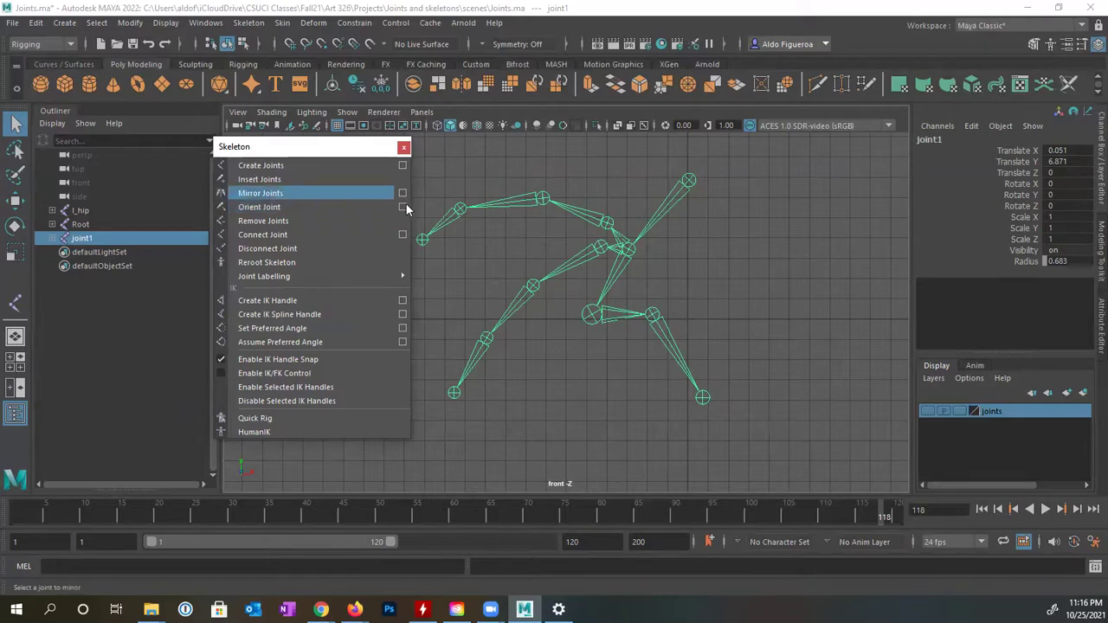
left_click(689, 180)
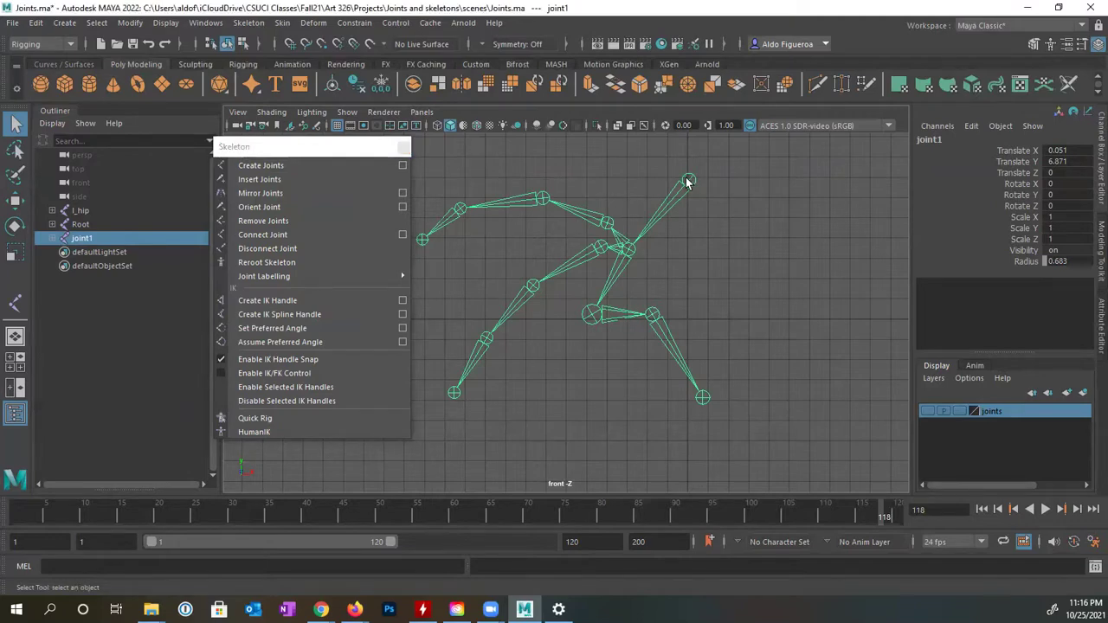
key("Delete")
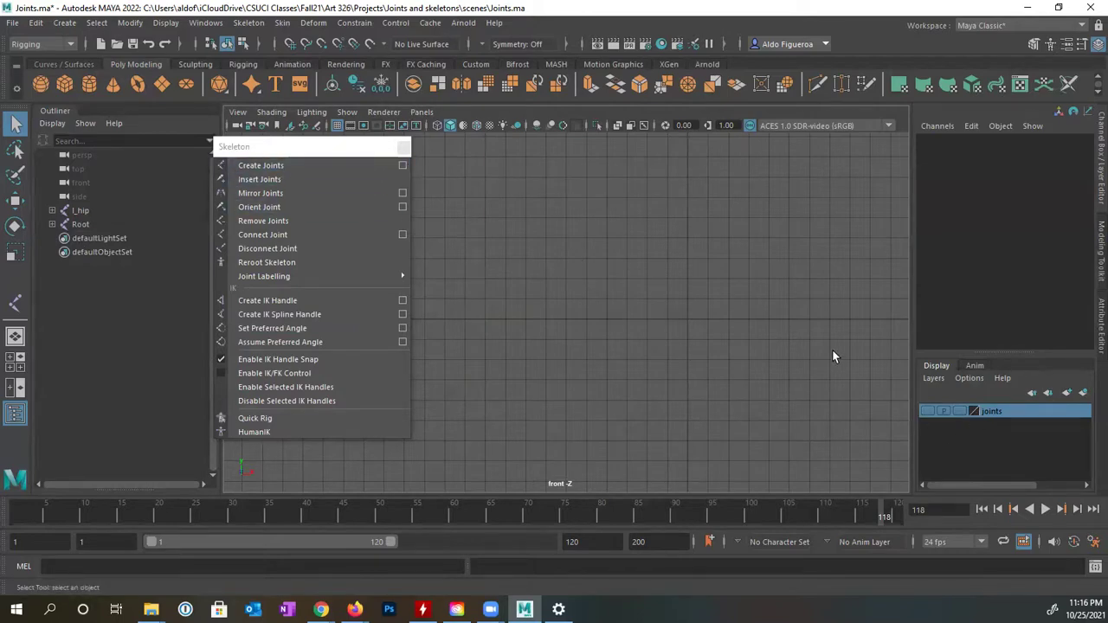
- Make the joints layer visible and show its spine and leg chains together in the perspective view
left_click(927, 411)
middle_click_drag(796, 285, 720, 432, "alt")
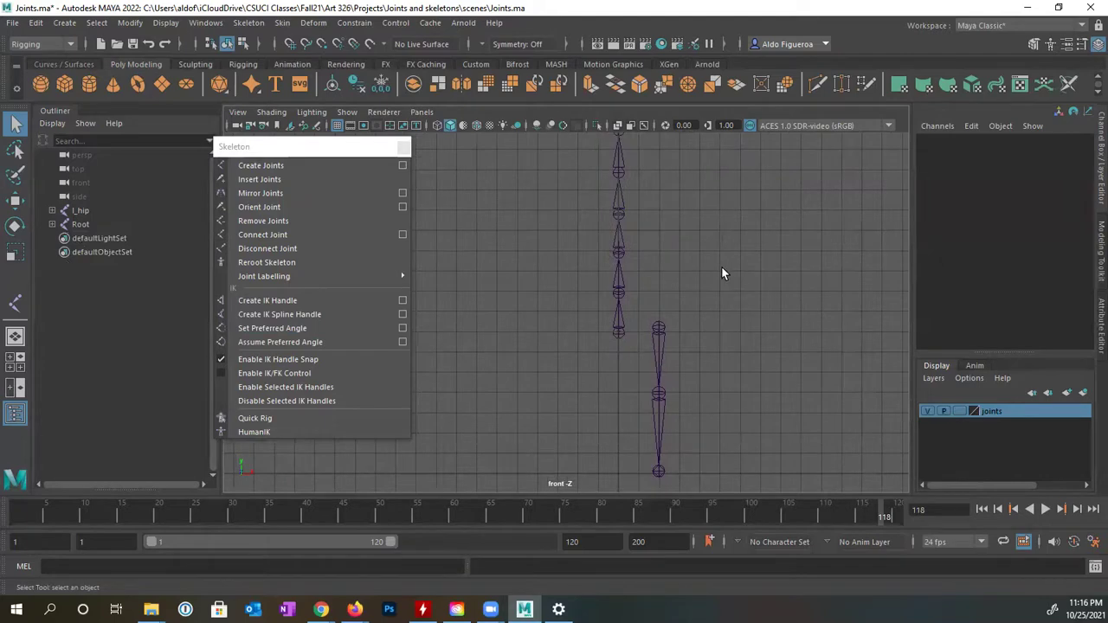
key("space")
key("space")
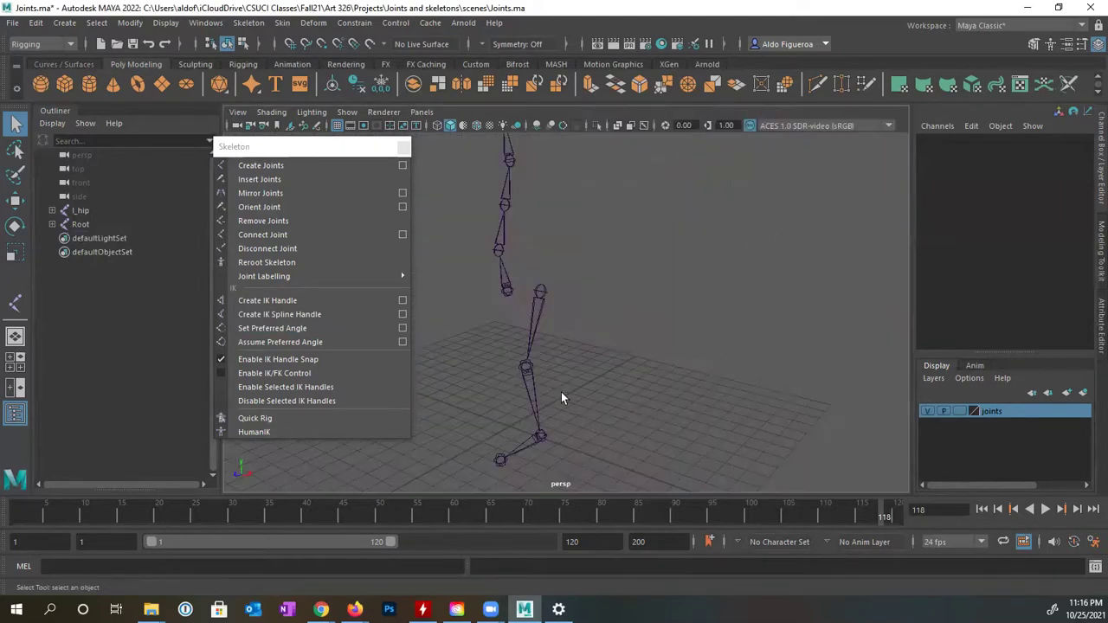
left_click_drag(561, 396, 608, 342, "alt")
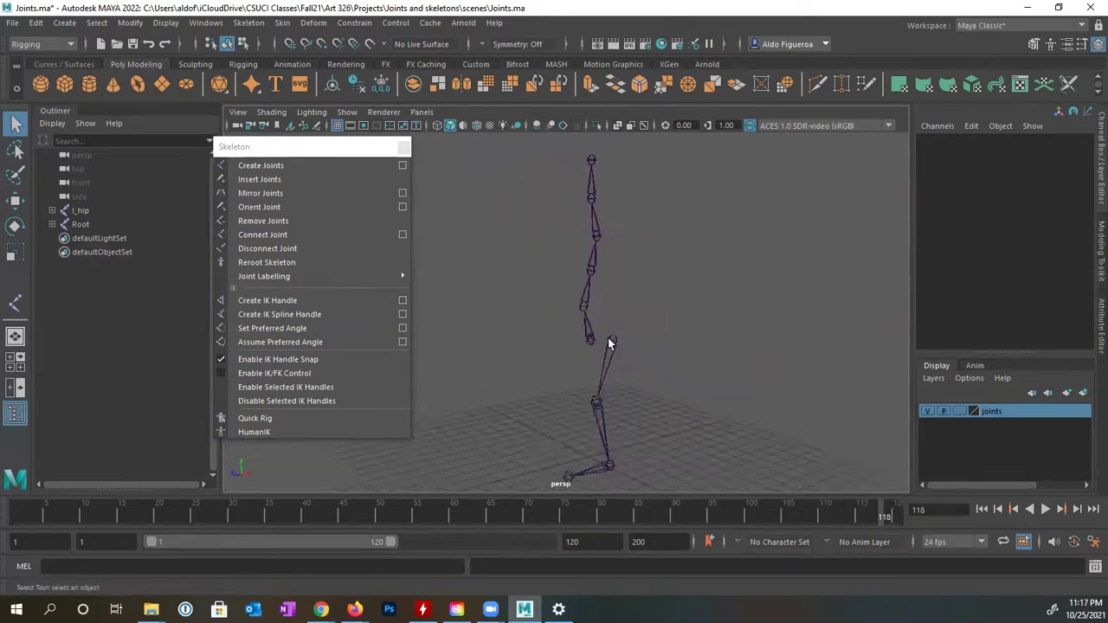
- Select the spine chain's Root joint and expand its hierarchy in the Outliner down to the head joint
left_click(589, 341)
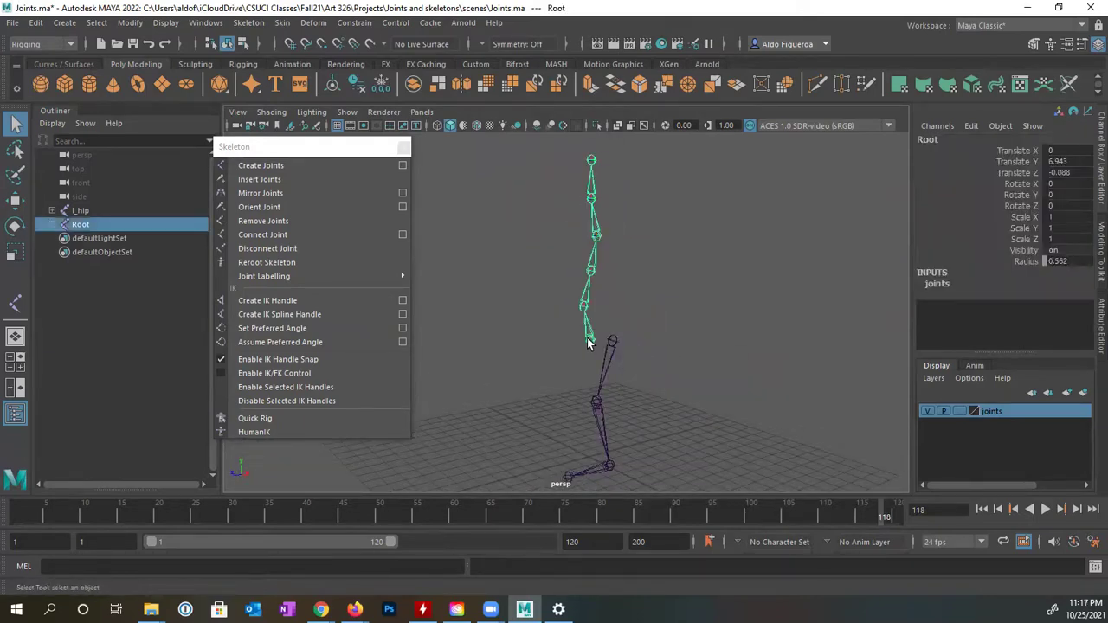
left_click(51, 224)
left_click(60, 238)
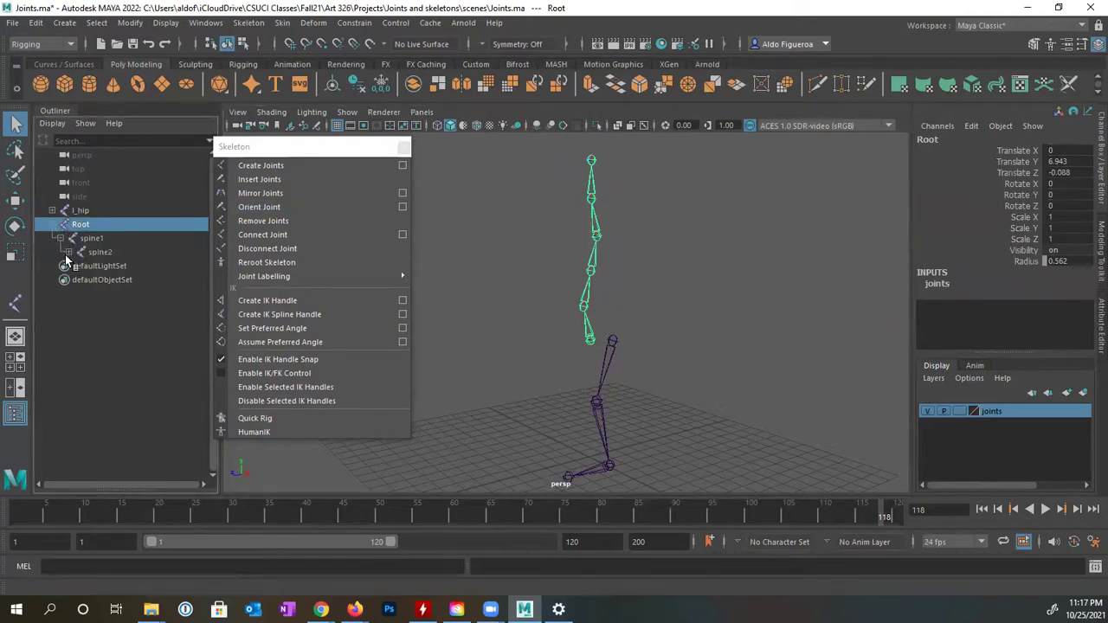
left_click(67, 252)
left_click(77, 265)
left_click(87, 280)
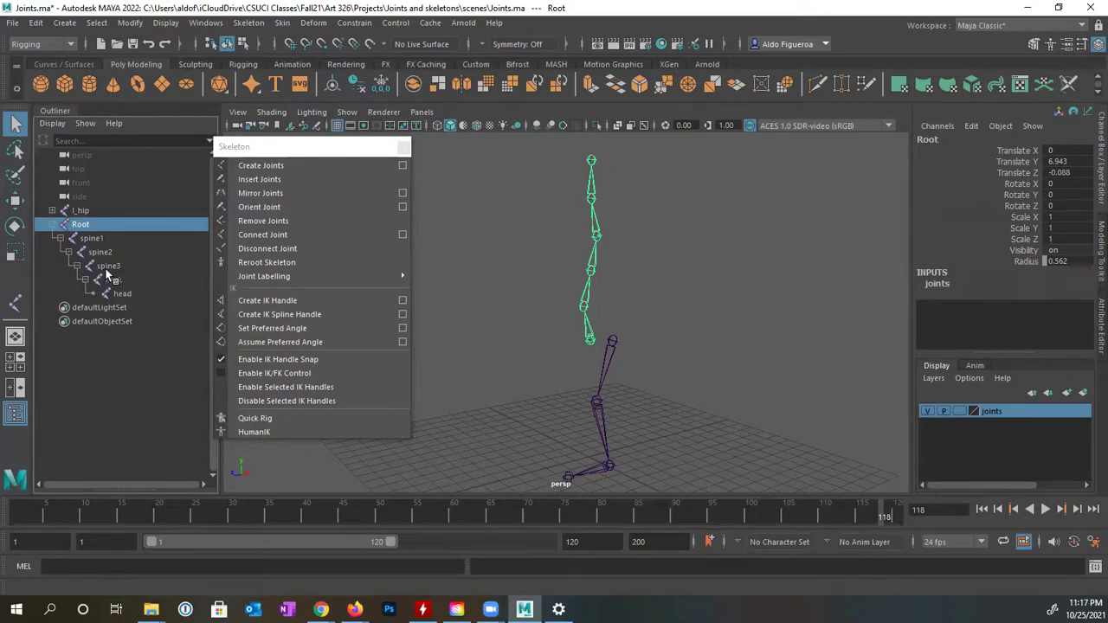
- Select the spine joints one after another up through spine2, spine3, neck and head to check their names
left_click(586, 303)
left_click(597, 239)
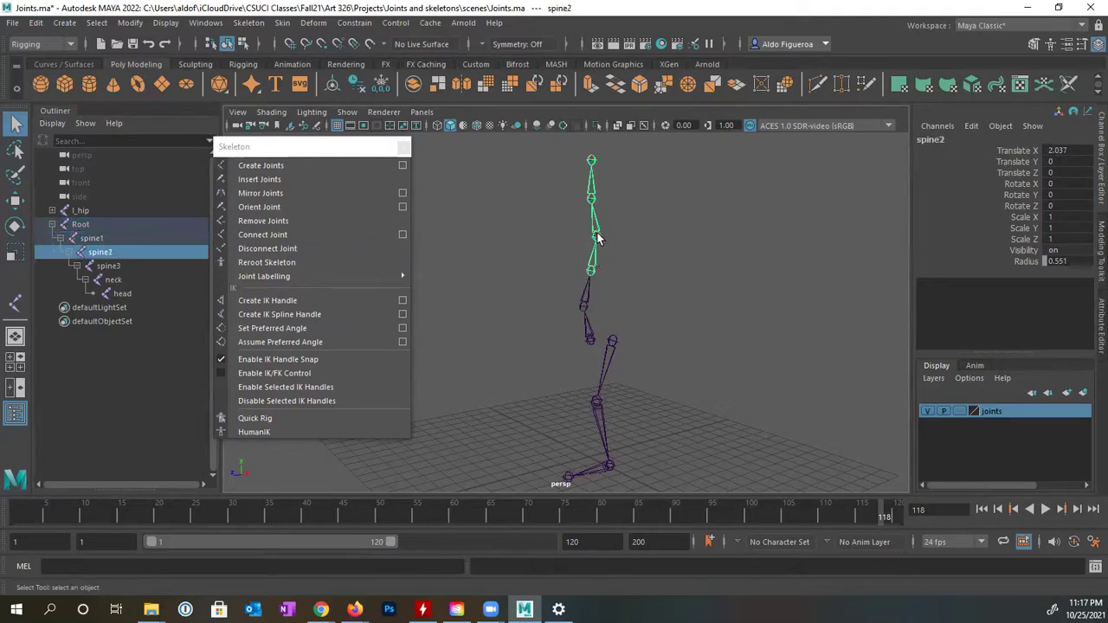
left_click(596, 235)
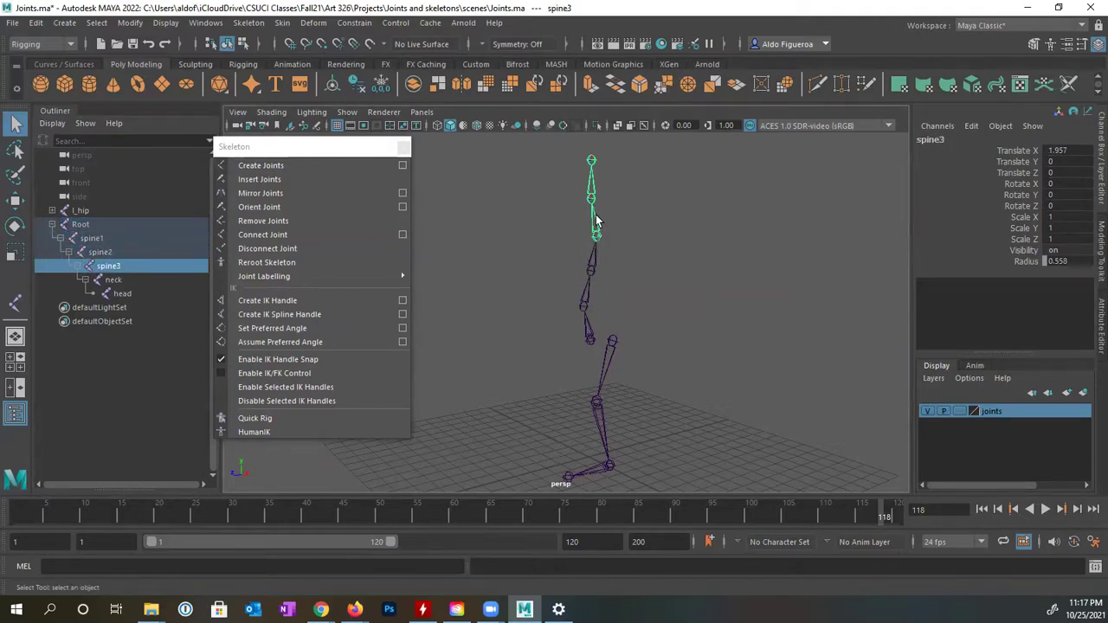
left_click(593, 200)
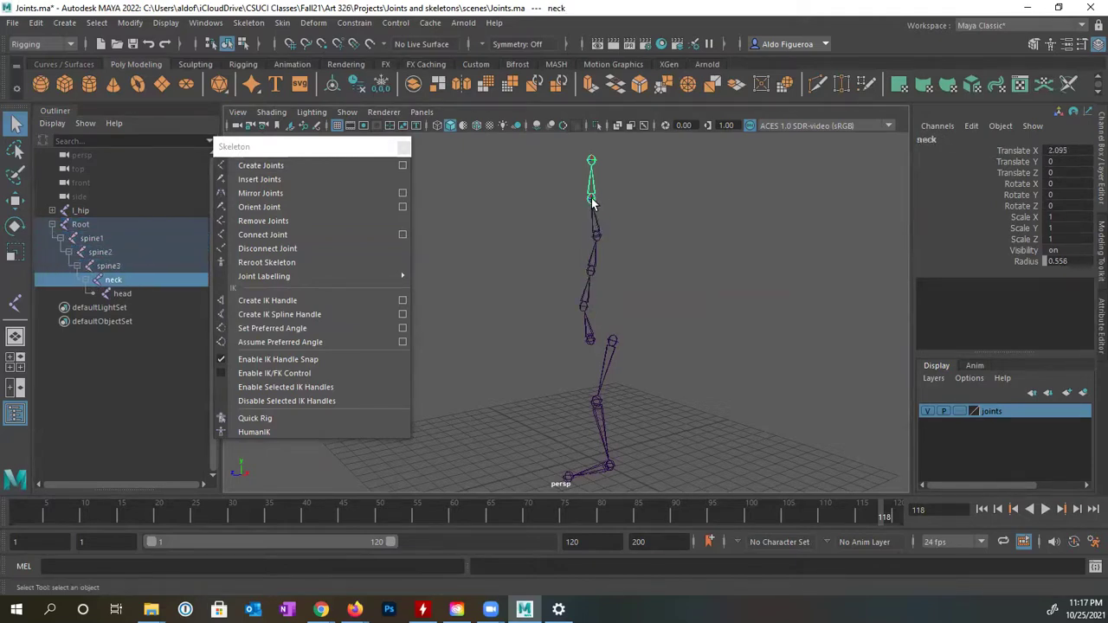
left_click(591, 162)
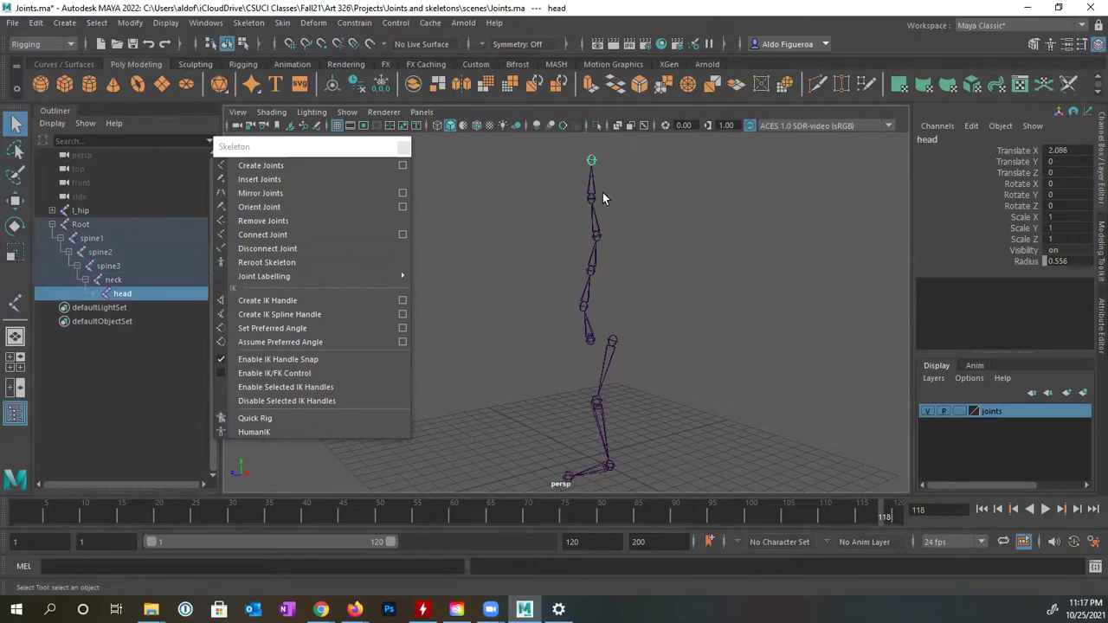
- Expand the l_hip chain in the Outliner down to l_toes and select the hip, knee, ankle and toes joints in turn to check their names
left_click(611, 370)
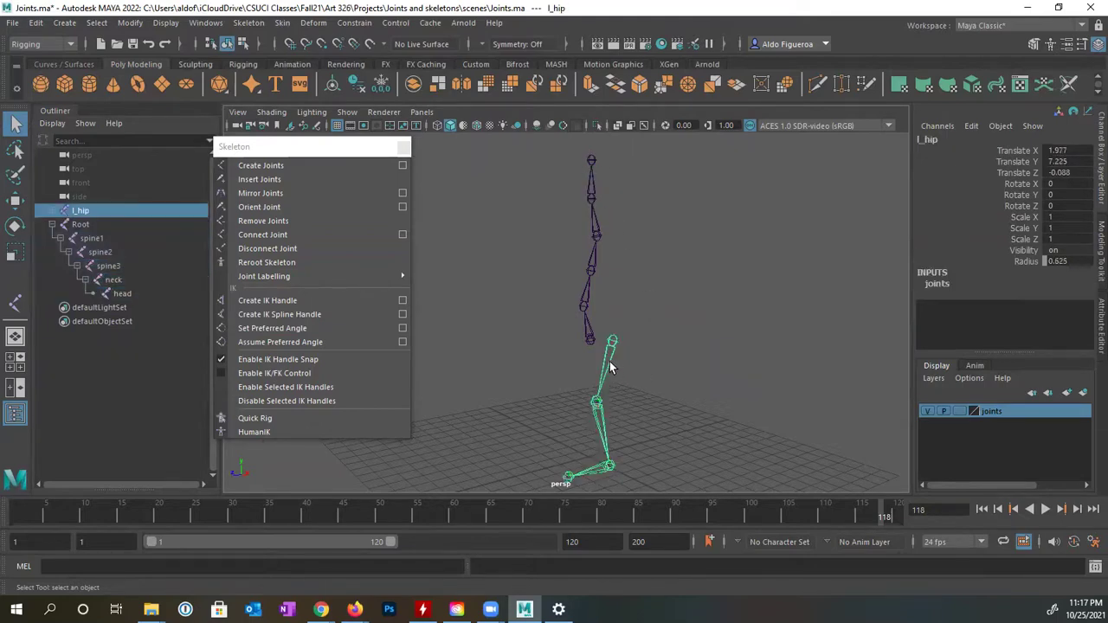
key("space")
left_click_drag(606, 374, 650, 334, "alt")
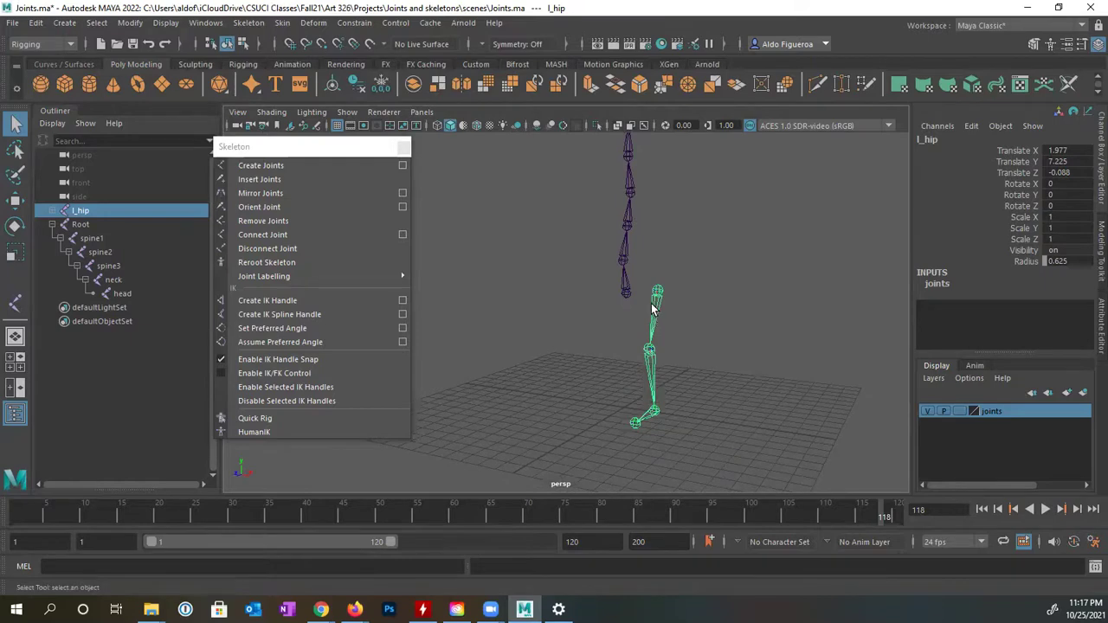
left_click(53, 212)
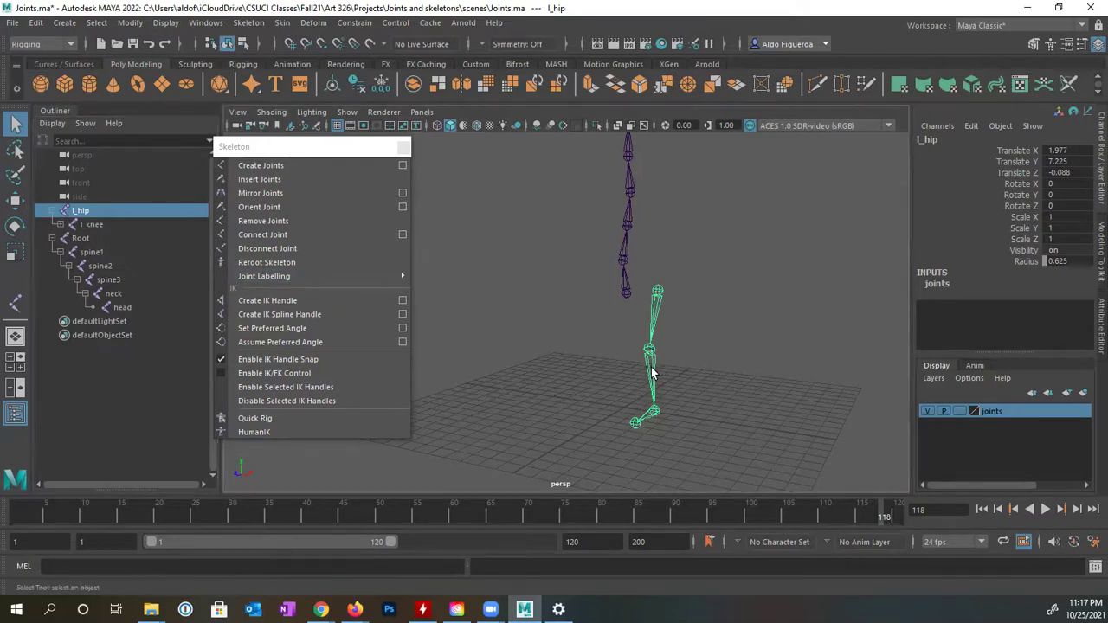
left_click(653, 374)
left_click(69, 225)
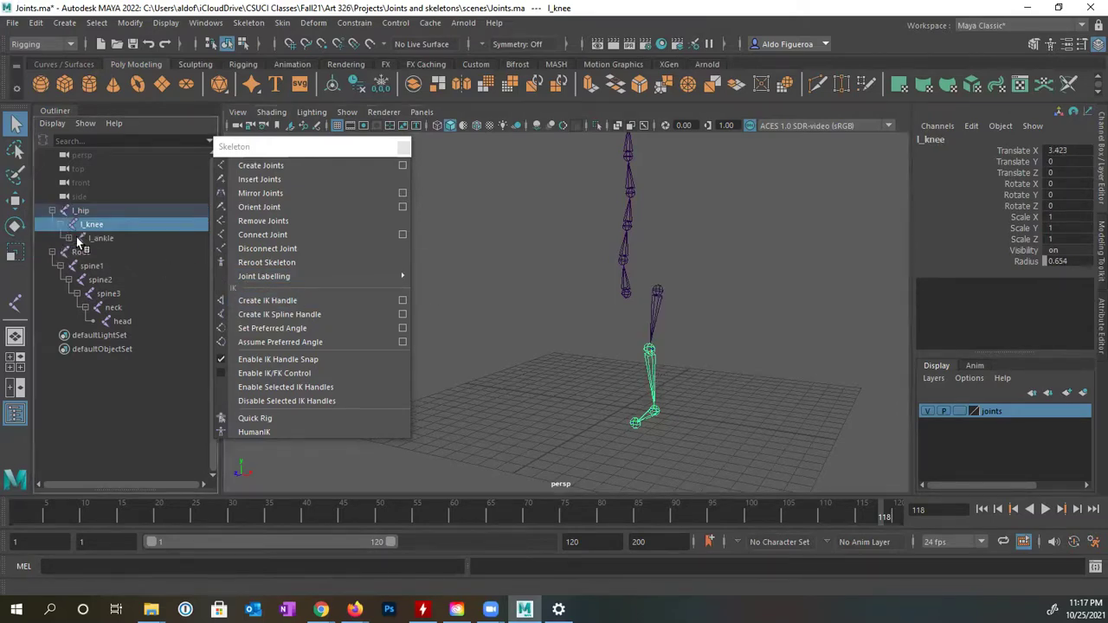
left_click(70, 237)
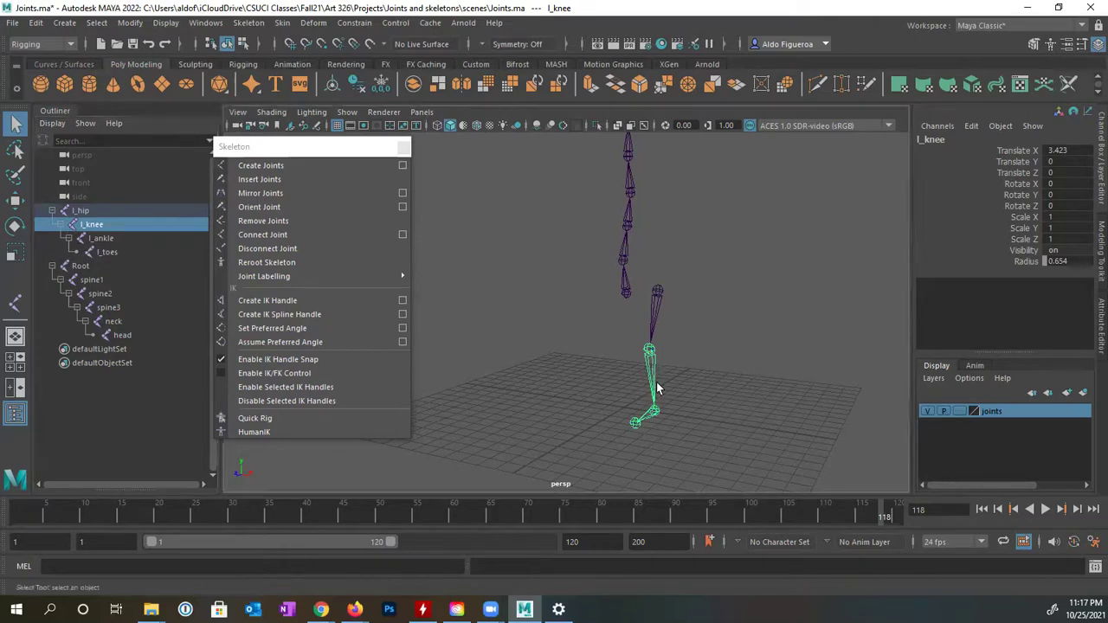
left_click(652, 414)
left_click_drag(652, 414, 606, 447, "alt")
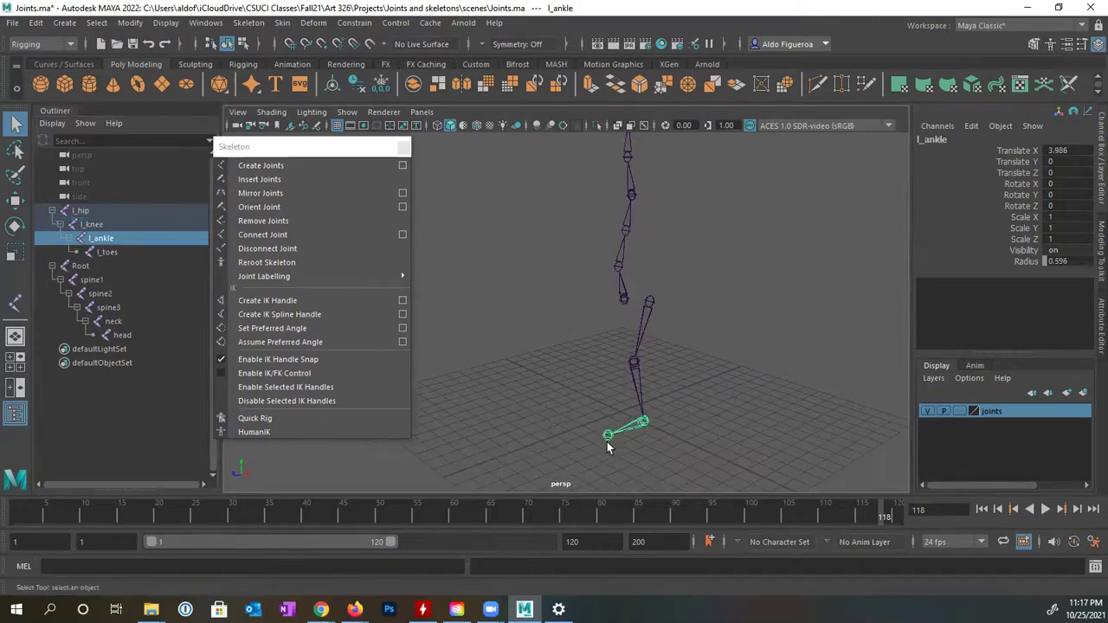
left_click(607, 435)
- Parent the l_hip joint to the Root joint so the leg chain connects to the spine
left_click(649, 306)
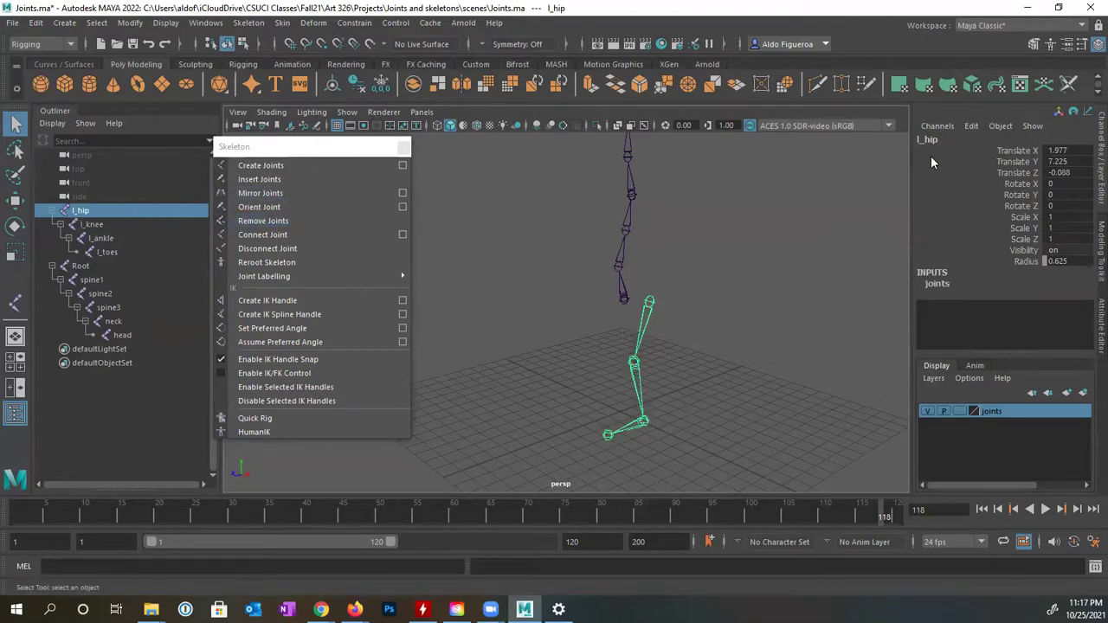
mouse_move(704, 309)
left_mouse_down("alt")
mouse_move(734, 326)
mouse_move(709, 344)
mouse_move(735, 309)
mouse_move(698, 324)
mouse_move(734, 292)
mouse_move(699, 327)
left_mouse_up("alt")
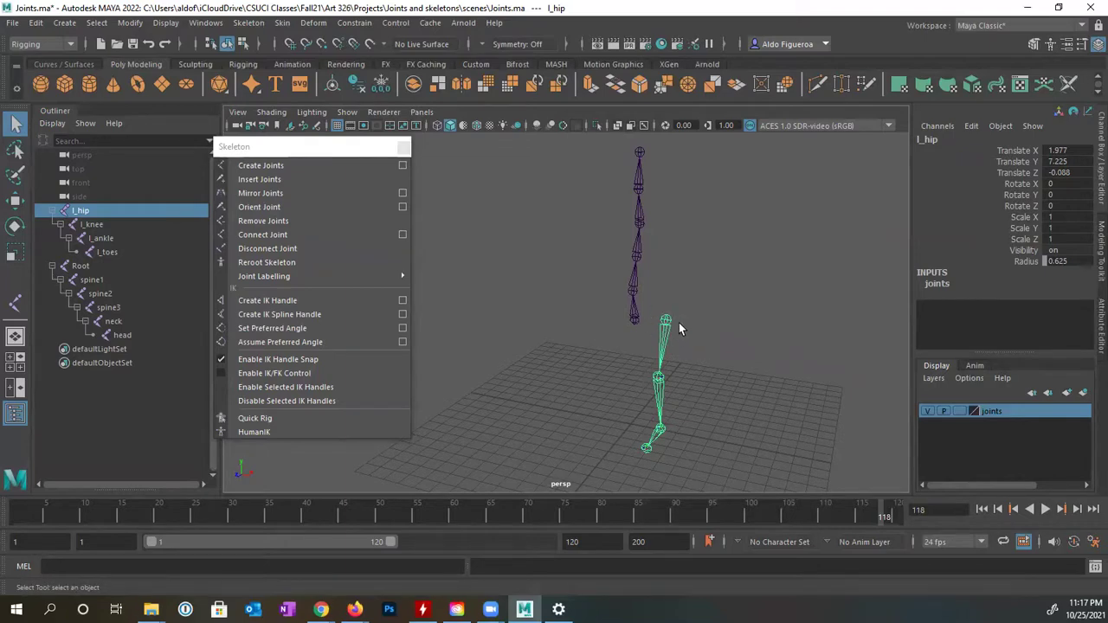
left_click_drag(713, 335, 612, 311, "alt")
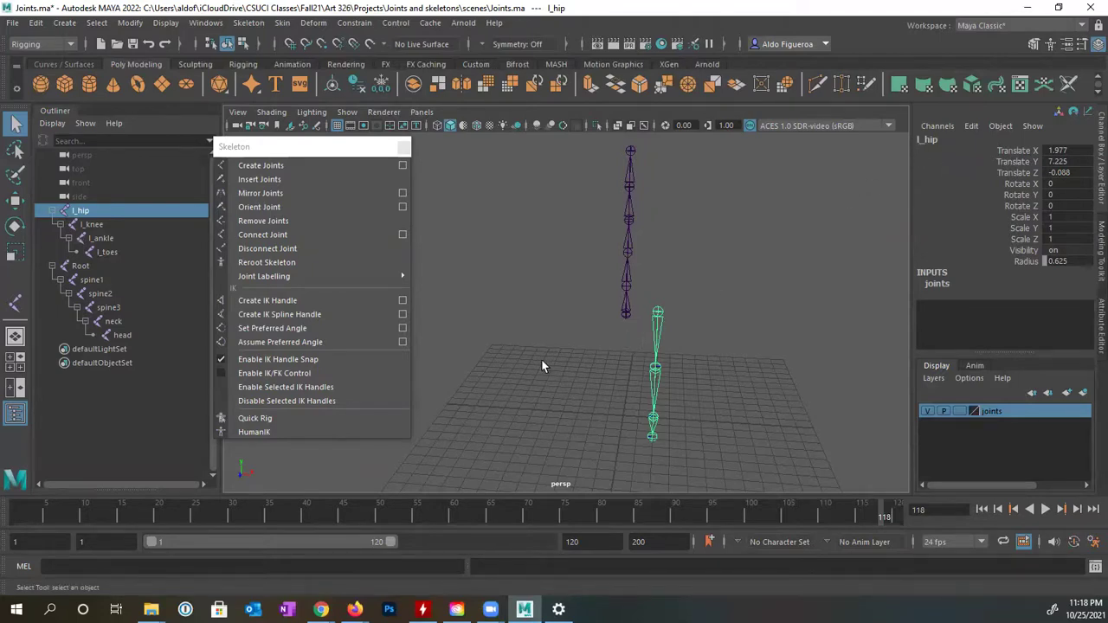
middle_click_drag(542, 364, 642, 309, "alt")
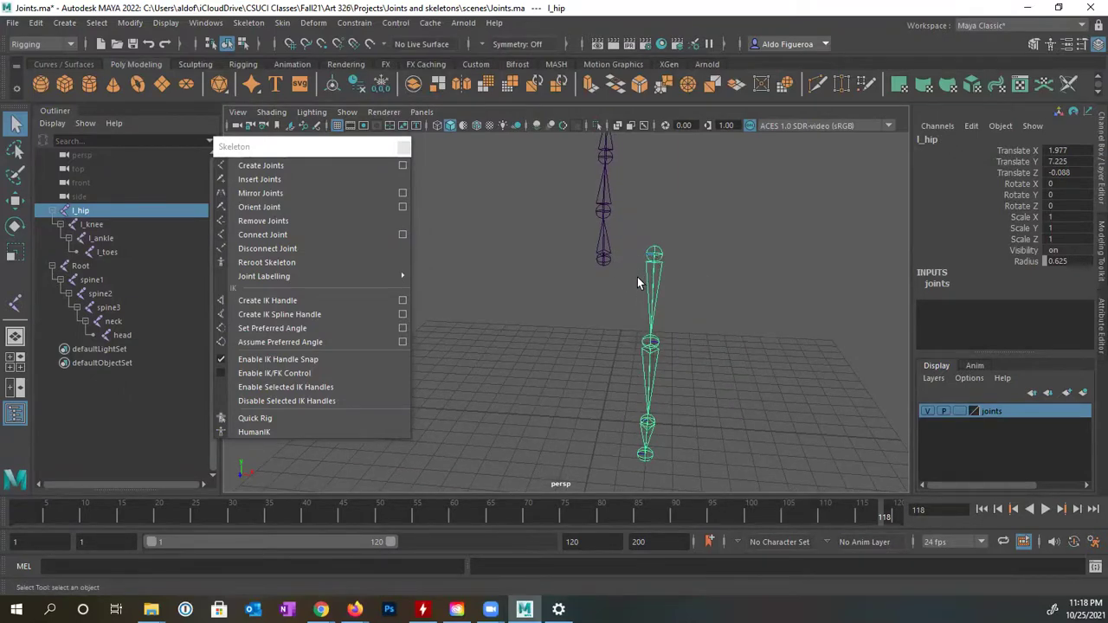
left_click(604, 266, "shift")
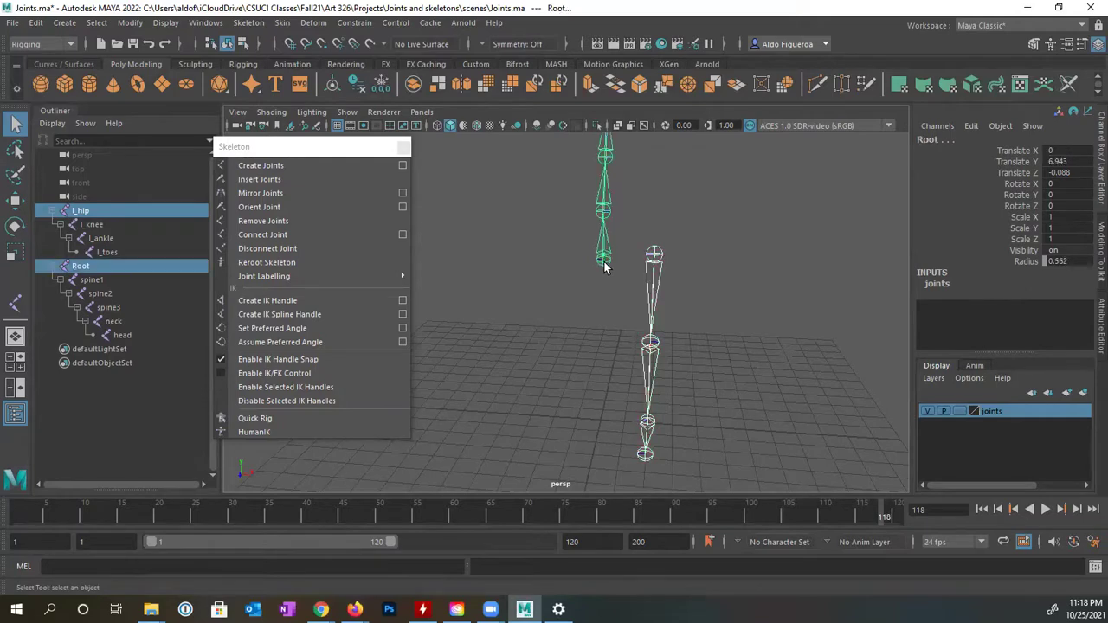
key("p")
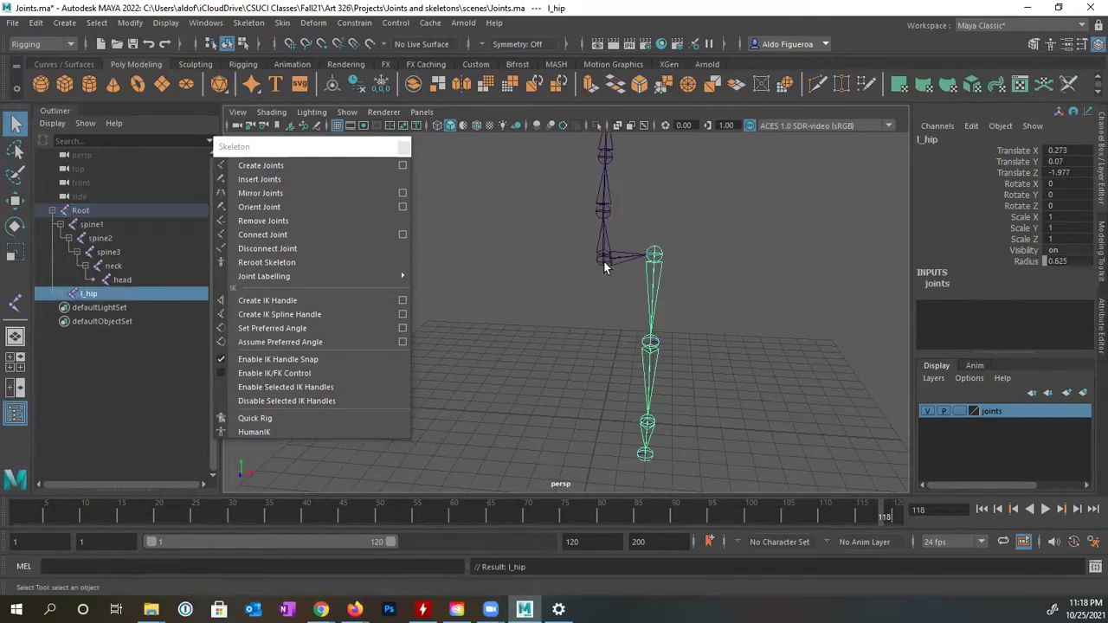
- Expand the l_hip branch under Root in the Outliner down to l_toes
left_click(59, 294)
left_click(67, 307)
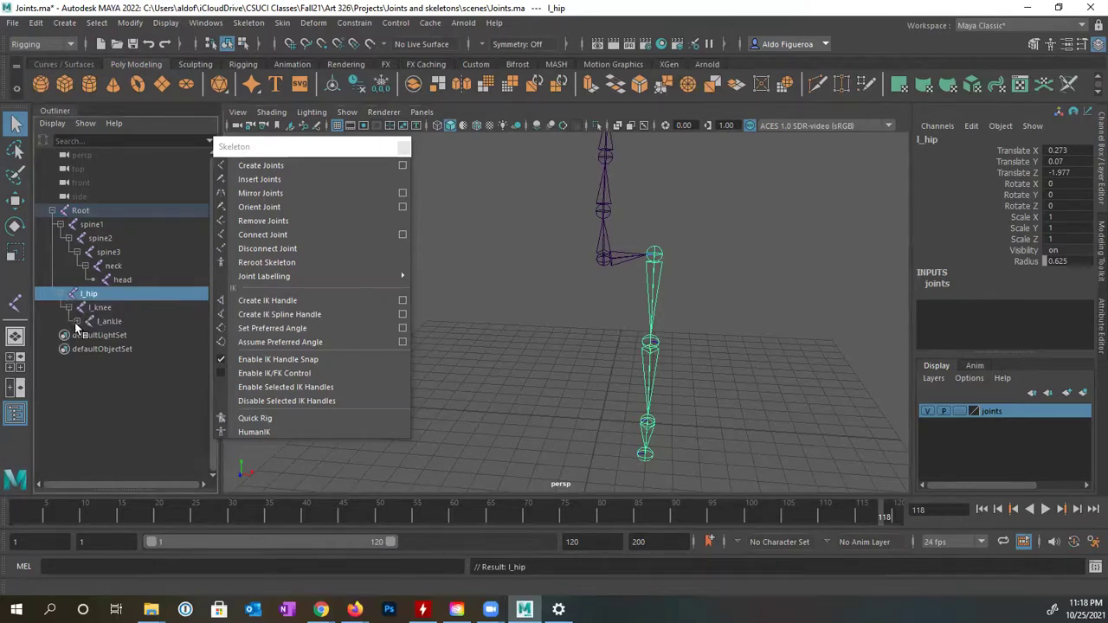
left_click(76, 321)
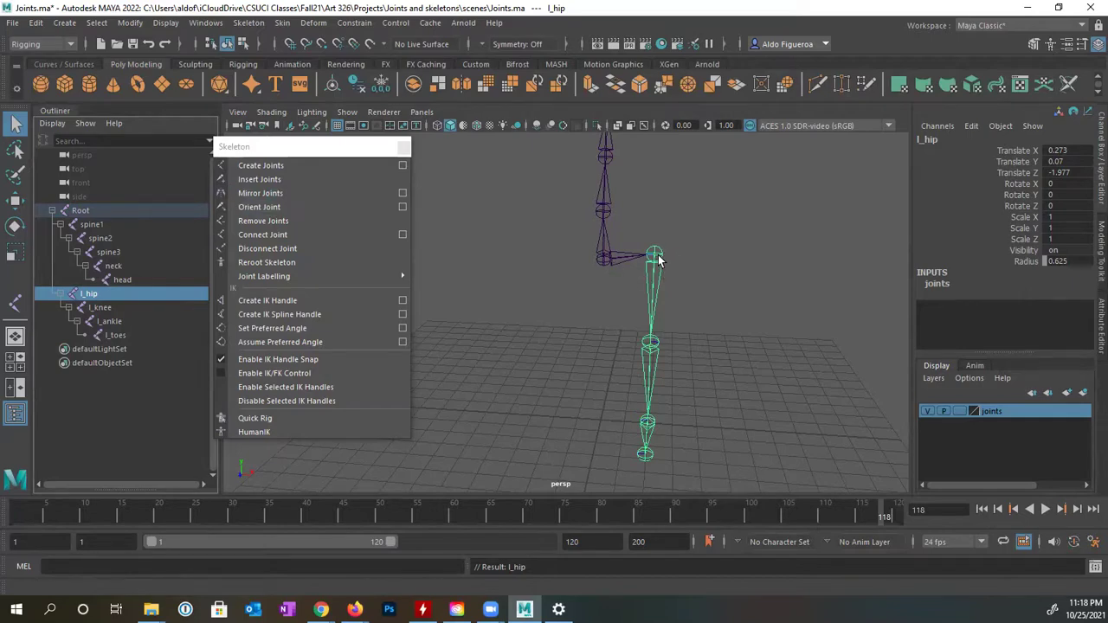
- Open the Mirror Joints options for the selected l_hip chain and reset them to their defaults
left_click(403, 195)
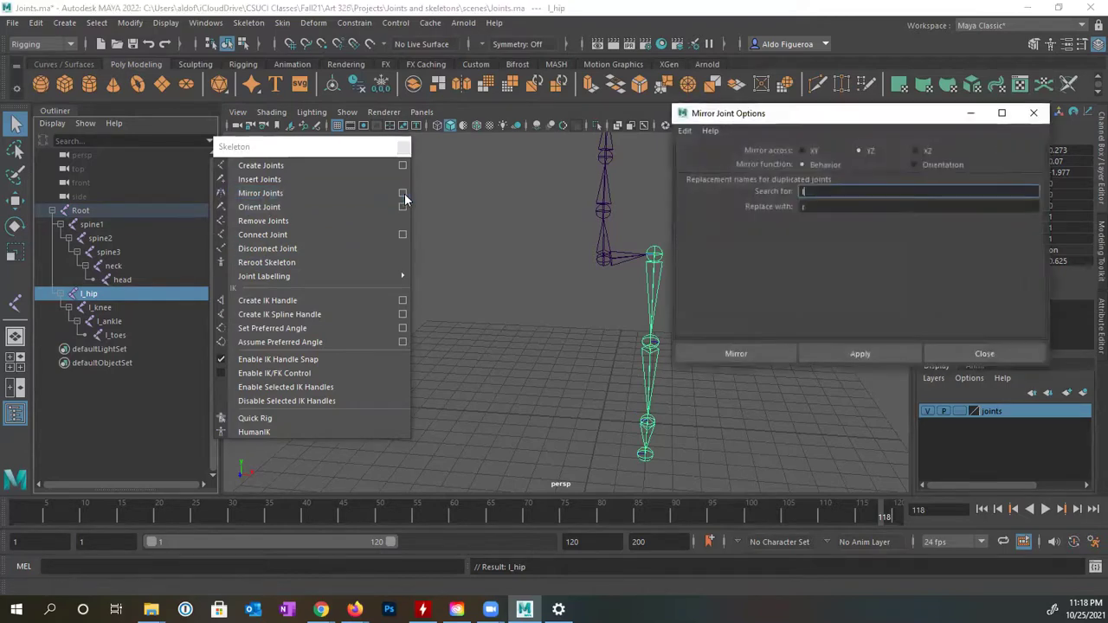
left_click(684, 130)
left_click(701, 144)
left_click(684, 130)
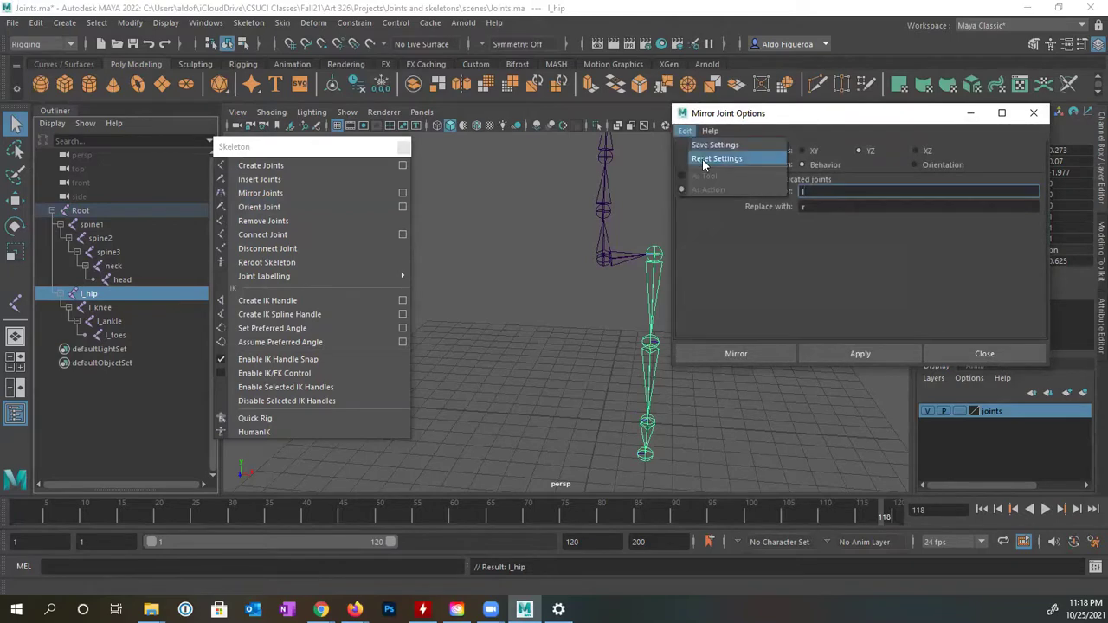
left_click(702, 159)
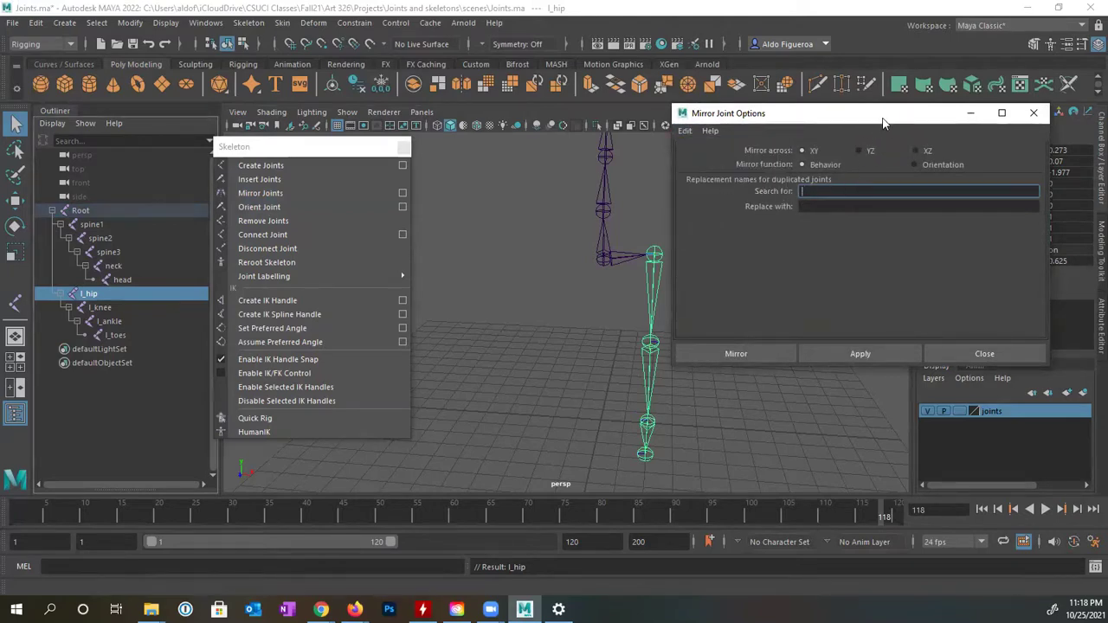
- Move the Mirror Joint Options window and the floating Skeleton menu away from the leg joints
left_click_drag(883, 122, 903, 121)
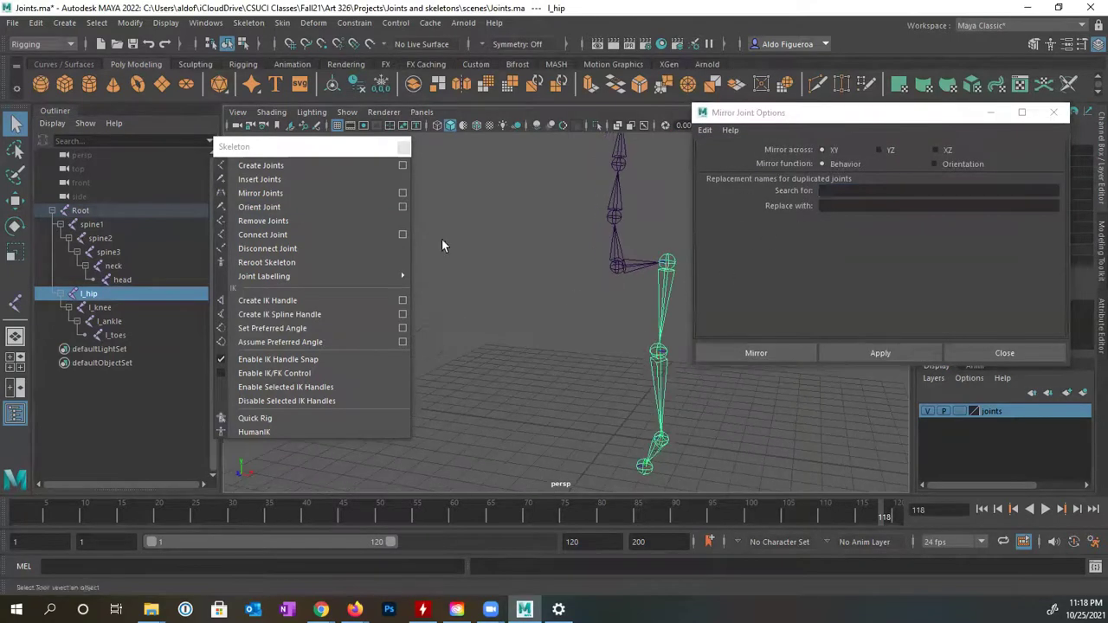
left_click(351, 147)
left_click_drag(351, 147, 262, 93)
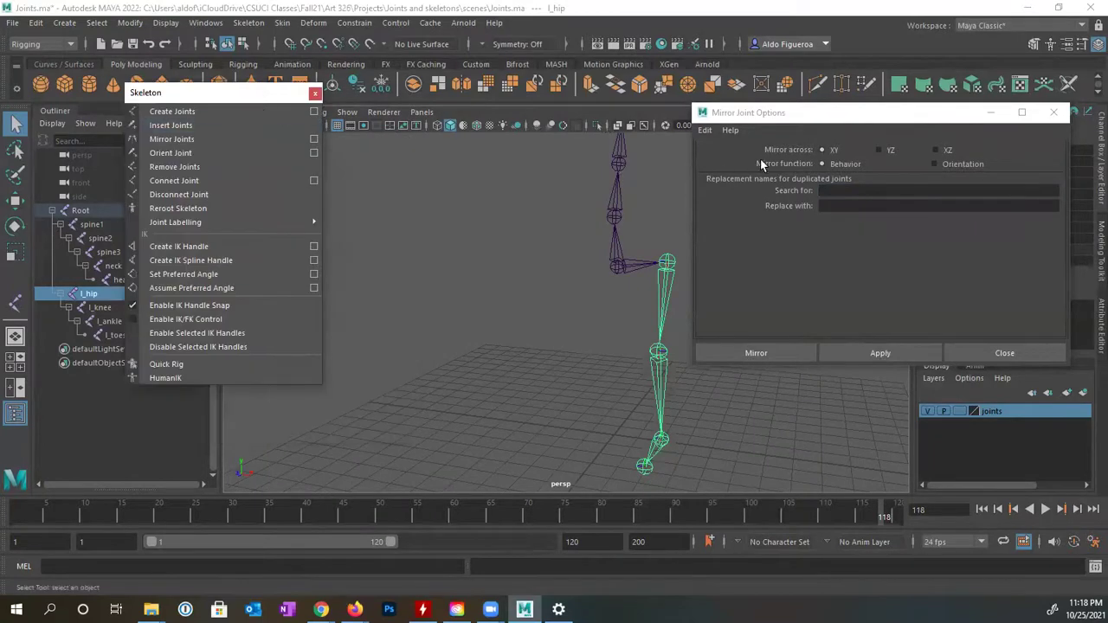
- Inspect the leg's orientation against the grid and set the joints to mirror across the YZ plane
middle_click_drag(715, 225, 647, 230, "alt")
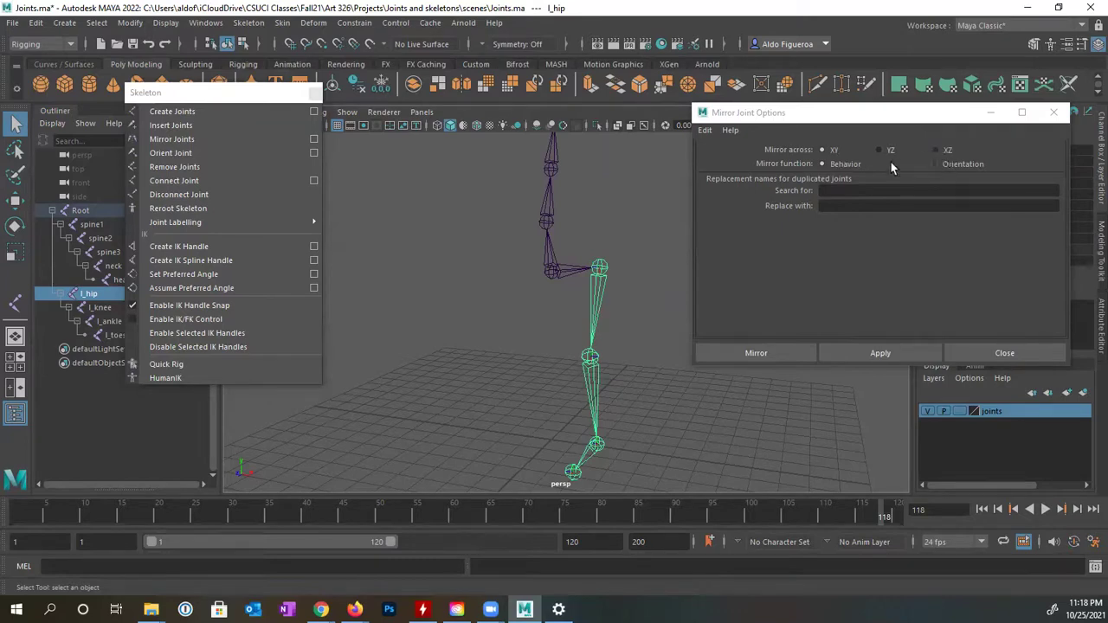
left_click_drag(614, 271, 408, 430, "alt")
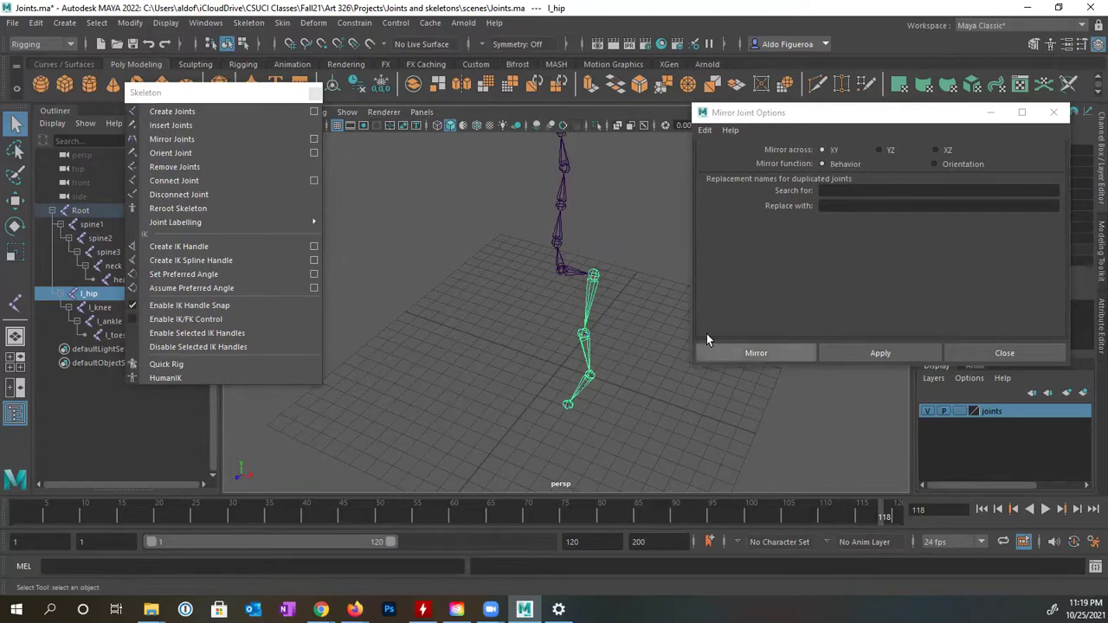
left_click_drag(622, 341, 581, 328, "alt")
left_click_drag(575, 321, 606, 176, "alt")
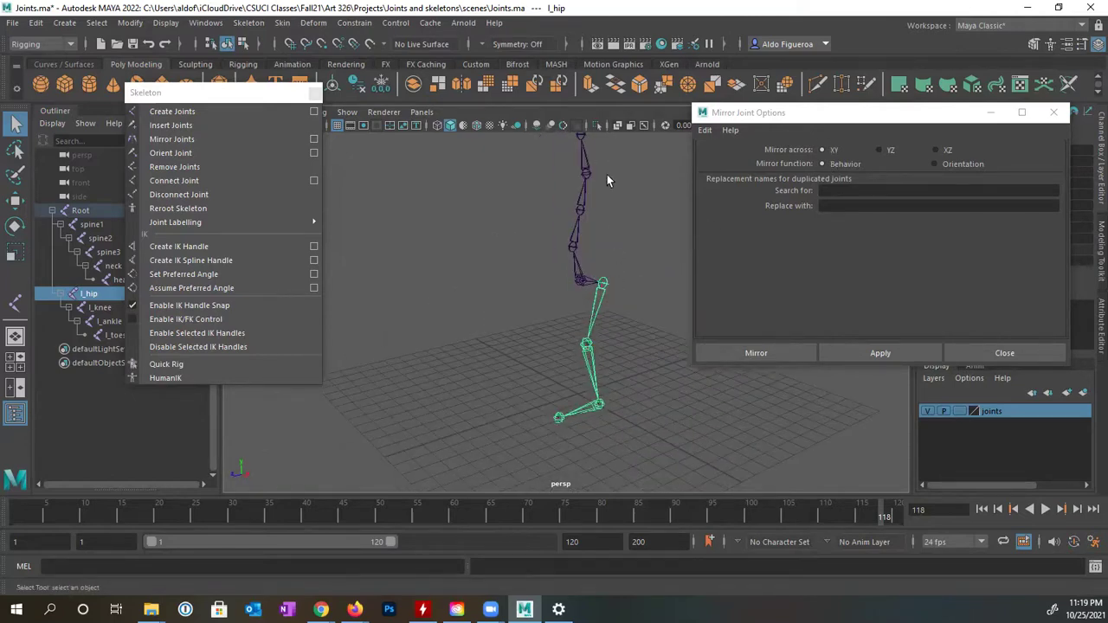
left_click_drag(624, 362, 648, 324, "alt")
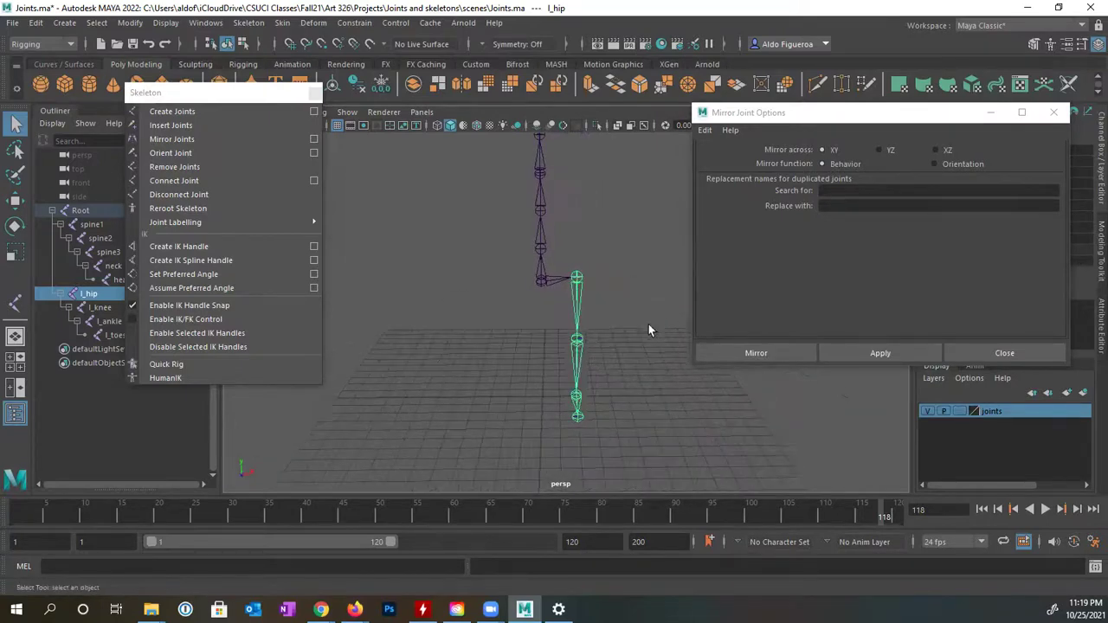
left_click(879, 151)
- Set the replacement names for the duplicated joints to search for "l" and replace it with "r"
left_click_drag(604, 300, 483, 335, "alt")
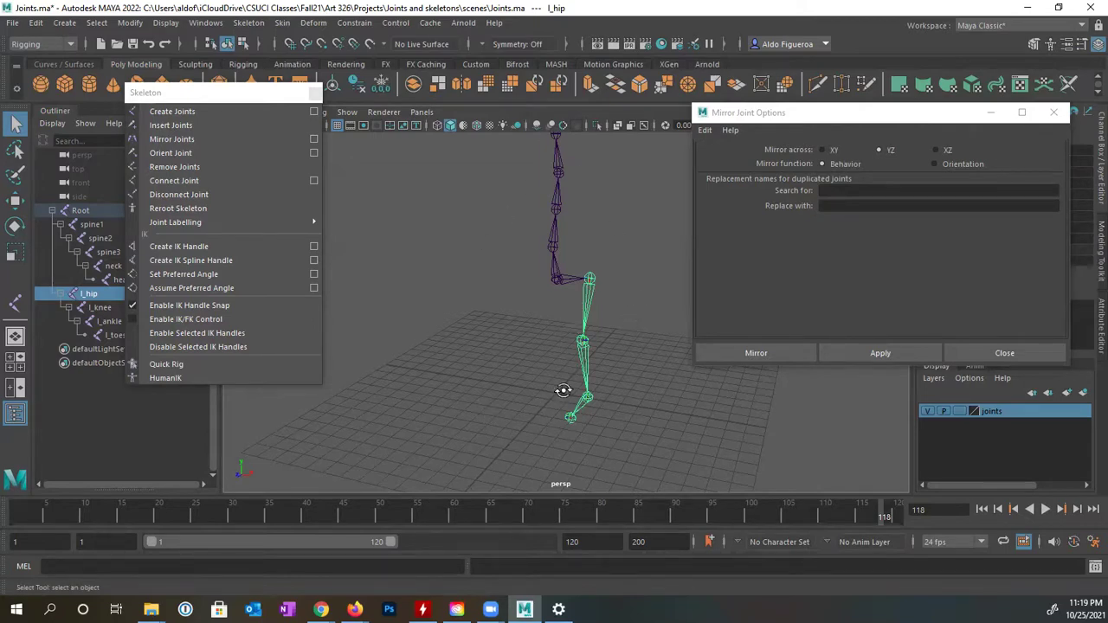
left_click_drag(564, 388, 586, 378, "alt")
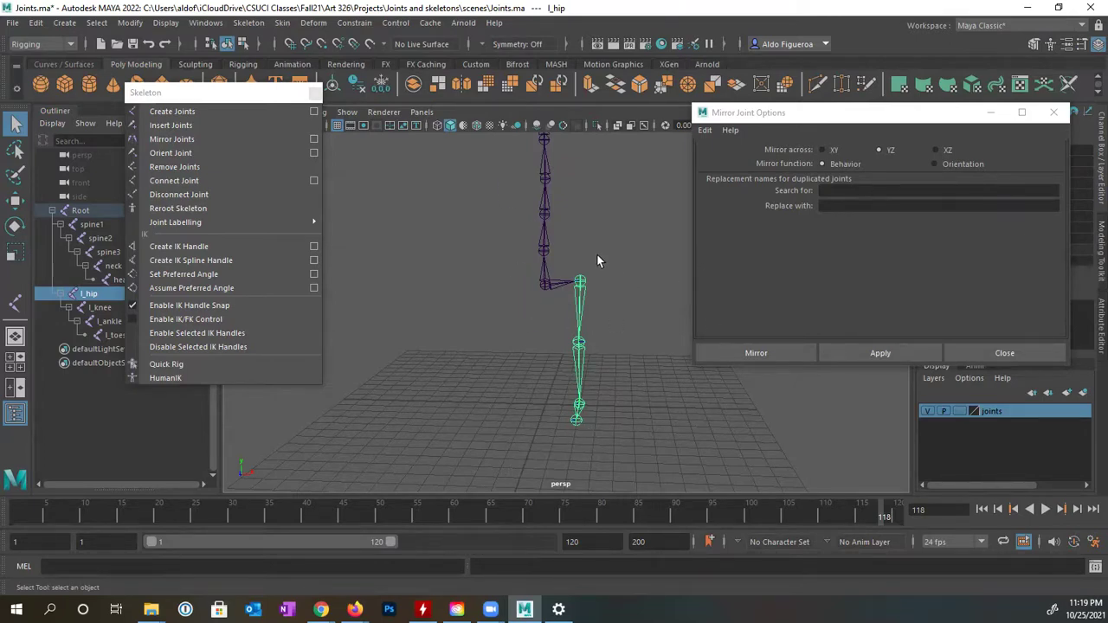
left_click_drag(596, 253, 787, 209, "alt")
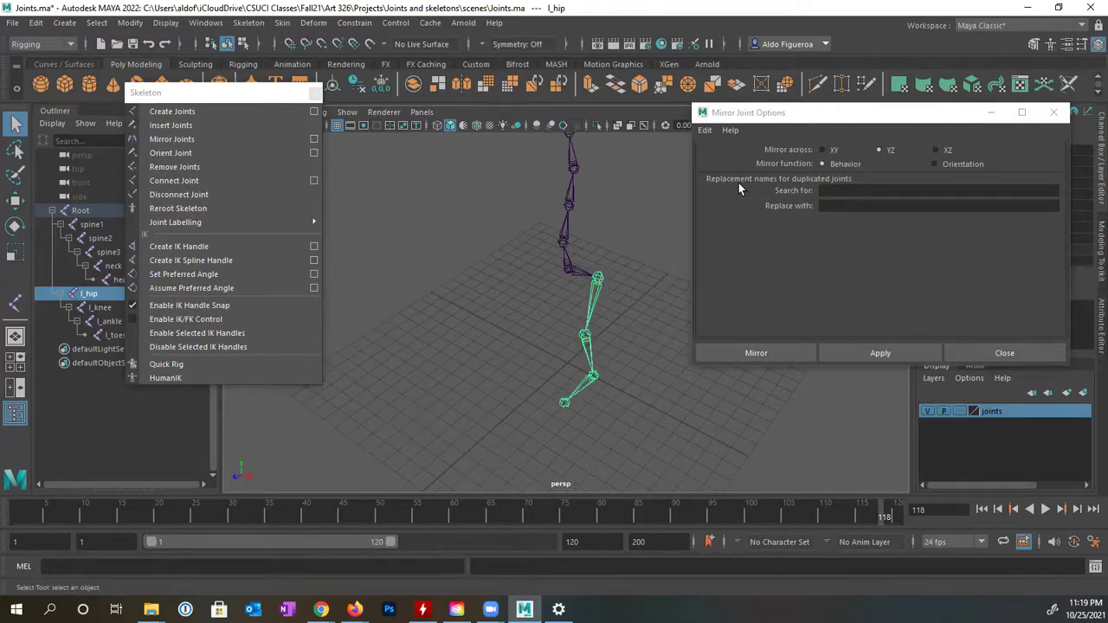
left_click(843, 191)
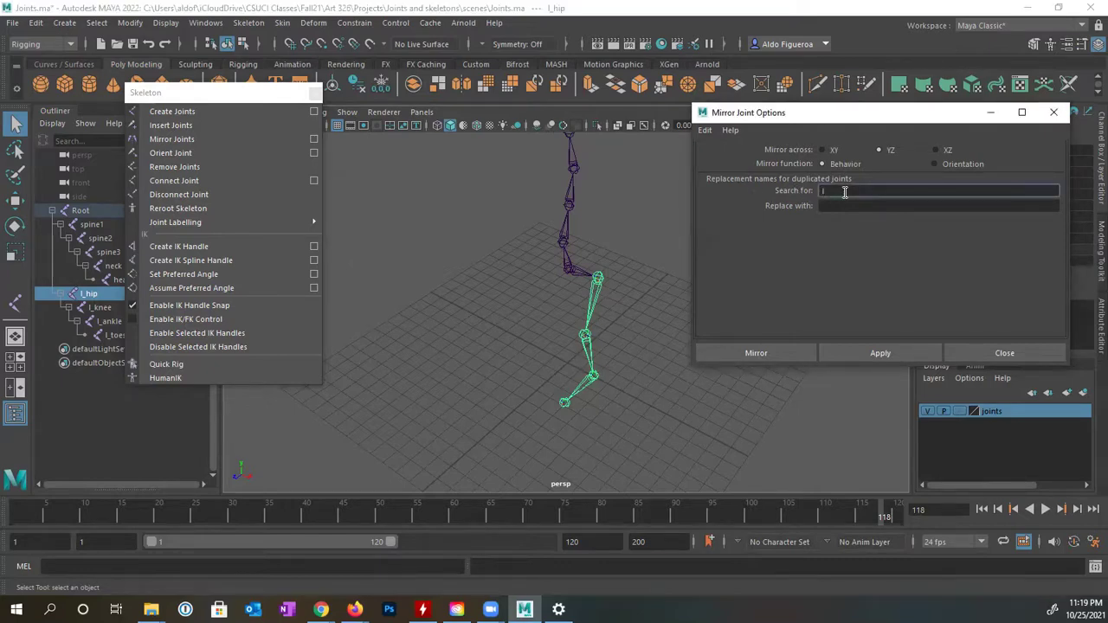
type("l")
left_click(858, 208)
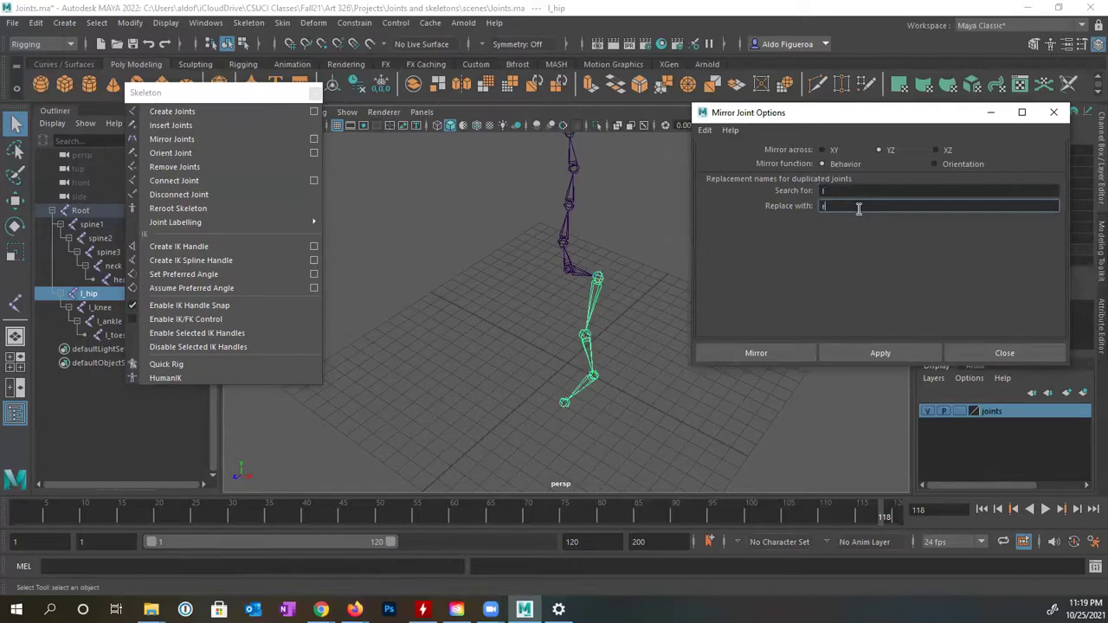
- Mirror the l_hip chain across the YZ plane with the l-to-r renaming to create the right leg
left_click(766, 352)
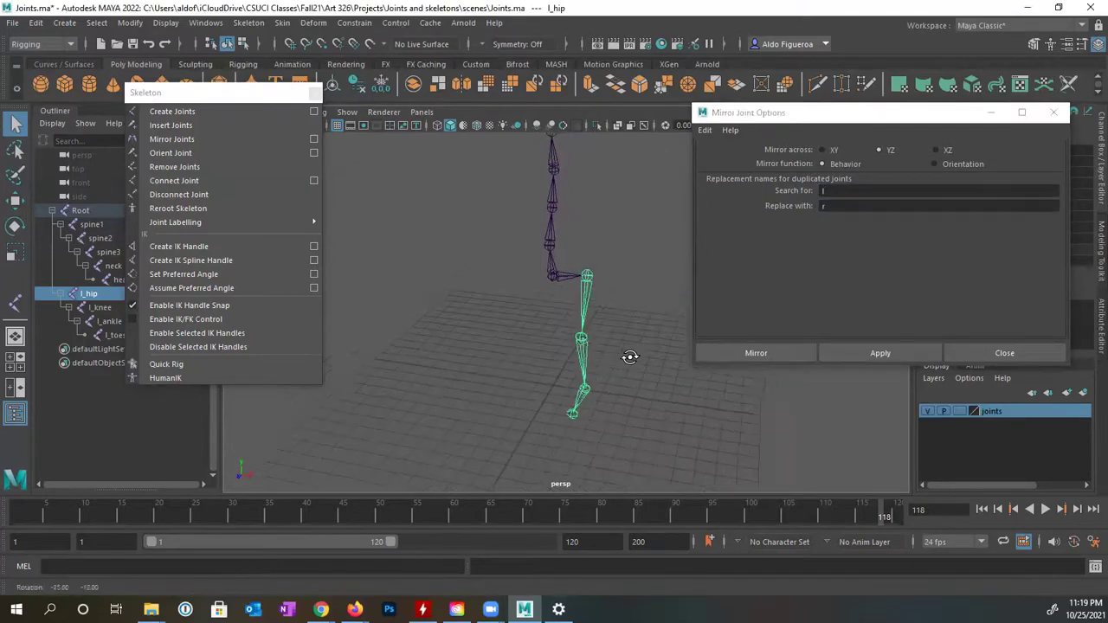
left_click(845, 351)
left_click_drag(545, 321, 509, 322, "alt")
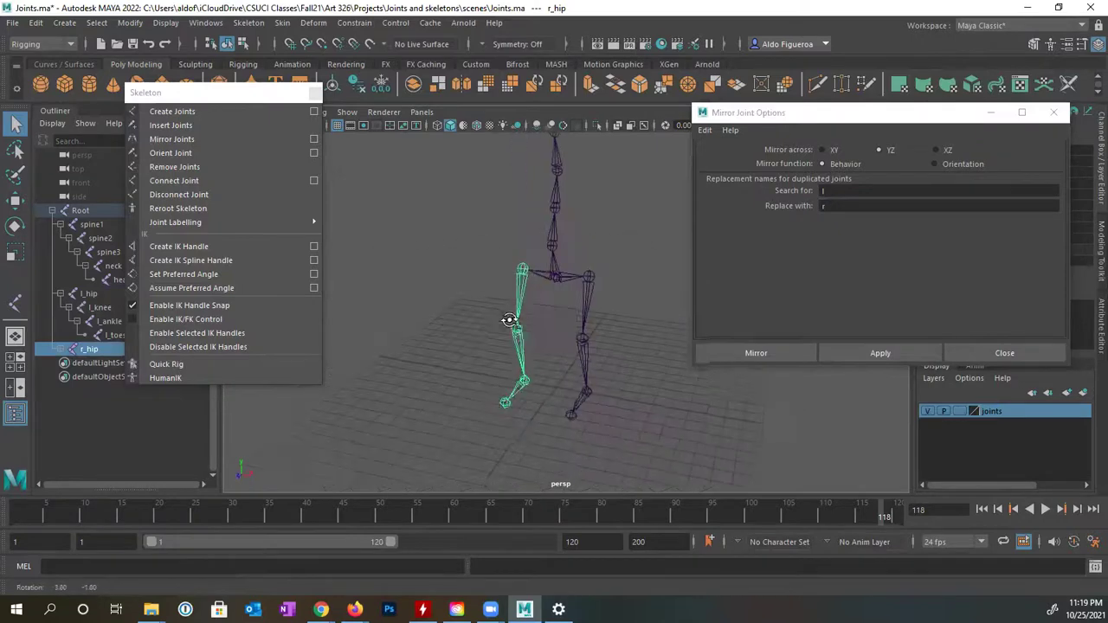
right_click_drag(510, 321, 571, 294, "alt")
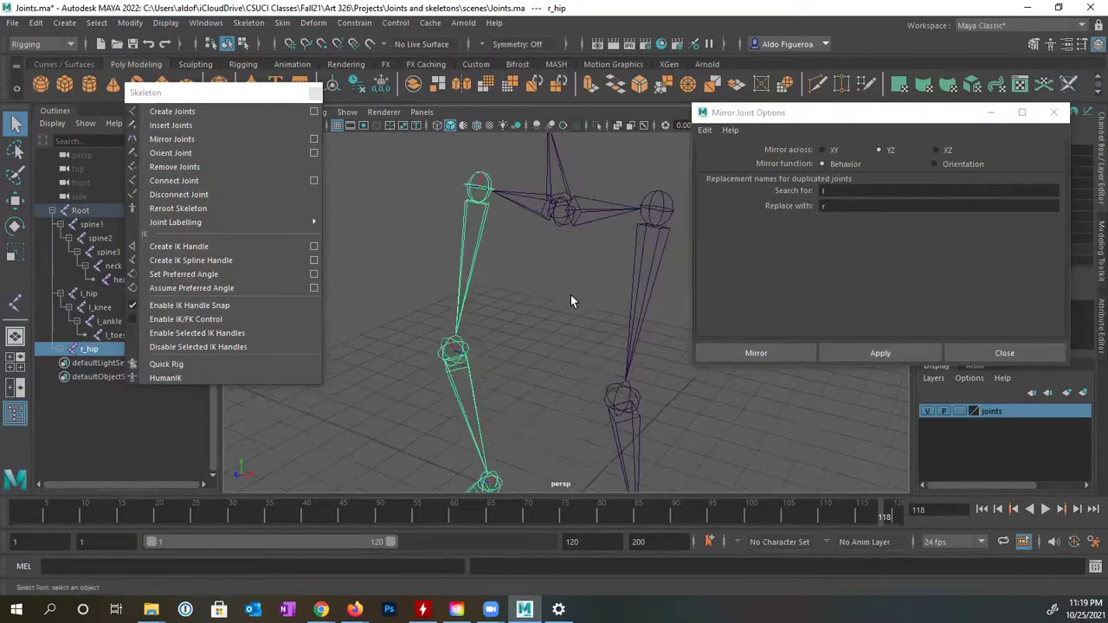
middle_click_drag(570, 294, 553, 277, "alt")
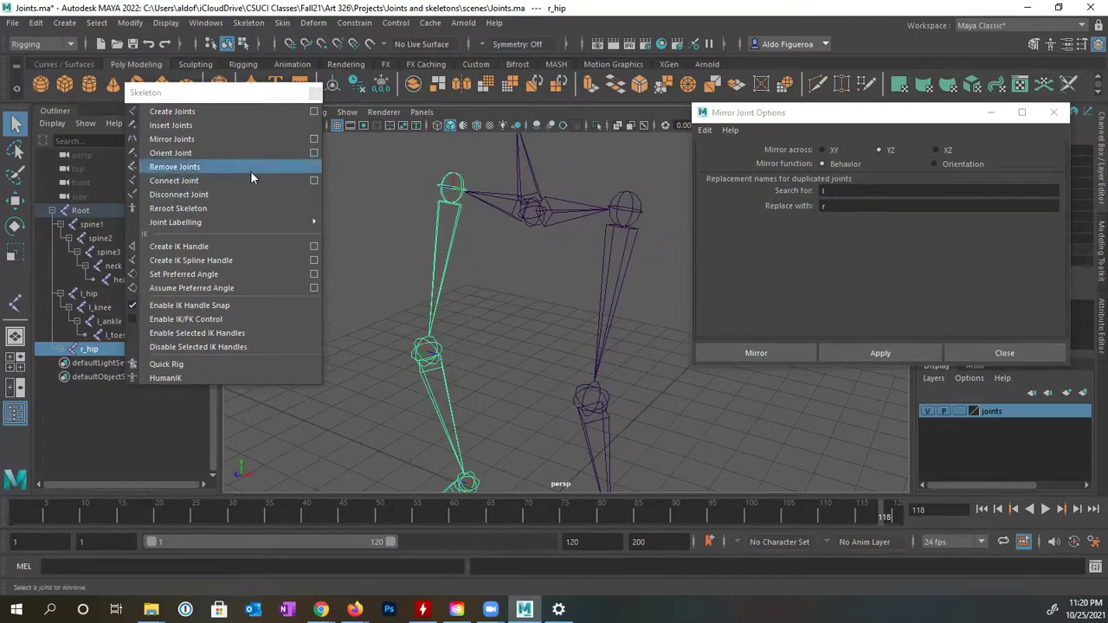
- Set the Move tool's axis orientation to Object to check r_hip's local axes, and close the tool's settings
left_click(15, 199)
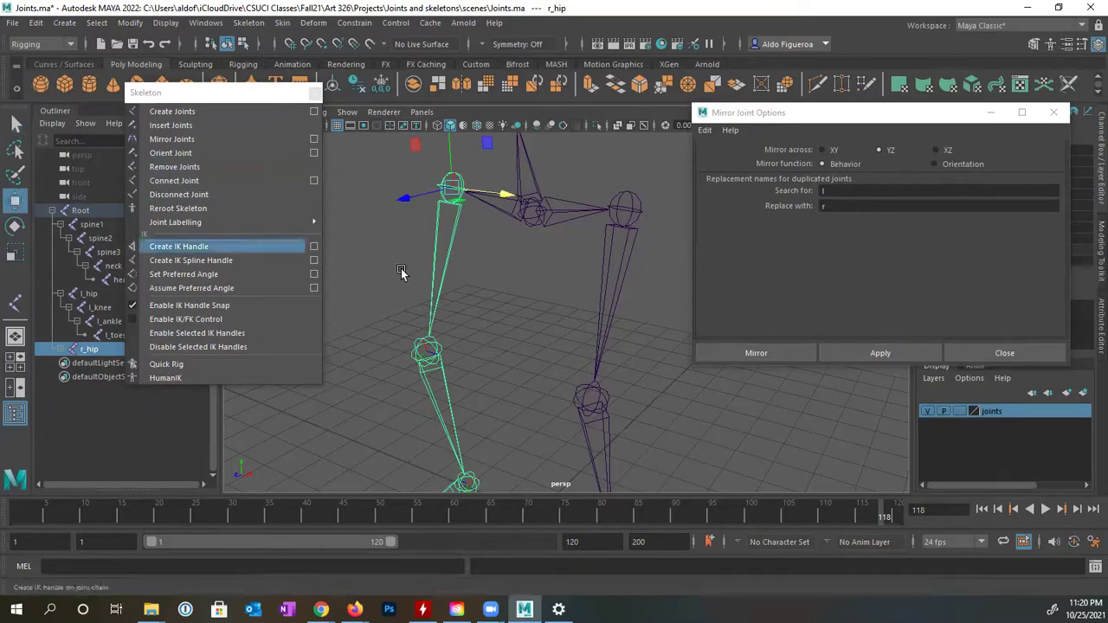
key("f")
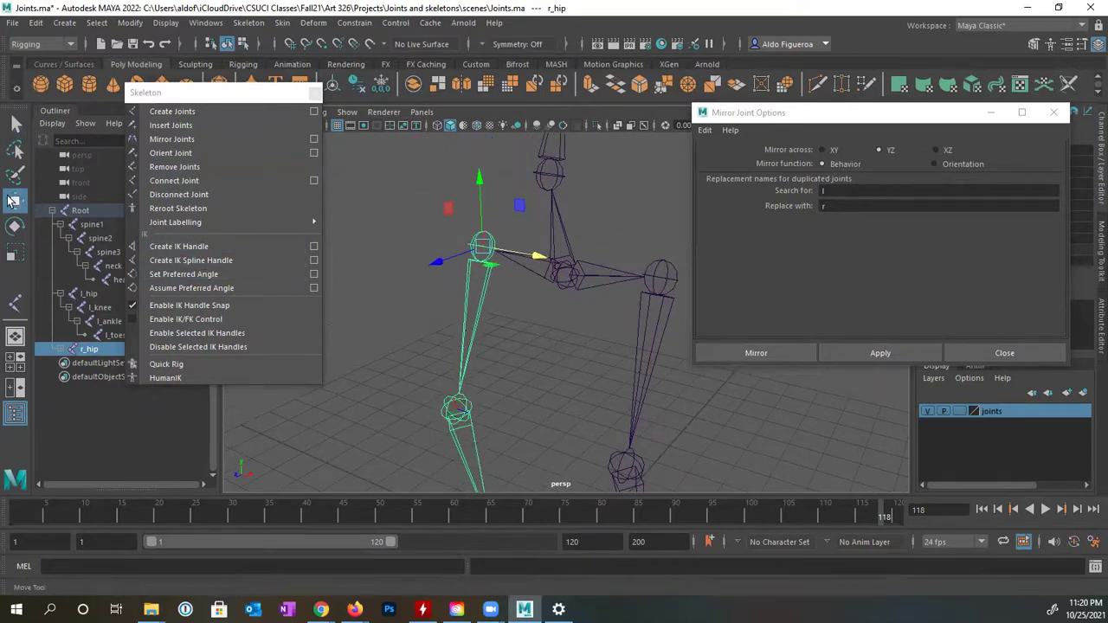
double_click(15, 199)
left_click(763, 164)
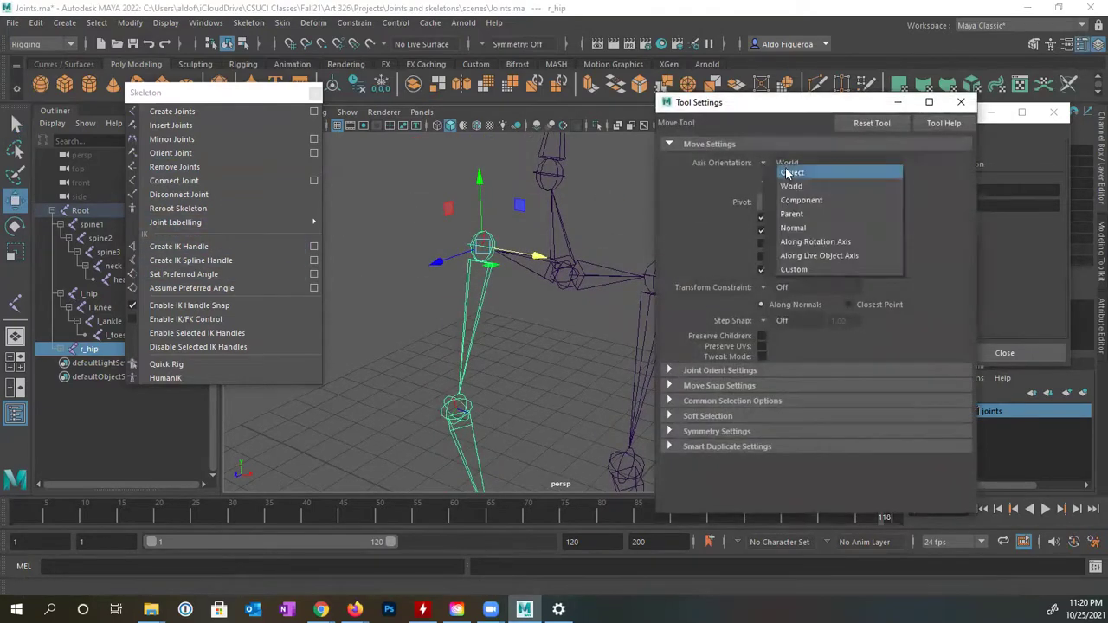
left_click(783, 172)
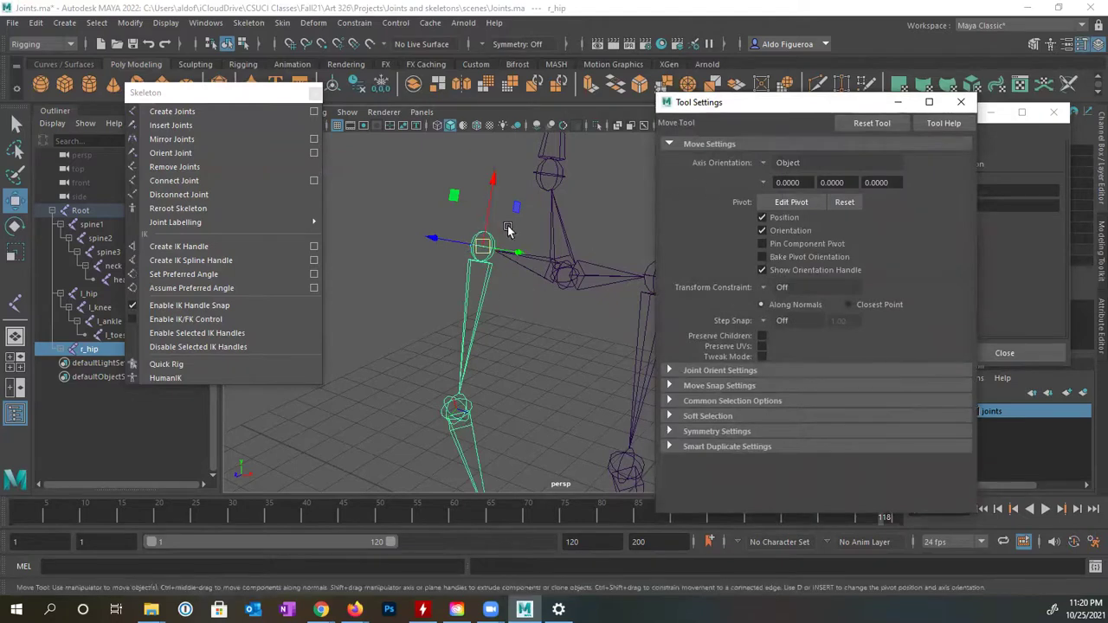
left_click_drag(779, 107, 848, 99)
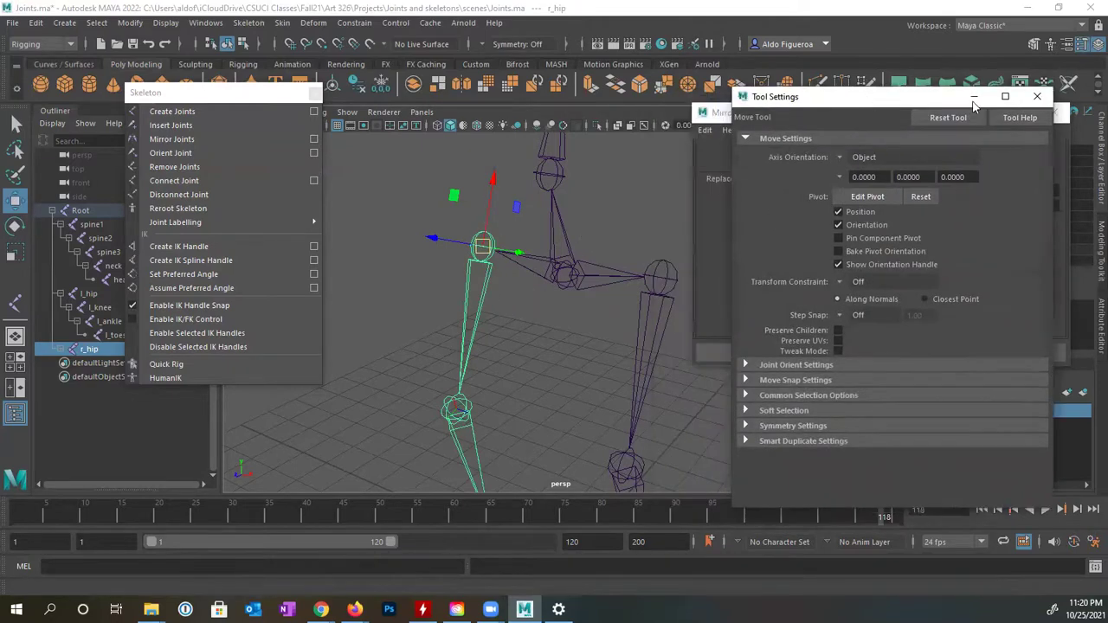
left_click(1037, 97)
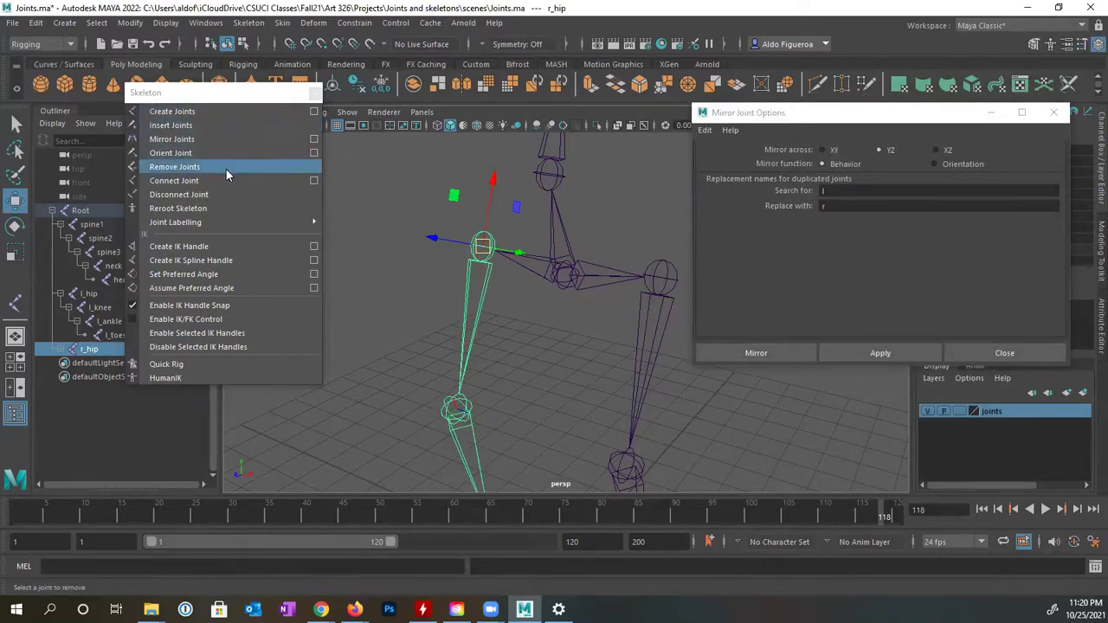
- Orient the r_hip joint and its children with primary axis X, secondary axis Y and secondary axis world orientation Y+
left_click(313, 154)
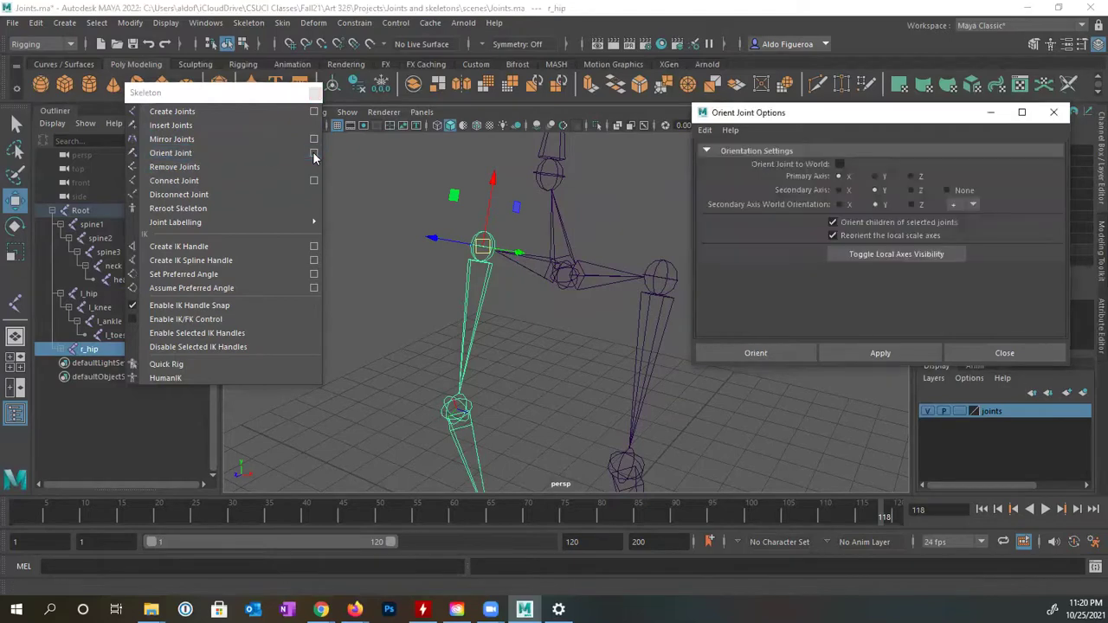
left_click(879, 352)
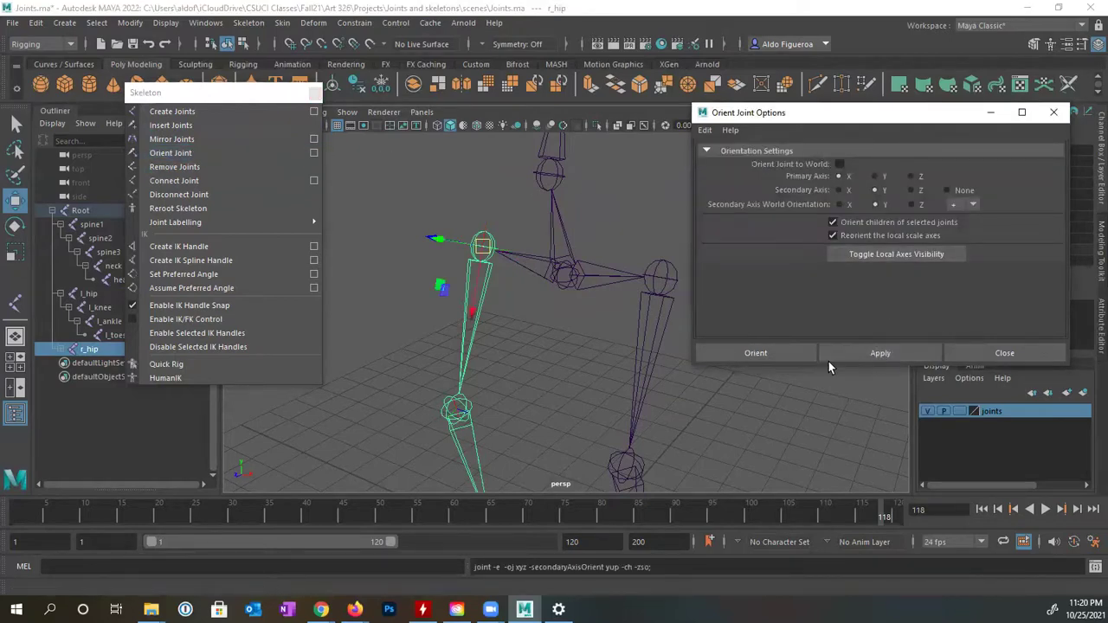
left_click_drag(553, 375, 481, 201, "alt")
left_click_drag(470, 240, 510, 363, "alt")
- Select the Root joint to check its axis orientation and close the Orient Joint Options
left_click(520, 277)
left_click_drag(519, 239, 567, 244, "alt")
left_click(1003, 353)
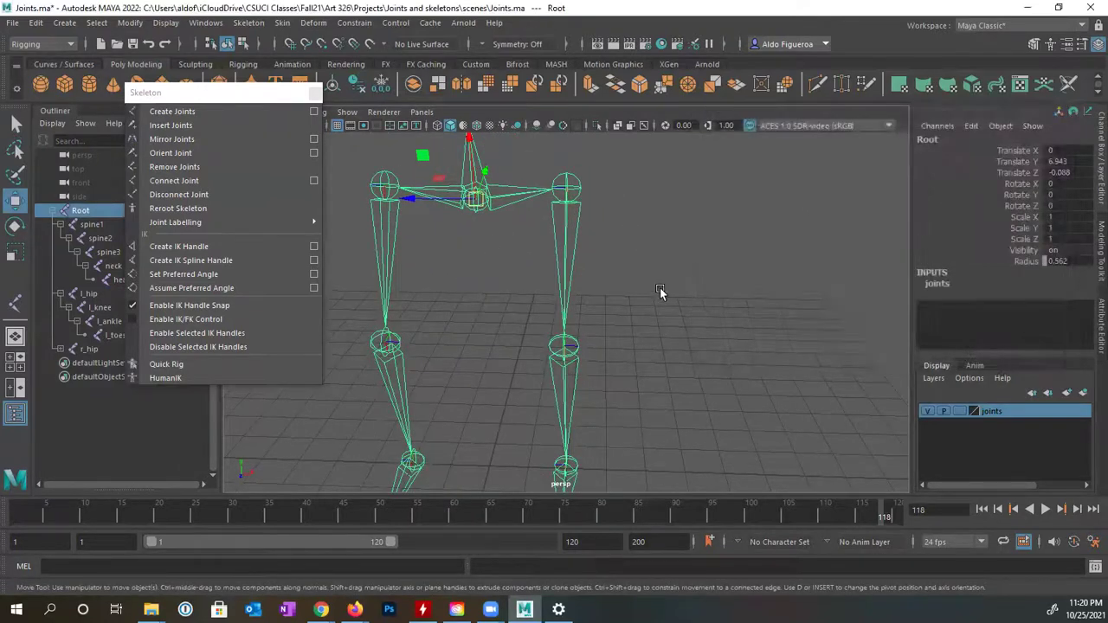
- Deselect the Root joint and examine the whole skeleton with its spine and both legs
left_click_drag(660, 288, 663, 248, "alt")
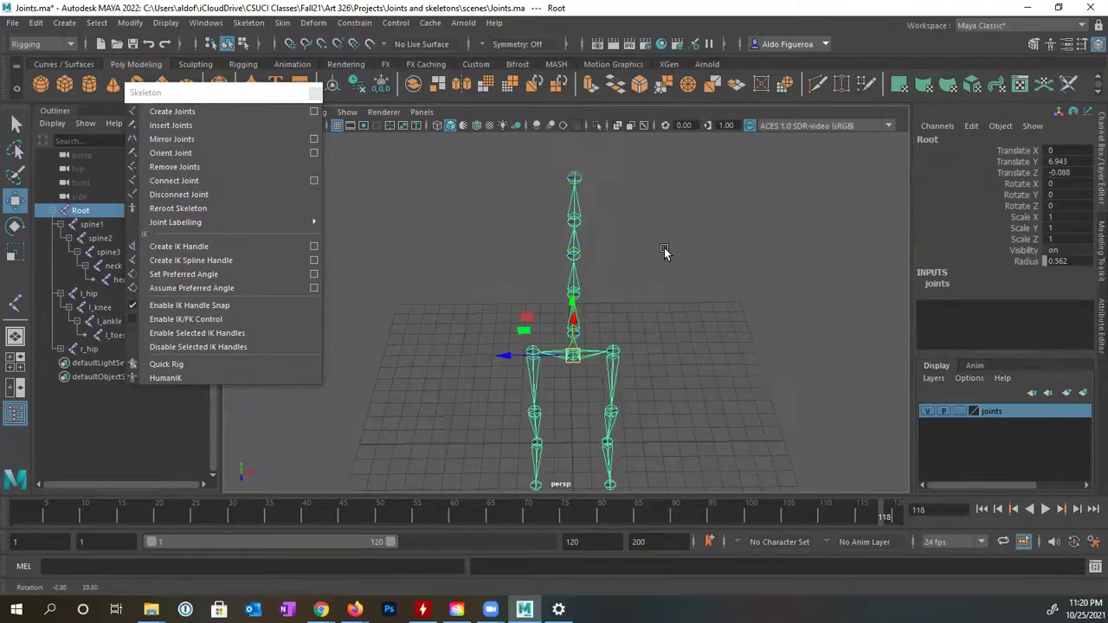
left_click(746, 241)
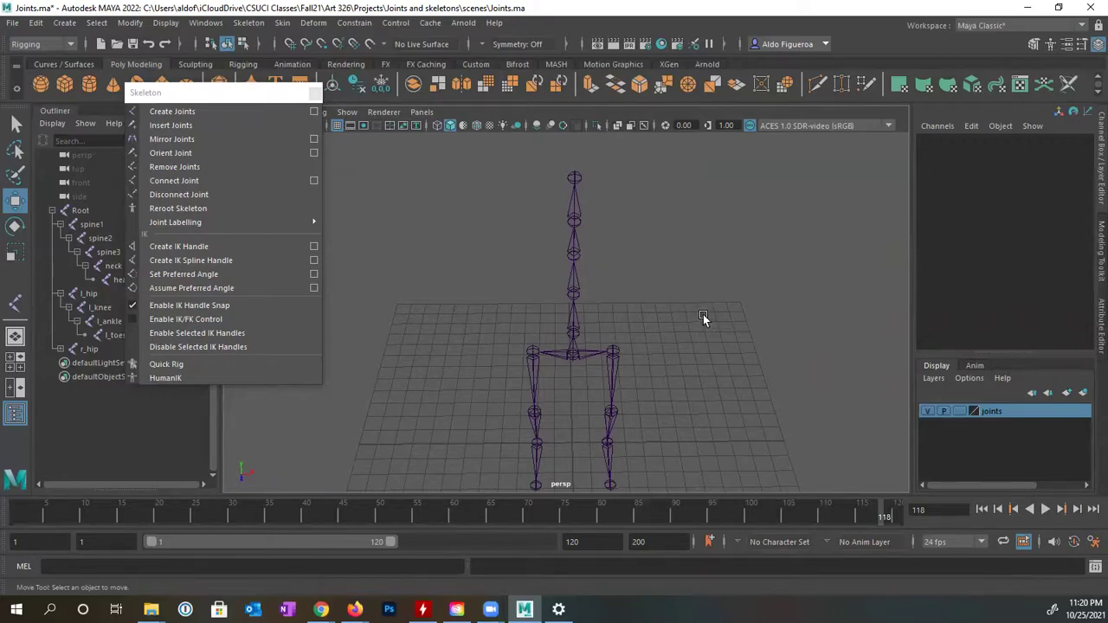
mouse_move(702, 315)
left_mouse_down("alt")
mouse_move(692, 309)
mouse_move(740, 344)
mouse_move(719, 341)
mouse_move(712, 313)
left_mouse_up("alt")
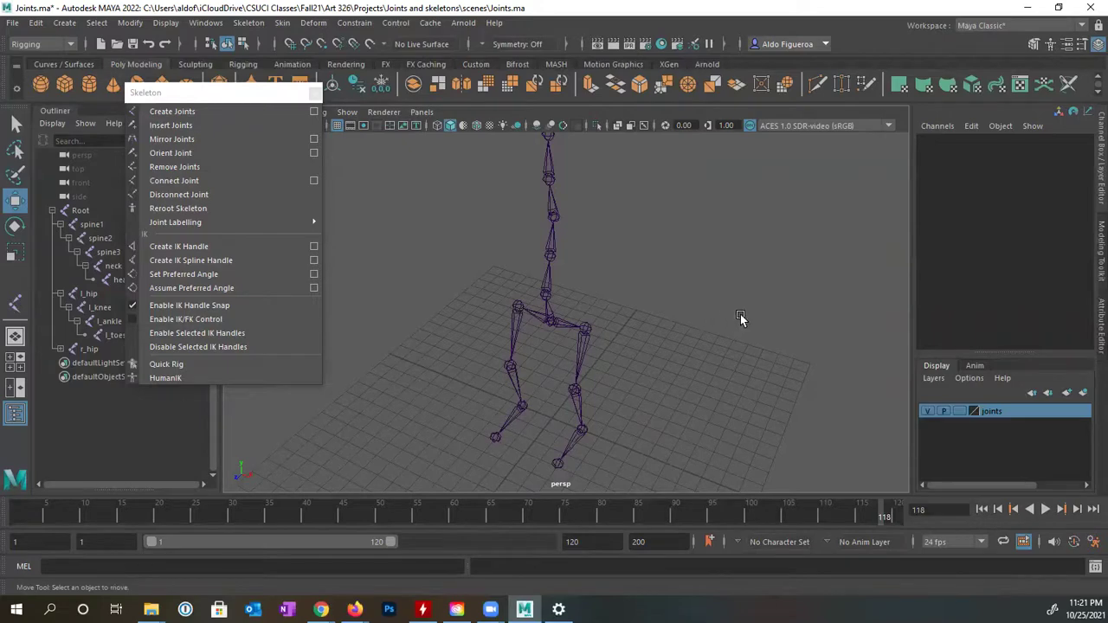
right_click_drag(740, 314, 648, 326, "alt")
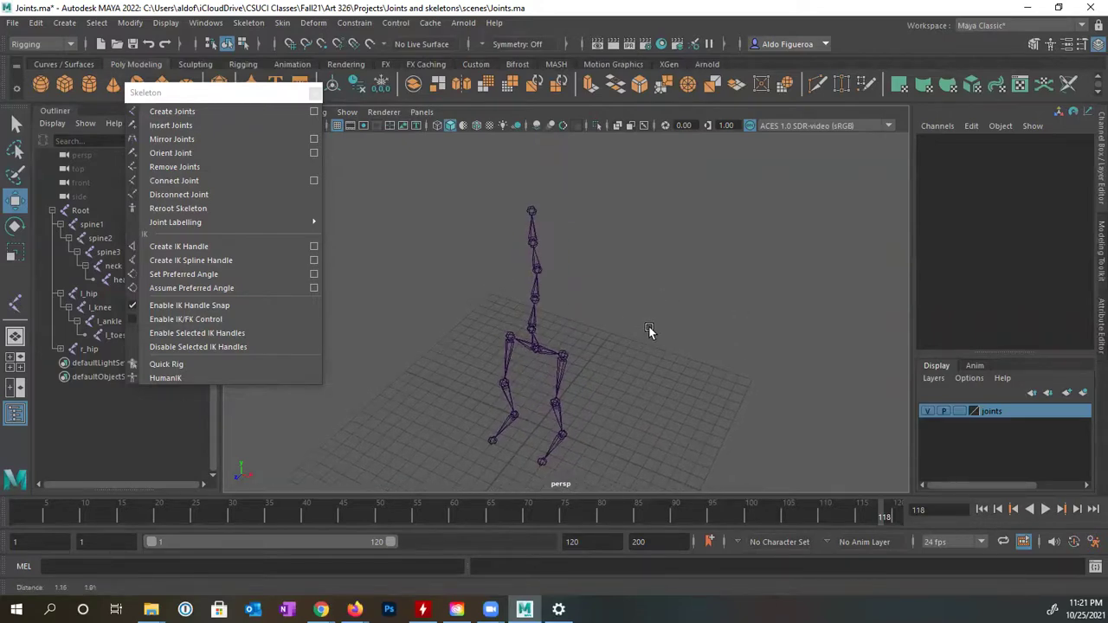